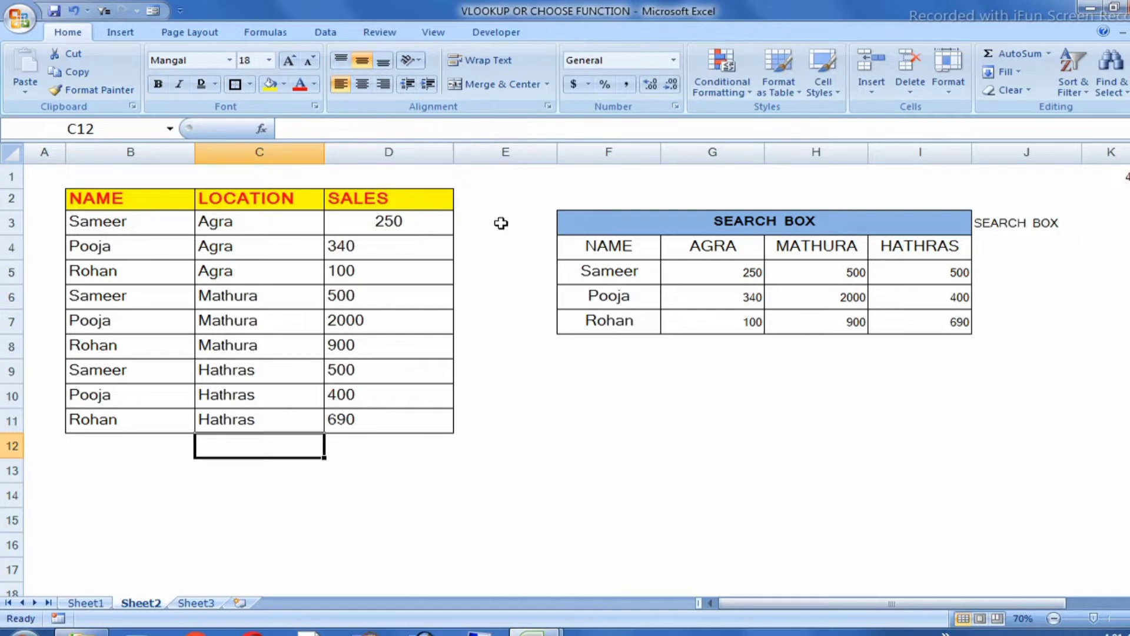
Select the sales table, then the search box table, and finally the sales table again.
{"action": "left_click", "coordinate": [504, 243]}
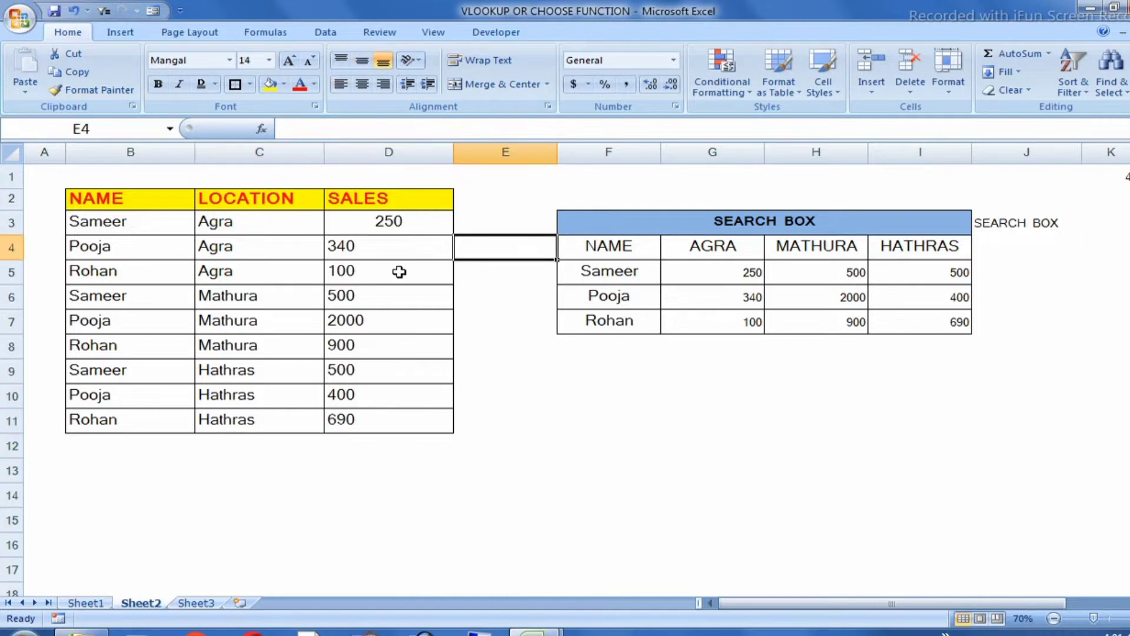
{"action": "left_click_drag", "start_coordinate": [93, 202], "coordinate": [428, 418]}
{"action": "mouse_move", "coordinate": [588, 226]}
{"action": "left_mouse_down"}
{"action": "mouse_move", "coordinate": [666, 300]}
{"action": "mouse_move", "coordinate": [797, 327]}
{"action": "left_mouse_up"}
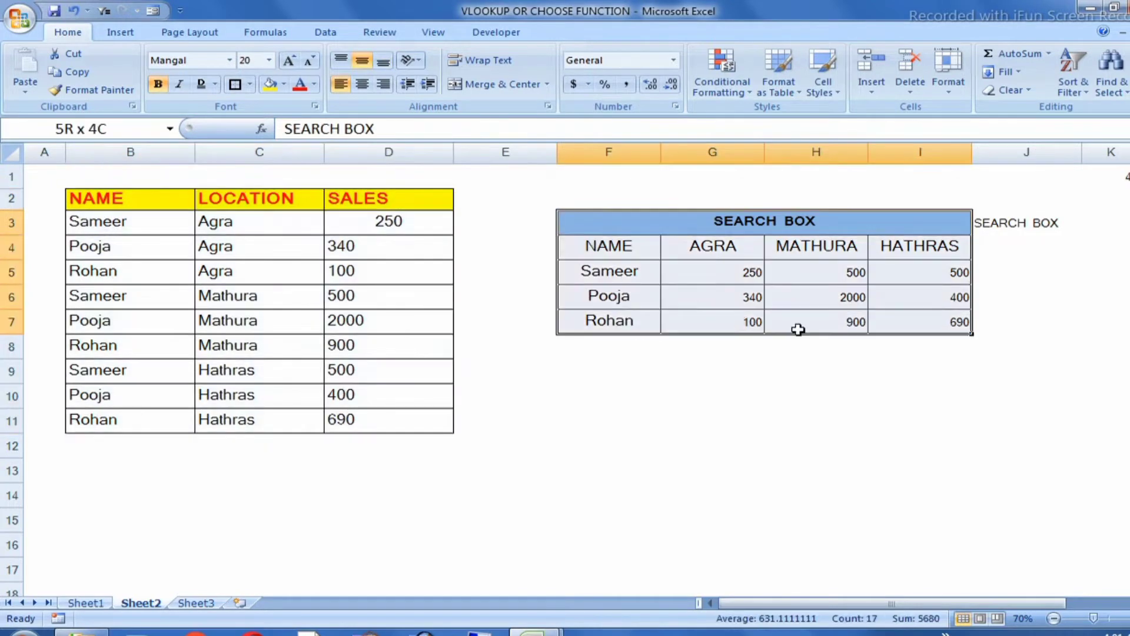
{"action": "left_click", "coordinate": [688, 388]}
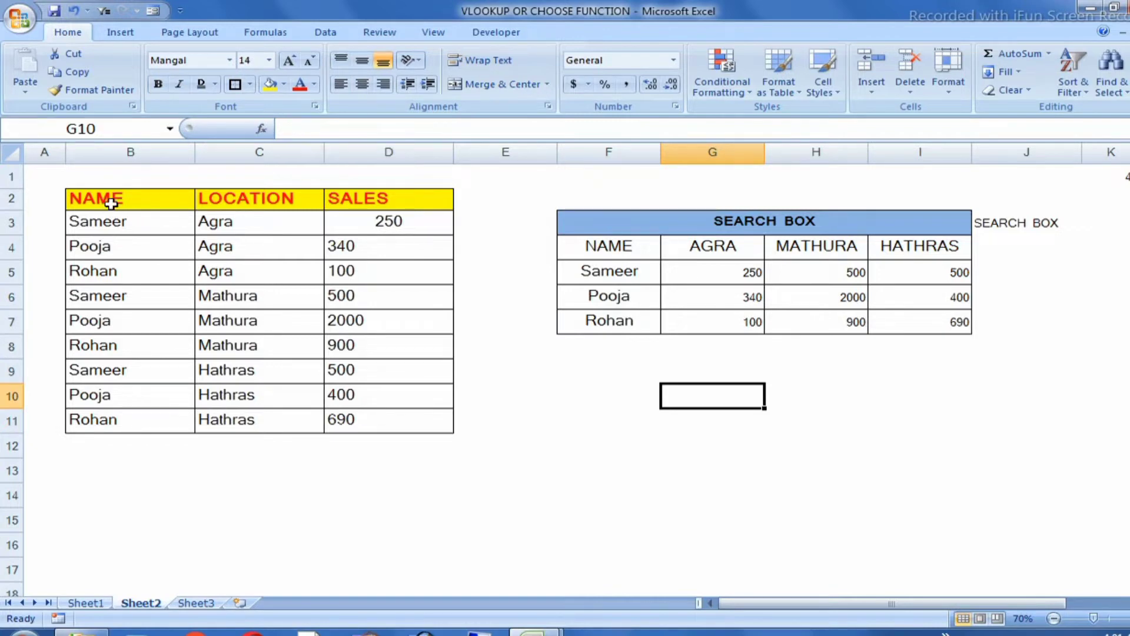
{"action": "left_click_drag", "start_coordinate": [111, 203], "coordinate": [411, 415]}
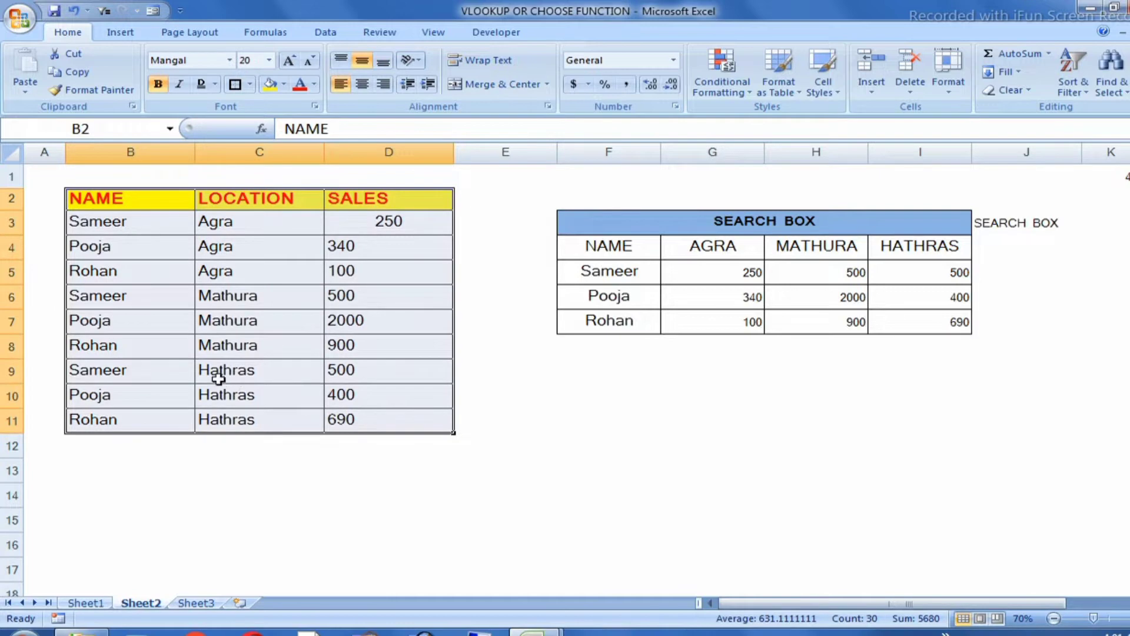
Zoom the sheet from 70% to 85%, bring column A into view, and select Sameer in B3.
{"action": "scroll", "coordinate": [219, 378], "scroll_direction": "up", "scroll_amount": 1, "text": "ctrl"}
{"action": "left_click_drag", "start_coordinate": [794, 606], "coordinate": [589, 588]}
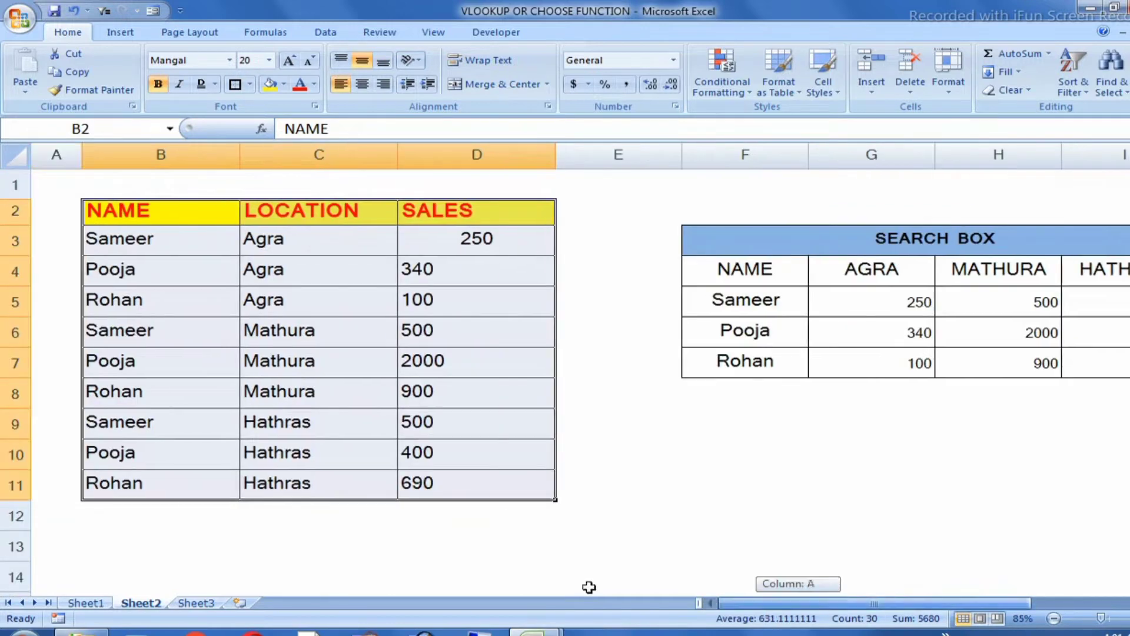
{"action": "left_click", "coordinate": [259, 321]}
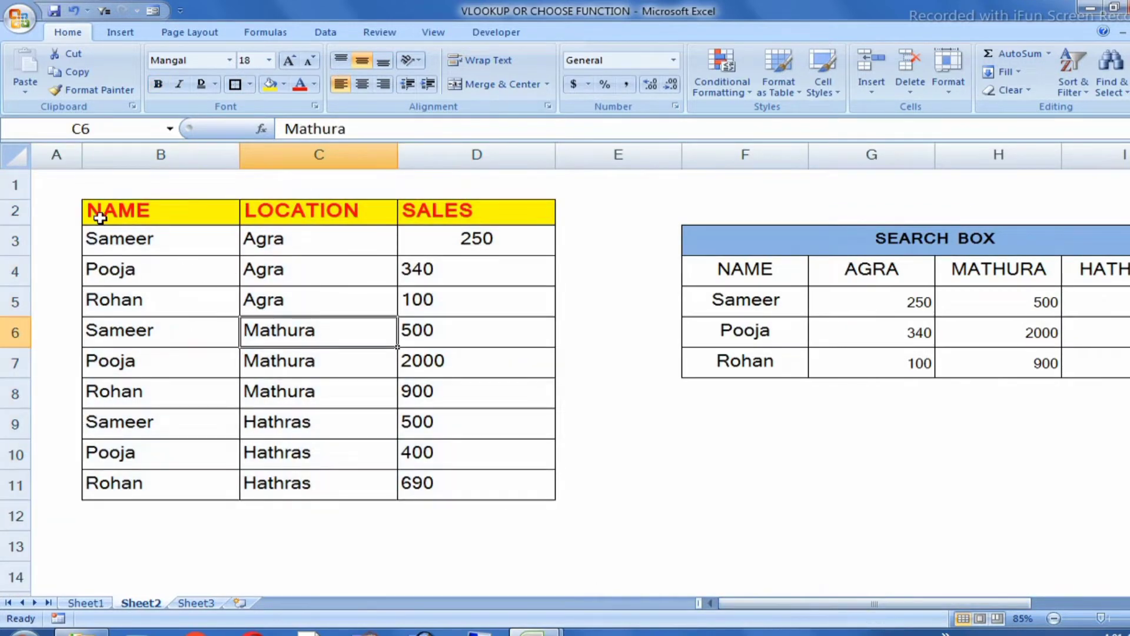
{"action": "left_click", "coordinate": [131, 245]}
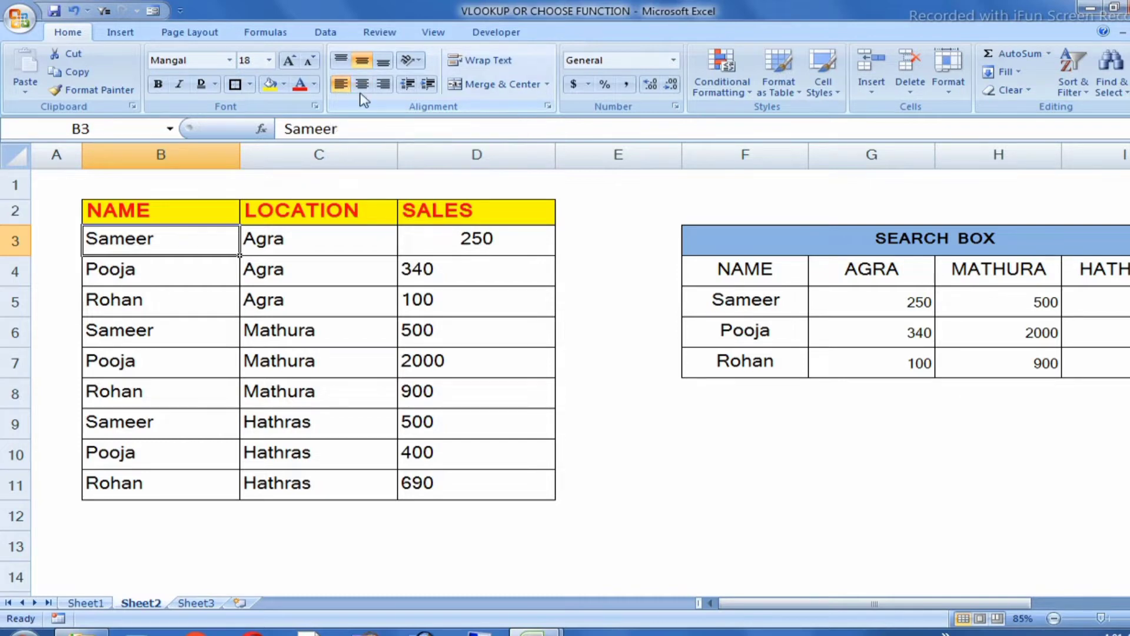
Center Sameer in B3 and apply Align Right to the SALES figures in D3:D11.
{"action": "left_click", "coordinate": [361, 86]}
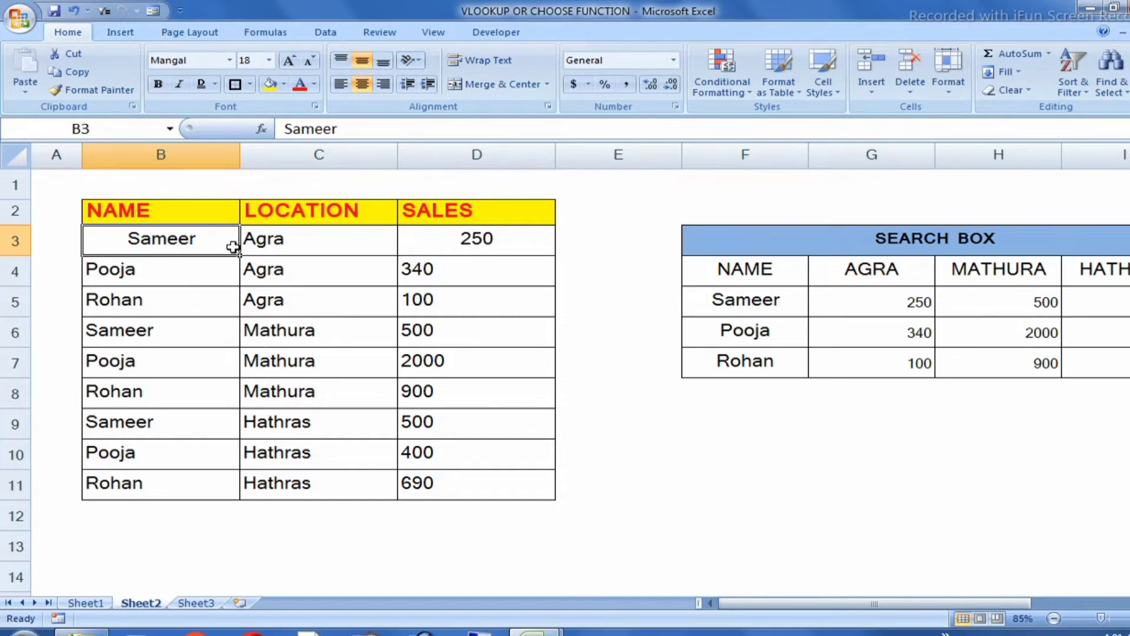
{"action": "left_click_drag", "start_coordinate": [449, 237], "coordinate": [481, 481]}
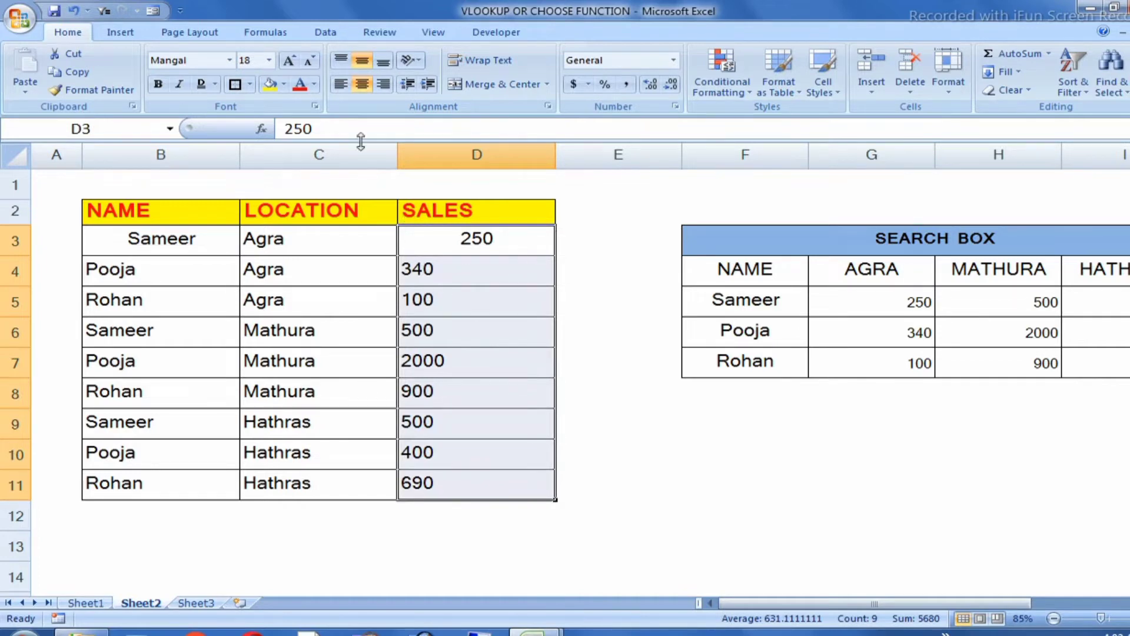
{"action": "left_click", "coordinate": [383, 84]}
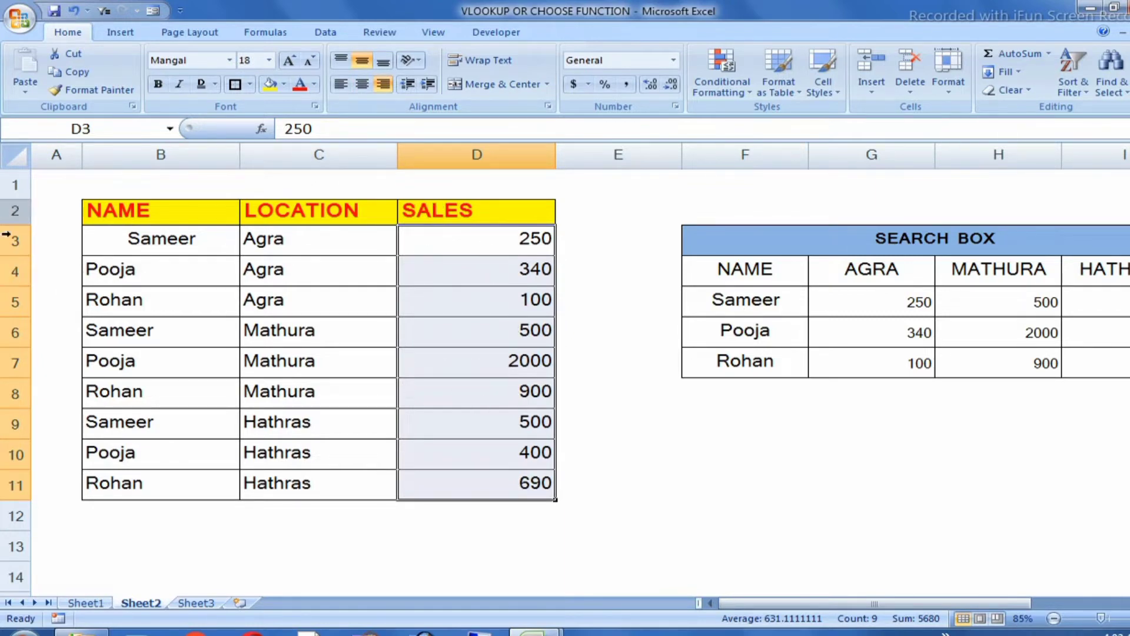
Make row 3 much taller, with 250 bottom-aligned in D3.
{"action": "left_click_drag", "start_coordinate": [16, 255], "coordinate": [16, 273]}
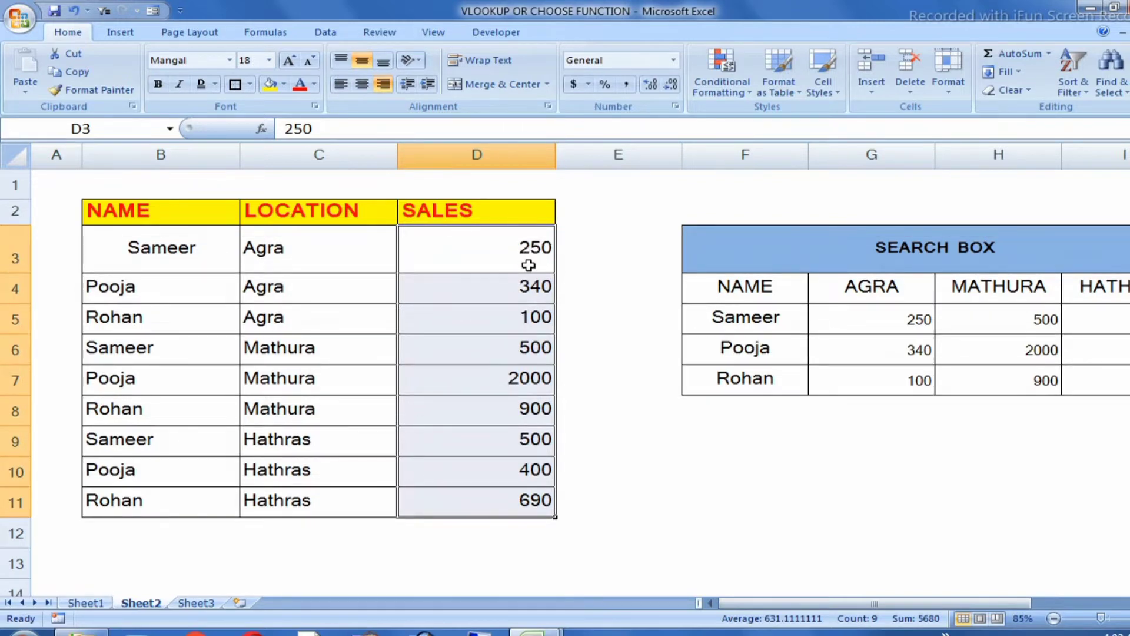
{"action": "left_click", "coordinate": [383, 61]}
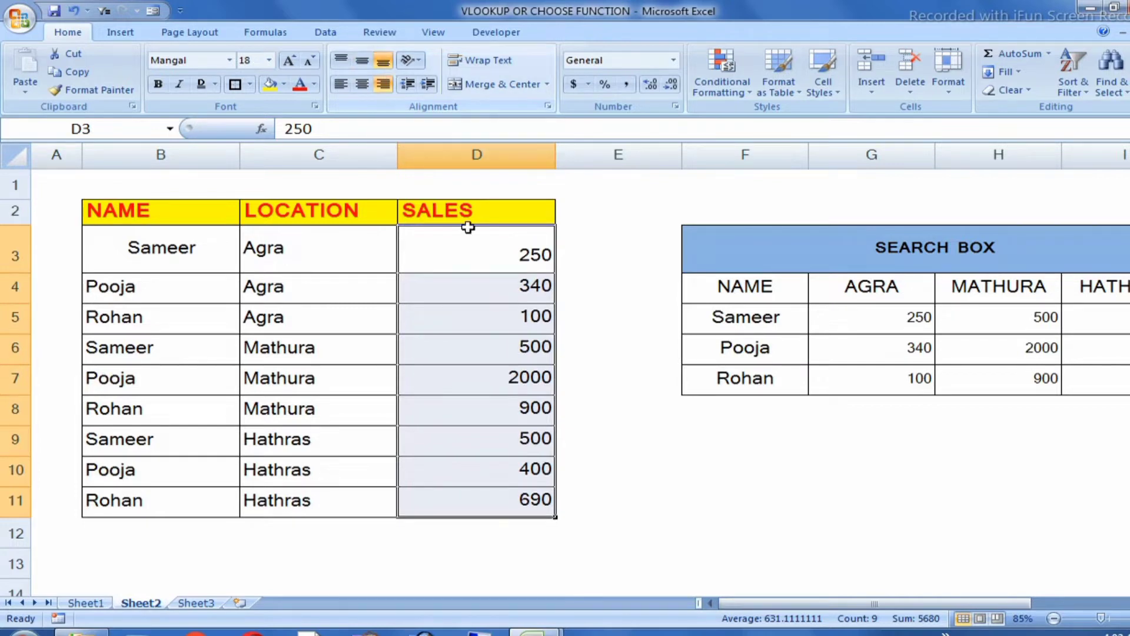
{"action": "left_click", "coordinate": [527, 249]}
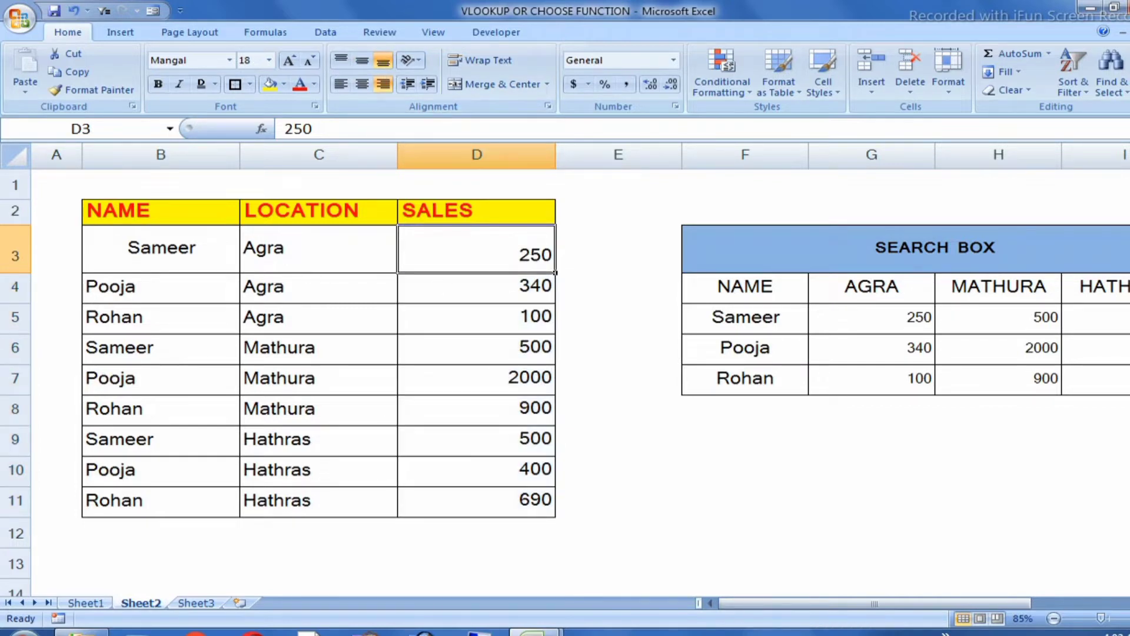
{"action": "left_click_drag", "start_coordinate": [18, 271], "coordinate": [19, 323]}
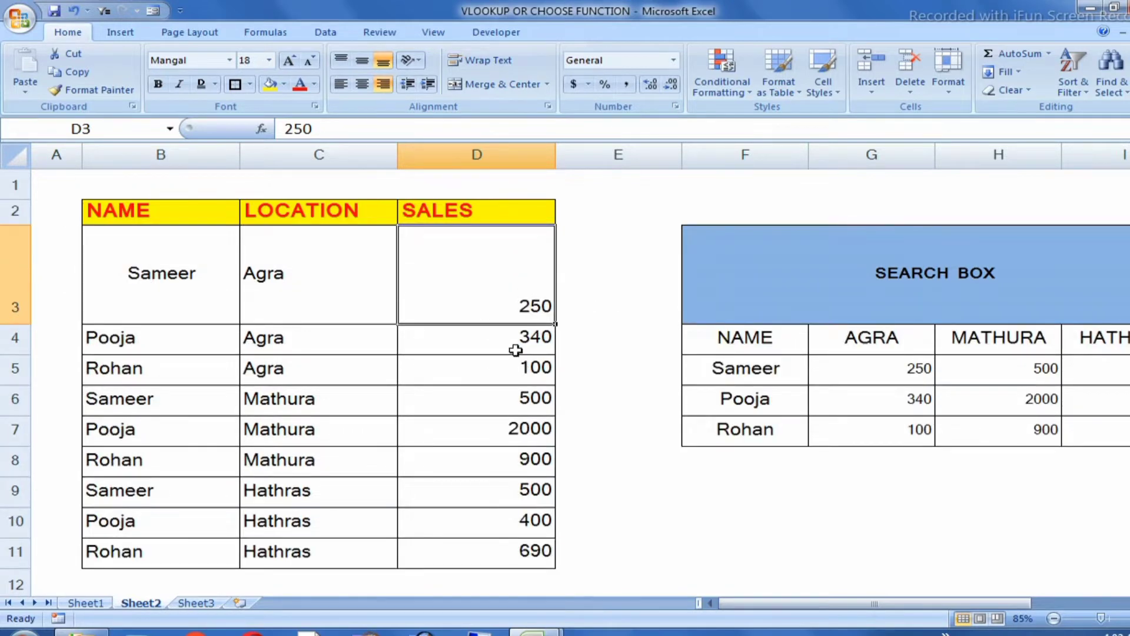
Try middle, top, bottom, left and right alignments on 250, ending top-right in D3.
{"action": "left_click", "coordinate": [363, 63]}
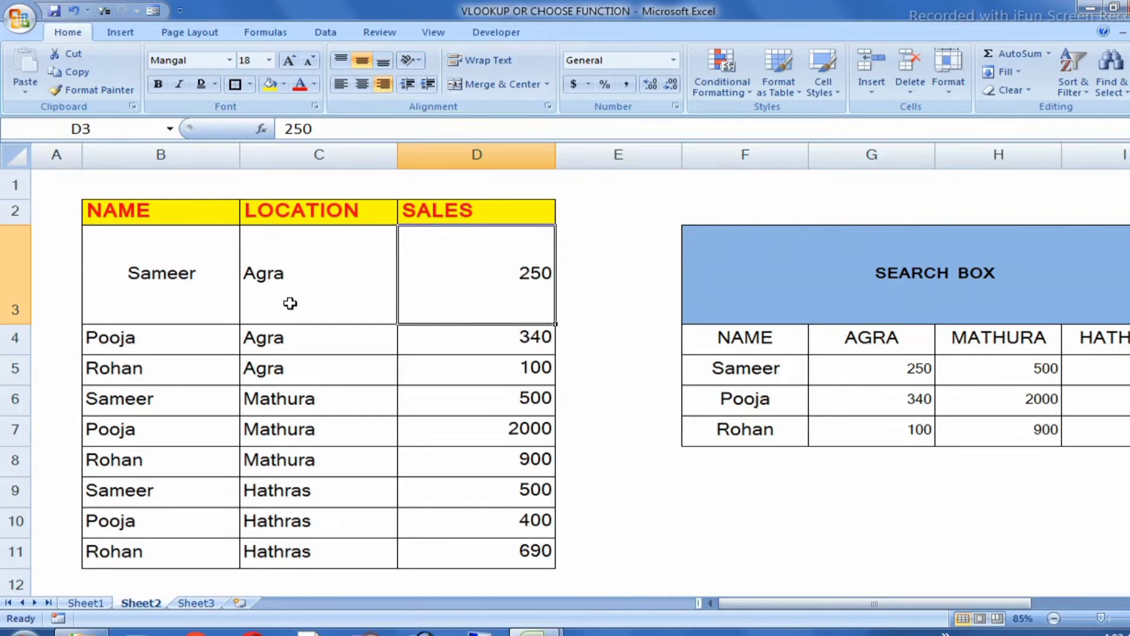
{"action": "left_click", "coordinate": [340, 60]}
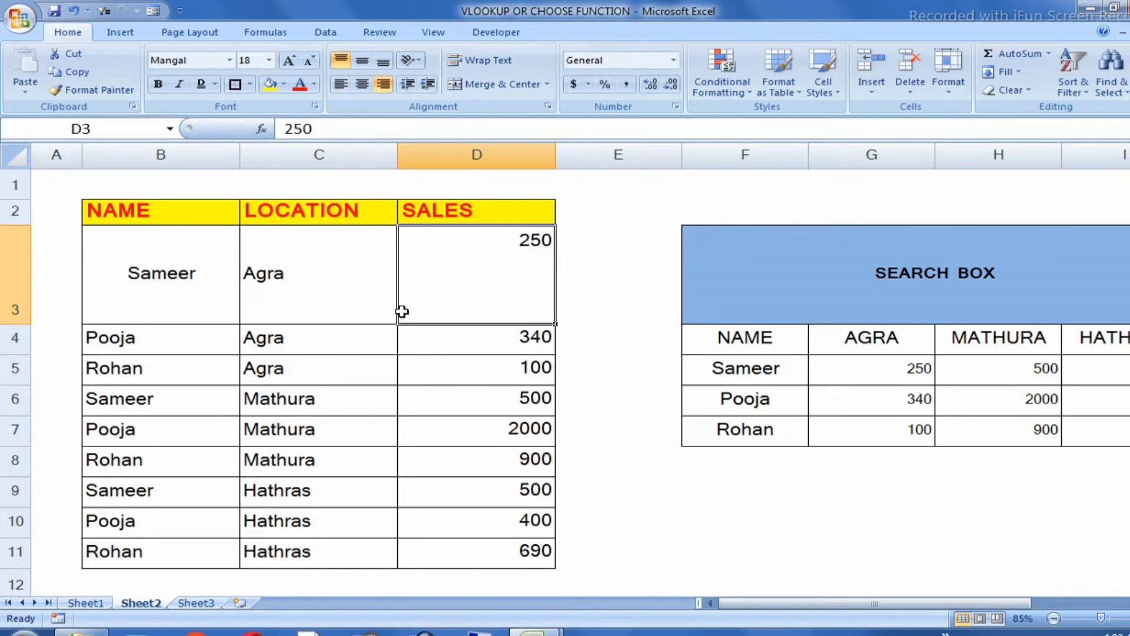
{"action": "left_click", "coordinate": [337, 66]}
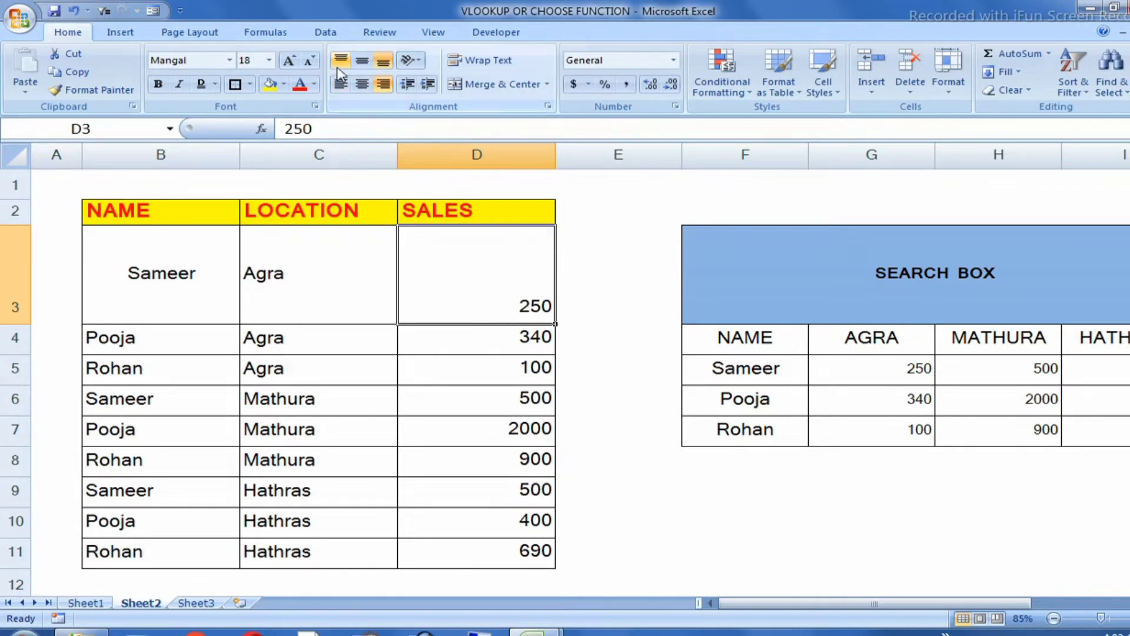
{"action": "left_click", "coordinate": [337, 67]}
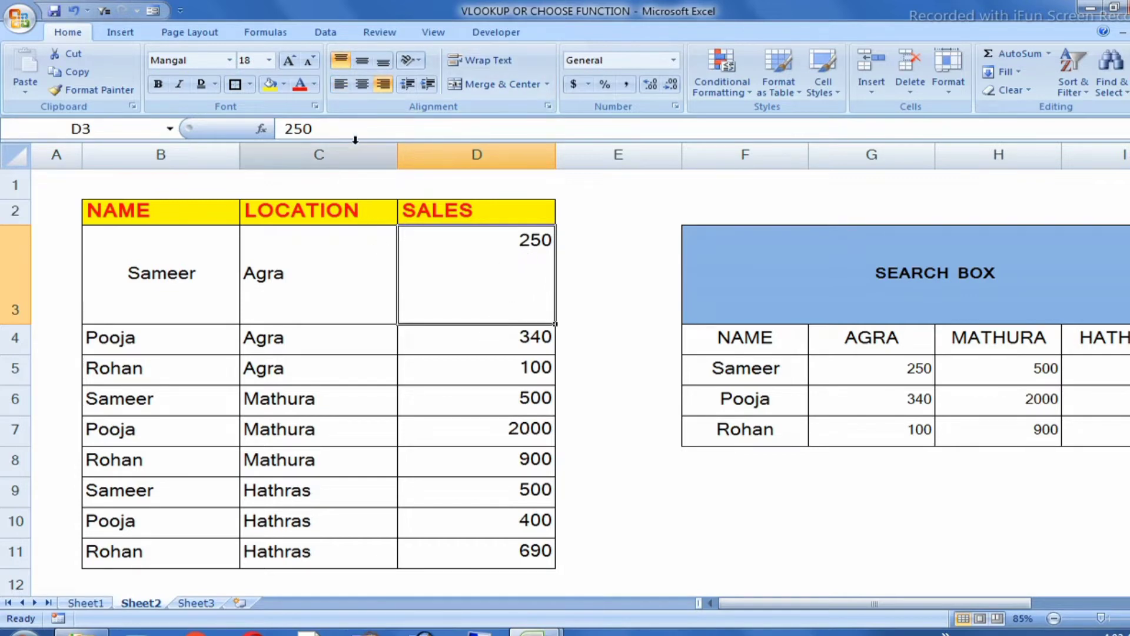
{"action": "left_click", "coordinate": [340, 85]}
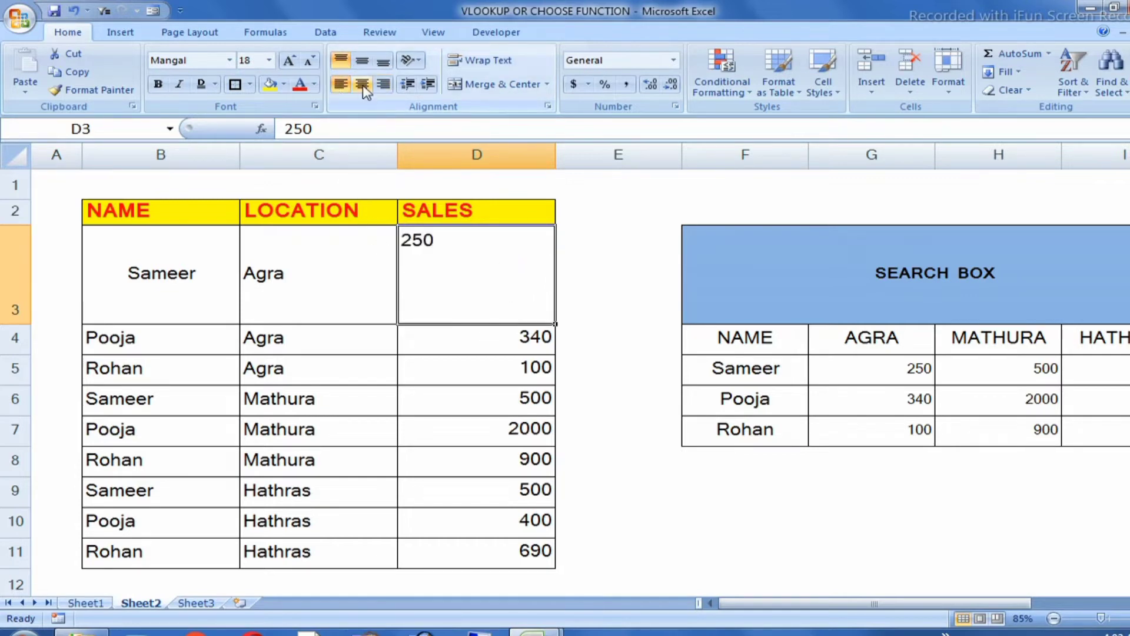
{"action": "left_click", "coordinate": [383, 86]}
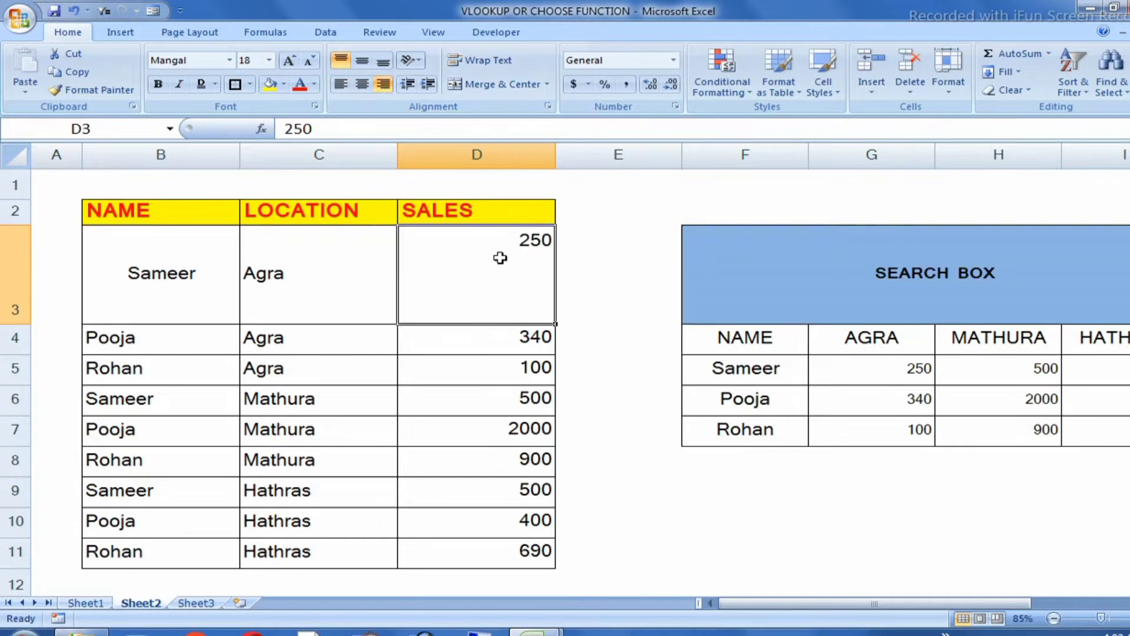
Select the sales figures D3:D11 and then the locations C3:C11, then deselect.
{"action": "left_click_drag", "start_coordinate": [501, 259], "coordinate": [499, 553]}
{"action": "left_click_drag", "start_coordinate": [293, 262], "coordinate": [306, 552]}
{"action": "left_click", "coordinate": [305, 456]}
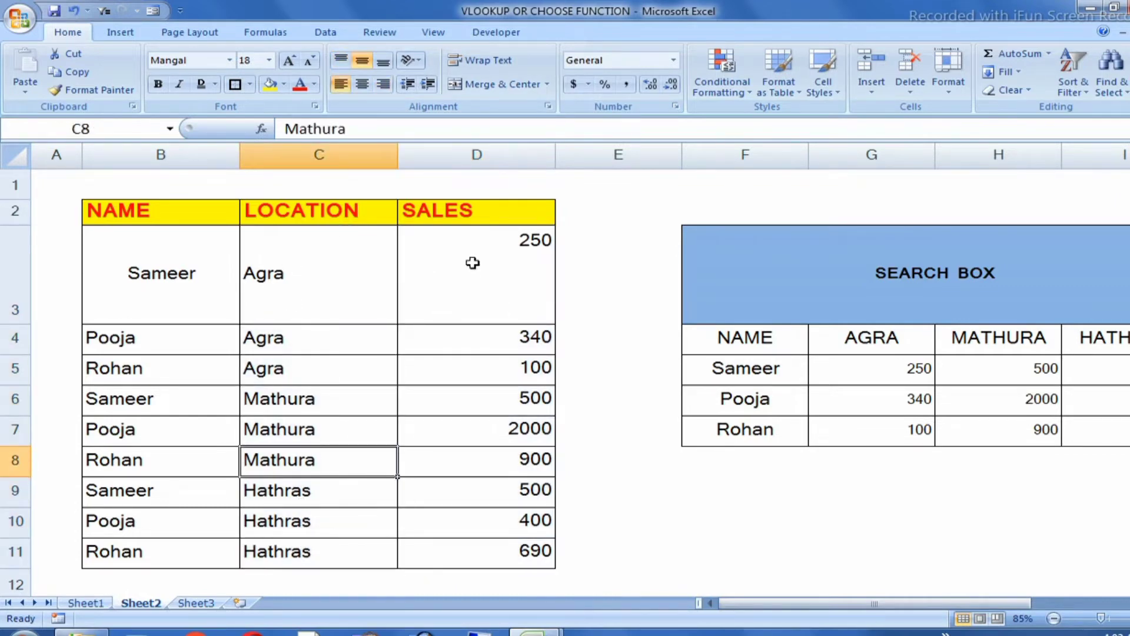
Apply Center and Middle Align to the whole table B2:D11, then deselect it.
{"action": "left_click", "coordinate": [112, 216]}
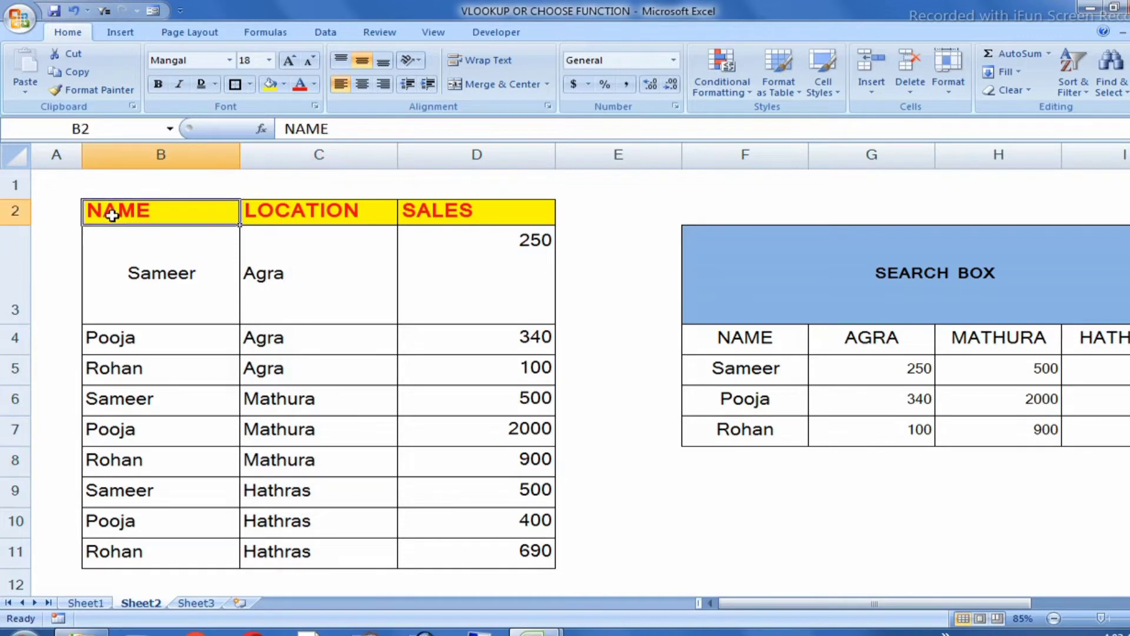
{"action": "left_click_drag", "start_coordinate": [112, 216], "coordinate": [465, 549]}
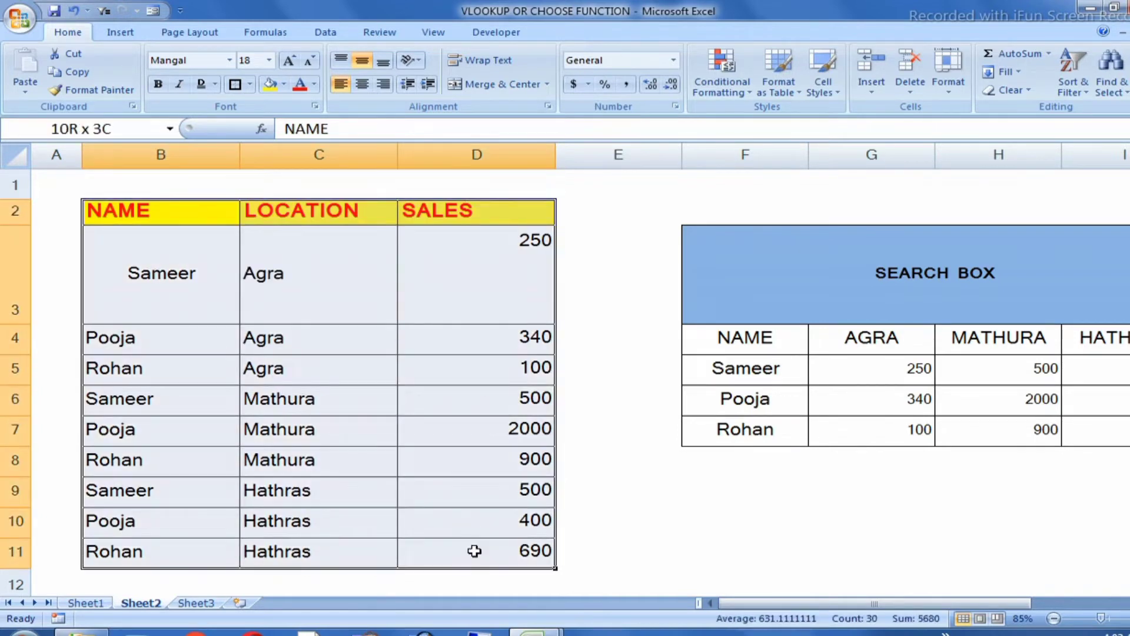
{"action": "left_click", "coordinate": [362, 83]}
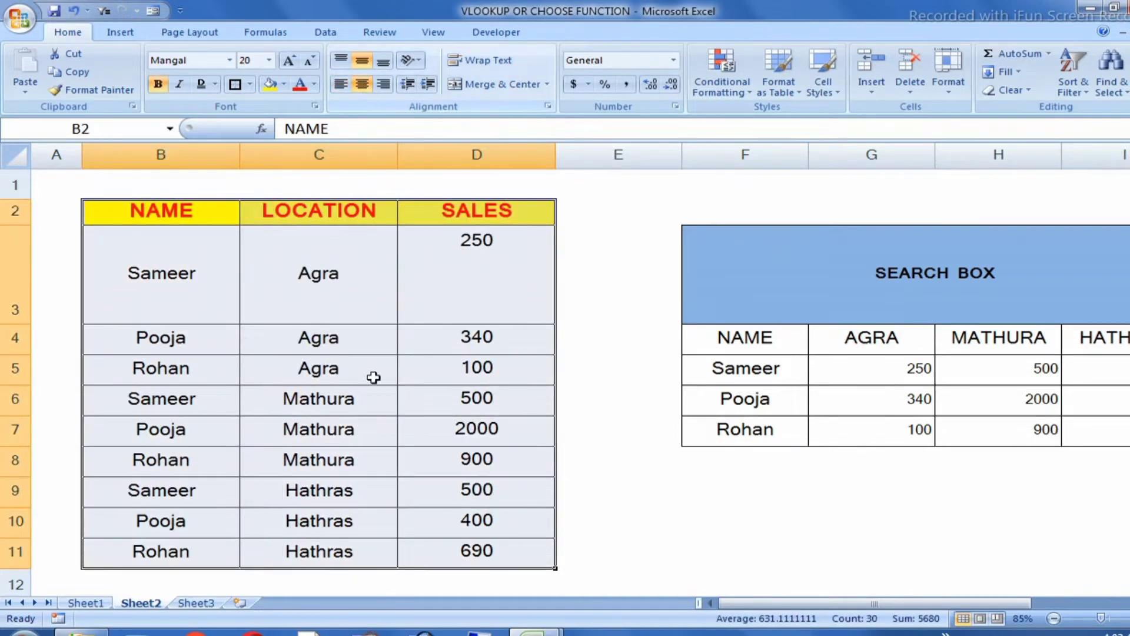
{"action": "left_click", "coordinate": [362, 62]}
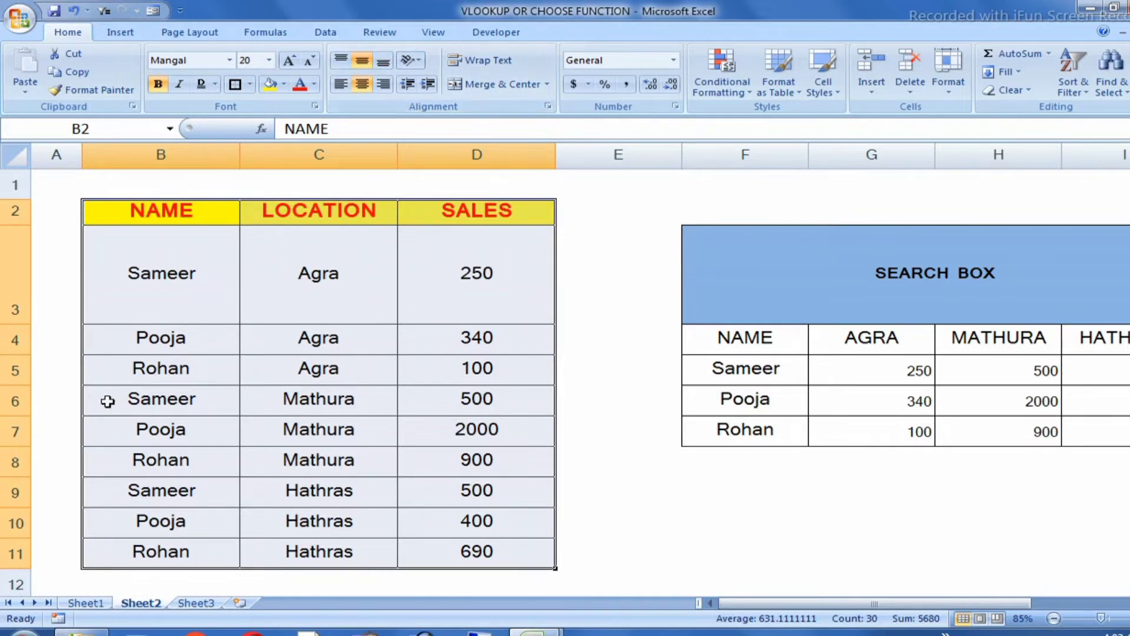
{"action": "left_click", "coordinate": [47, 330]}
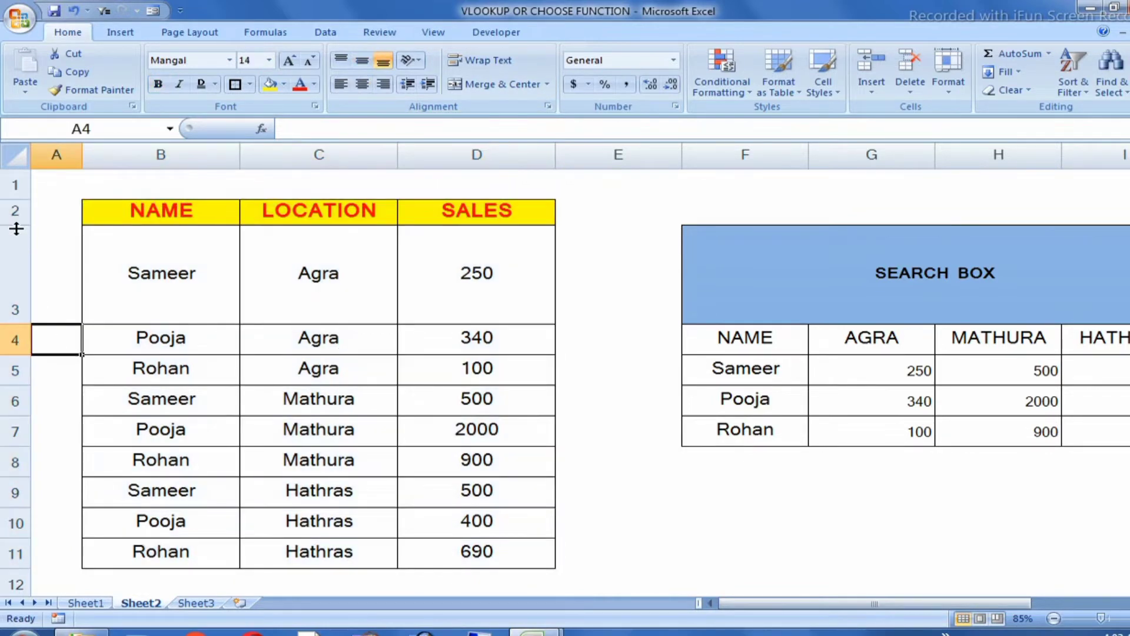
Return row 3 to normal height, make header row 2 much taller, and select NAME in B2.
{"action": "left_click_drag", "start_coordinate": [24, 320], "coordinate": [24, 257]}
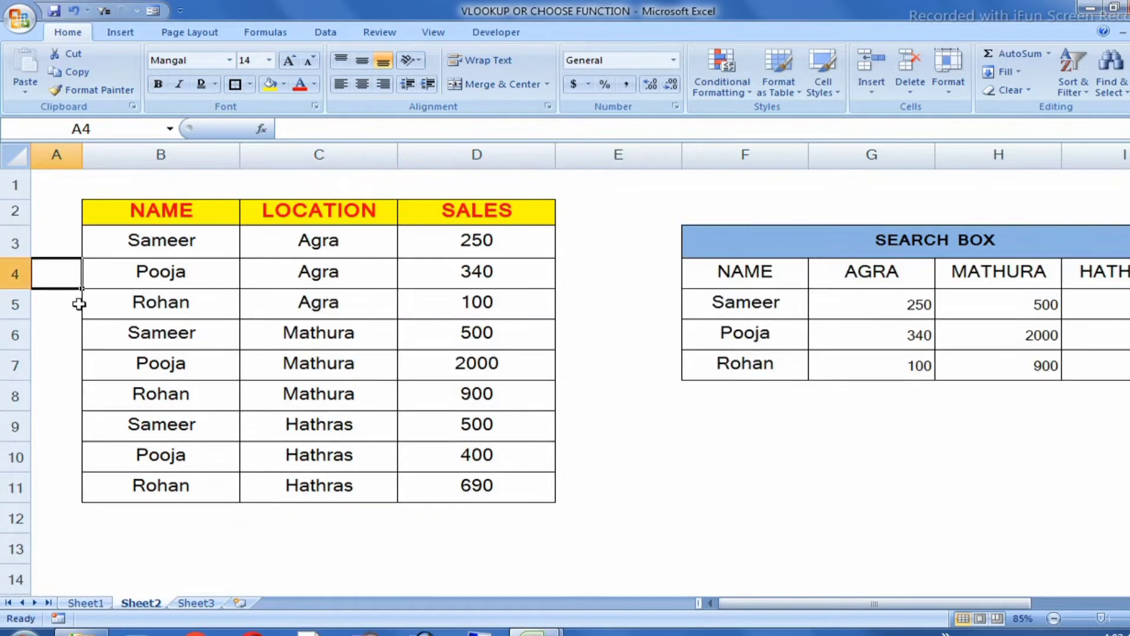
{"action": "left_click", "coordinate": [371, 334]}
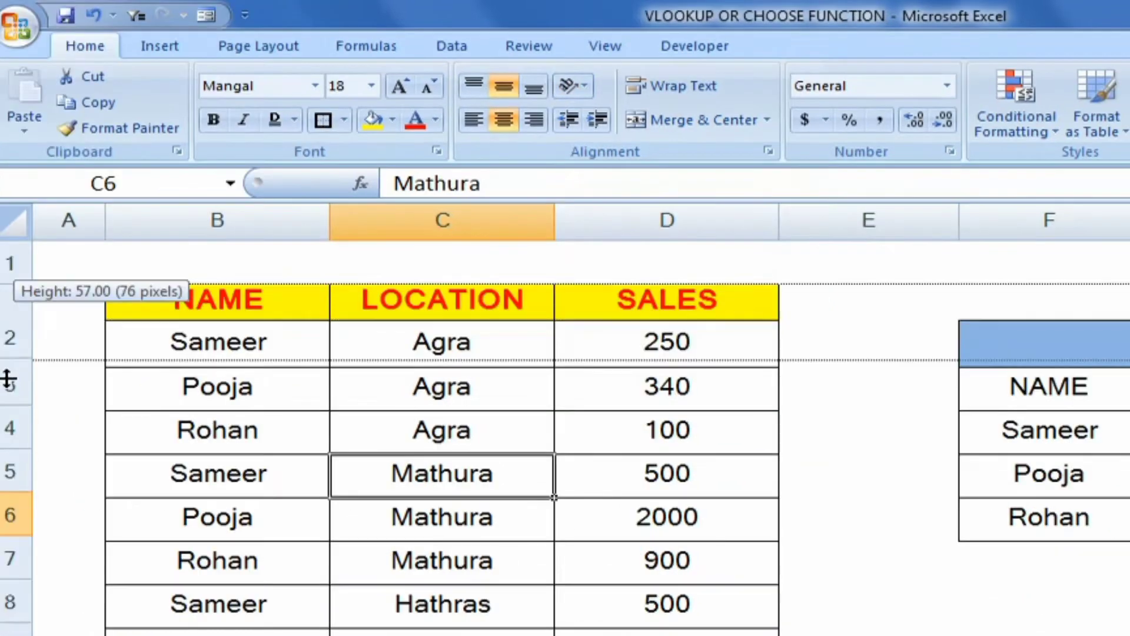
{"action": "left_click_drag", "start_coordinate": [7, 373], "coordinate": [8, 385]}
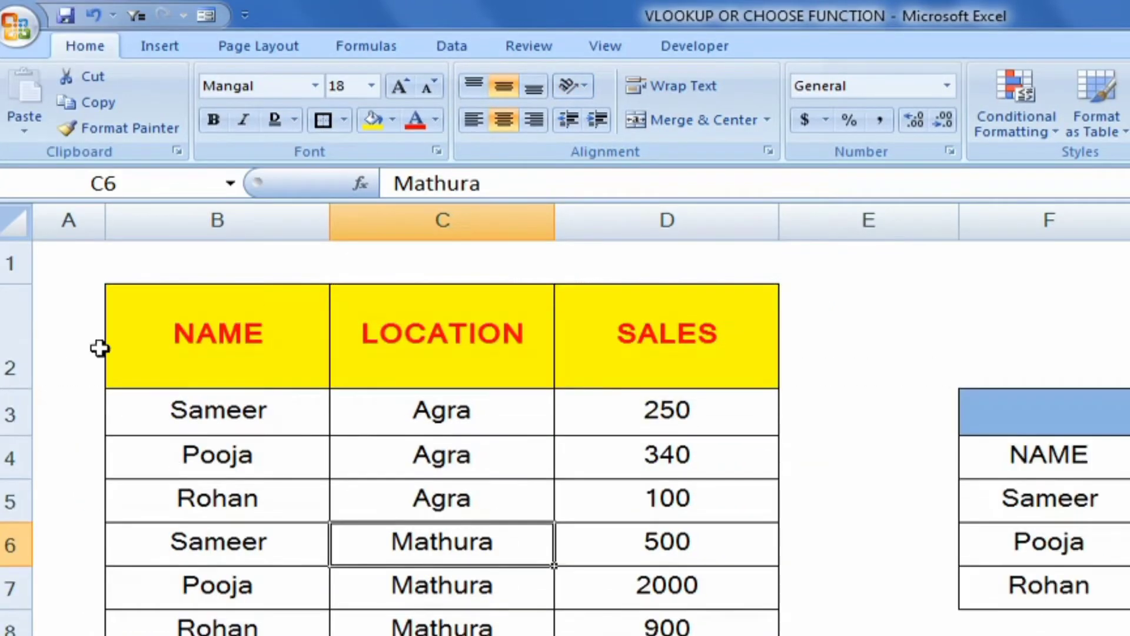
{"action": "left_click", "coordinate": [212, 363]}
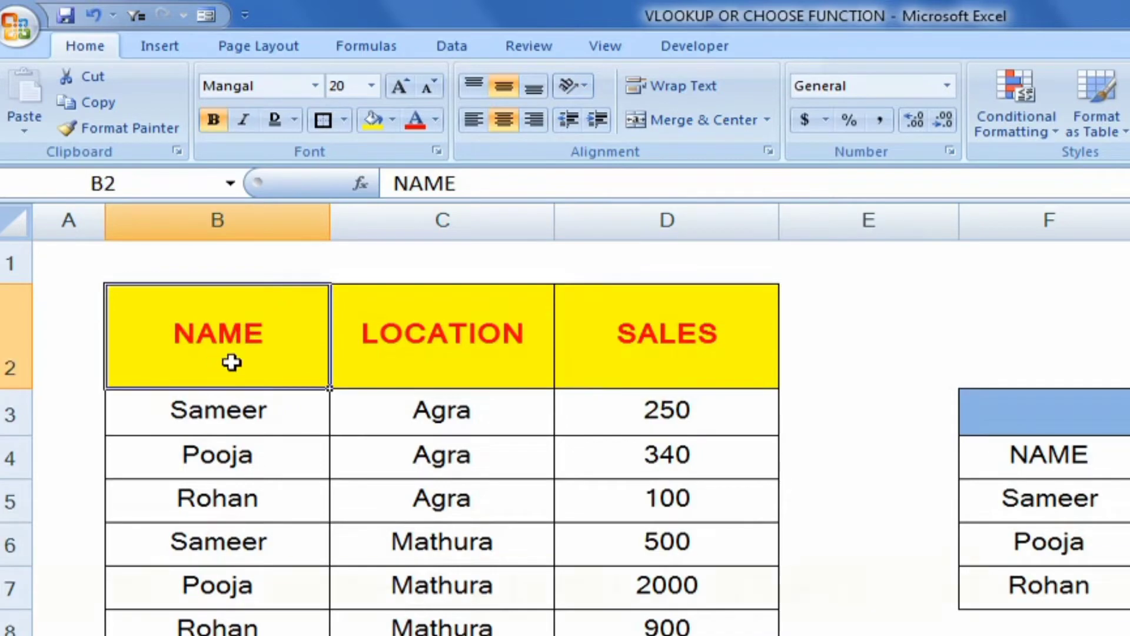
{"action": "left_click", "coordinate": [585, 84]}
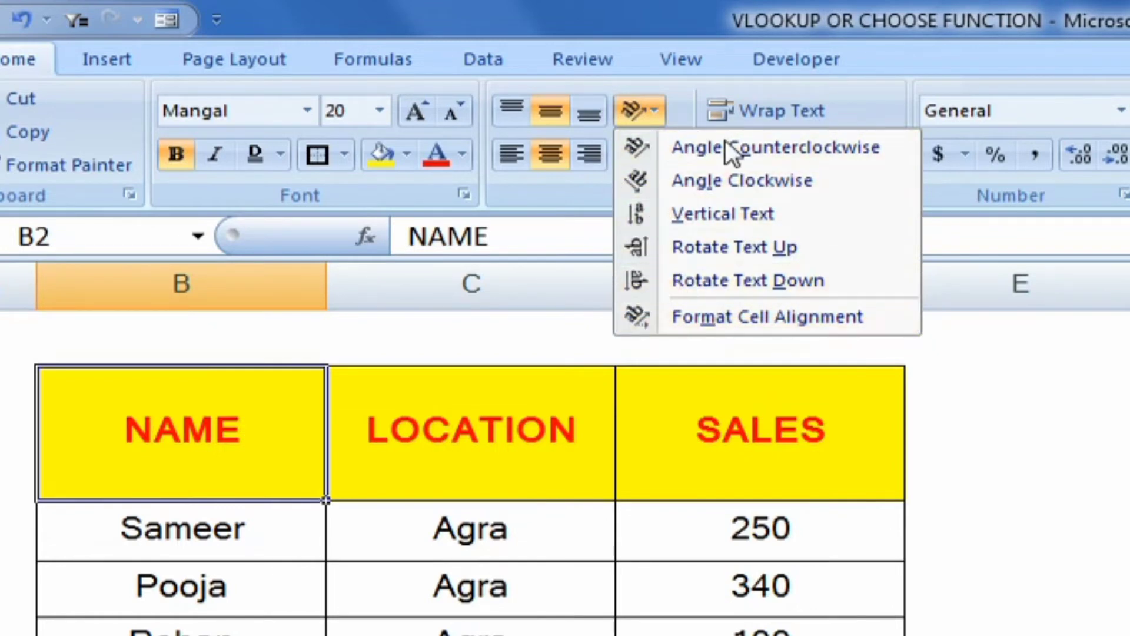
Try counterclockwise, clockwise and vertical orientations on NAME, heighten row 2, then apply Rotate Text Up.
{"action": "left_click", "coordinate": [747, 148]}
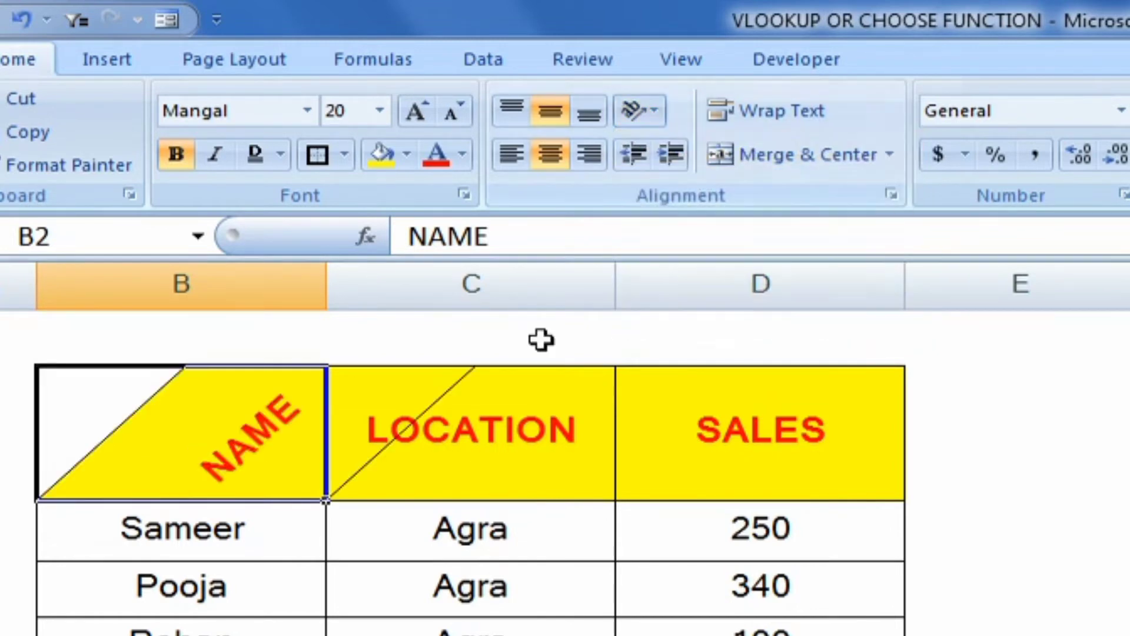
{"action": "left_click", "coordinate": [660, 111]}
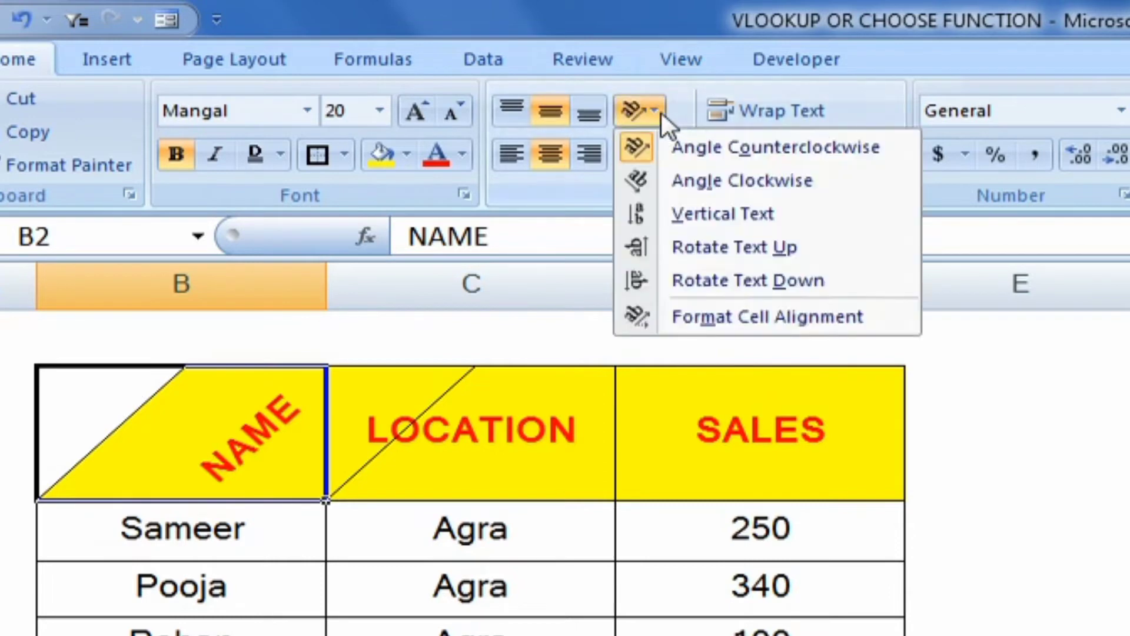
{"action": "left_click", "coordinate": [725, 181]}
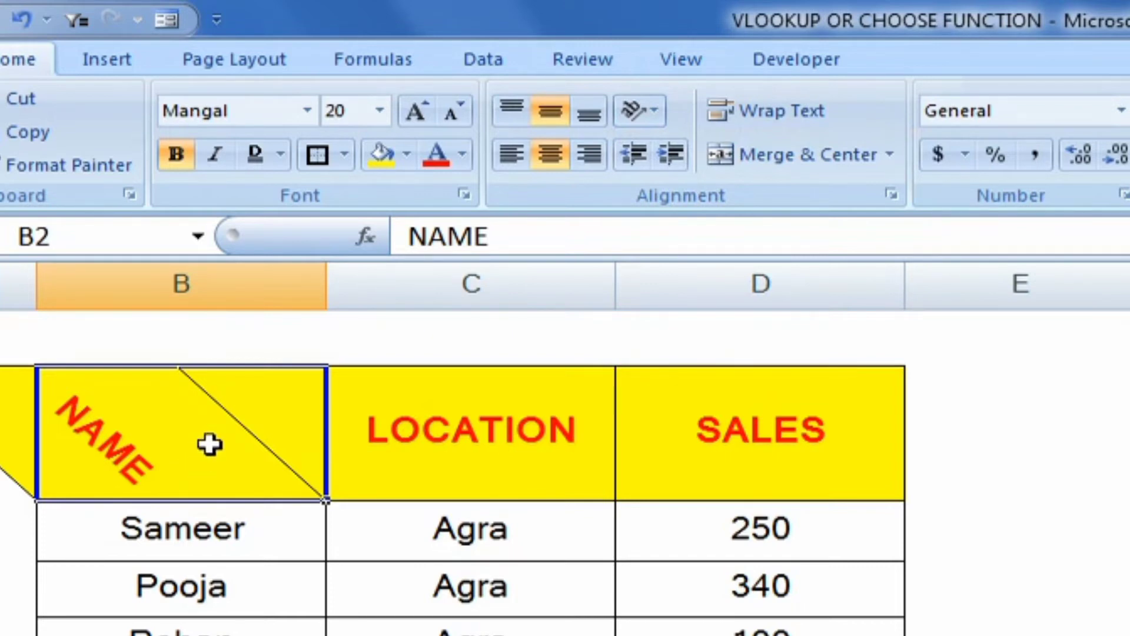
{"action": "left_click", "coordinate": [653, 112]}
{"action": "left_click", "coordinate": [713, 215]}
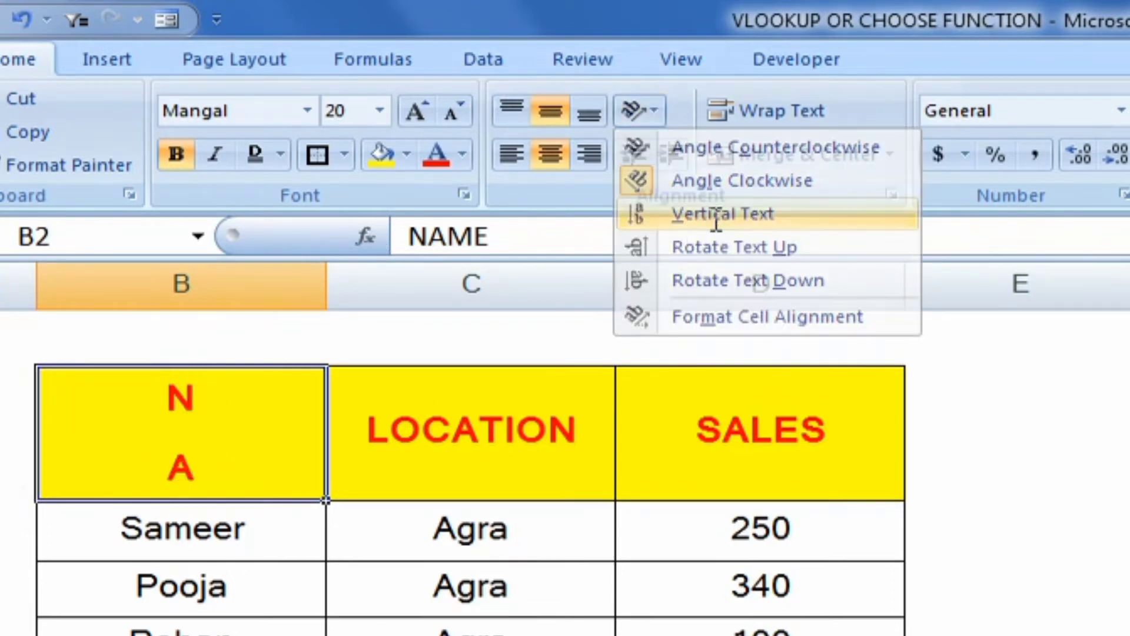
{"action": "left_click_drag", "start_coordinate": [6, 501], "coordinate": [6, 633]}
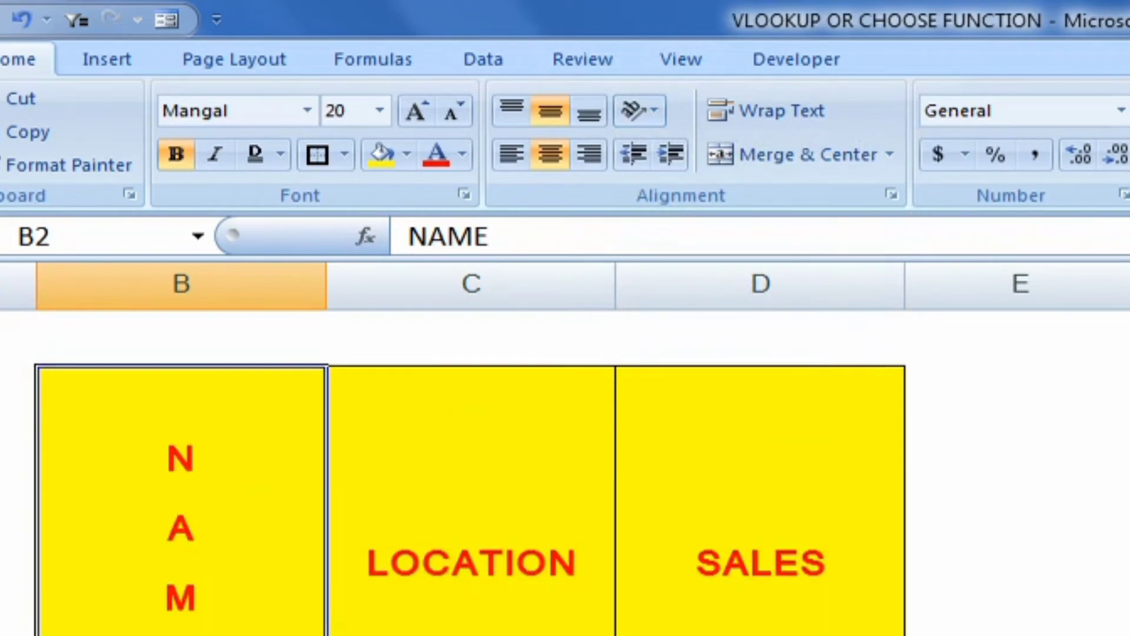
{"action": "left_click", "coordinate": [656, 109]}
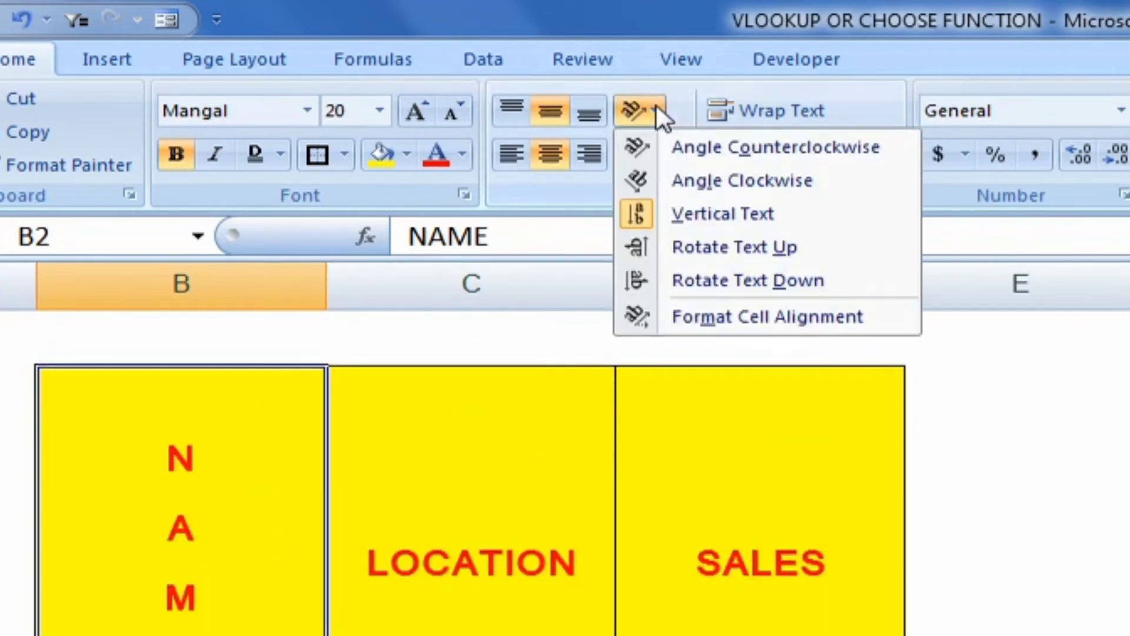
{"action": "left_click", "coordinate": [716, 246]}
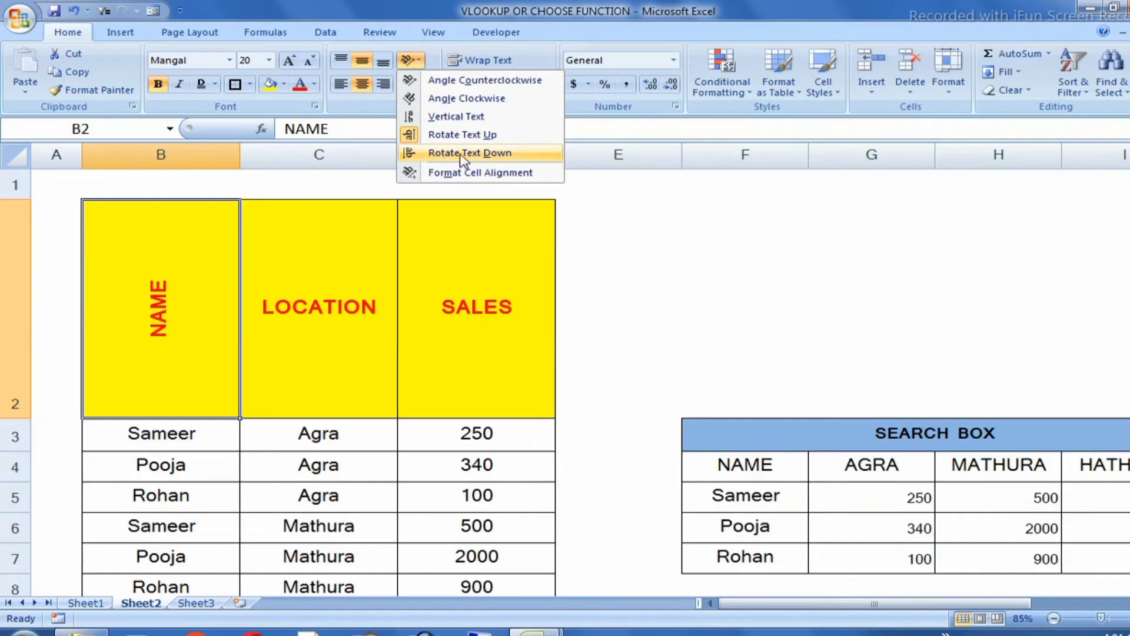
Rotate the NAME header to read downward and briefly open, then dismiss, Format Cells alignment.
{"action": "left_click", "coordinate": [451, 154]}
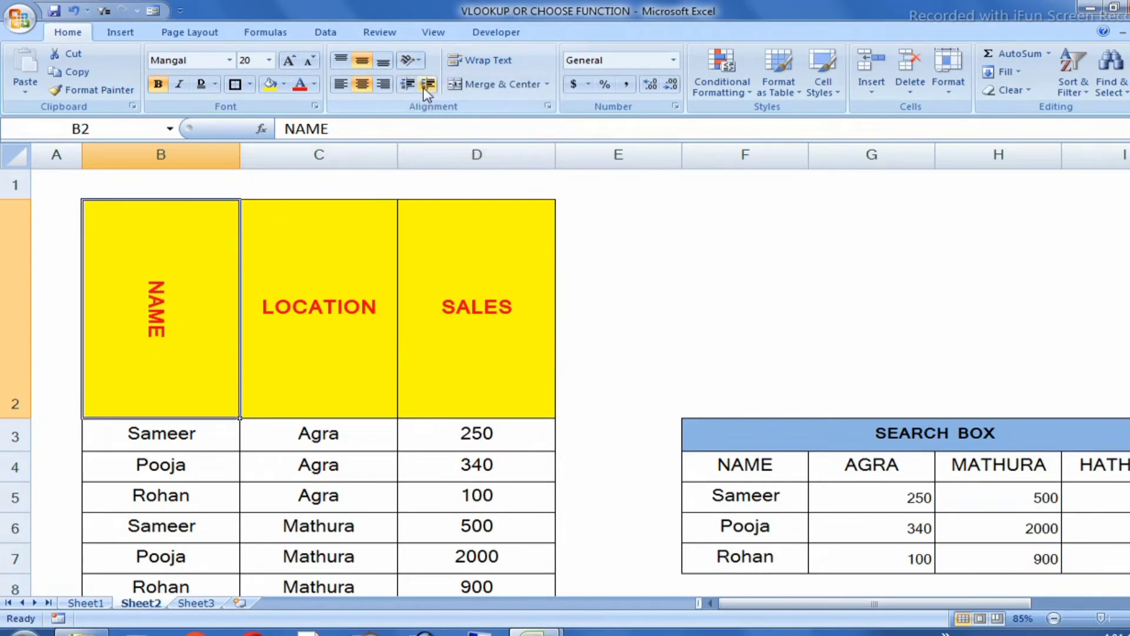
{"action": "left_click", "coordinate": [411, 60]}
{"action": "left_click", "coordinate": [471, 174]}
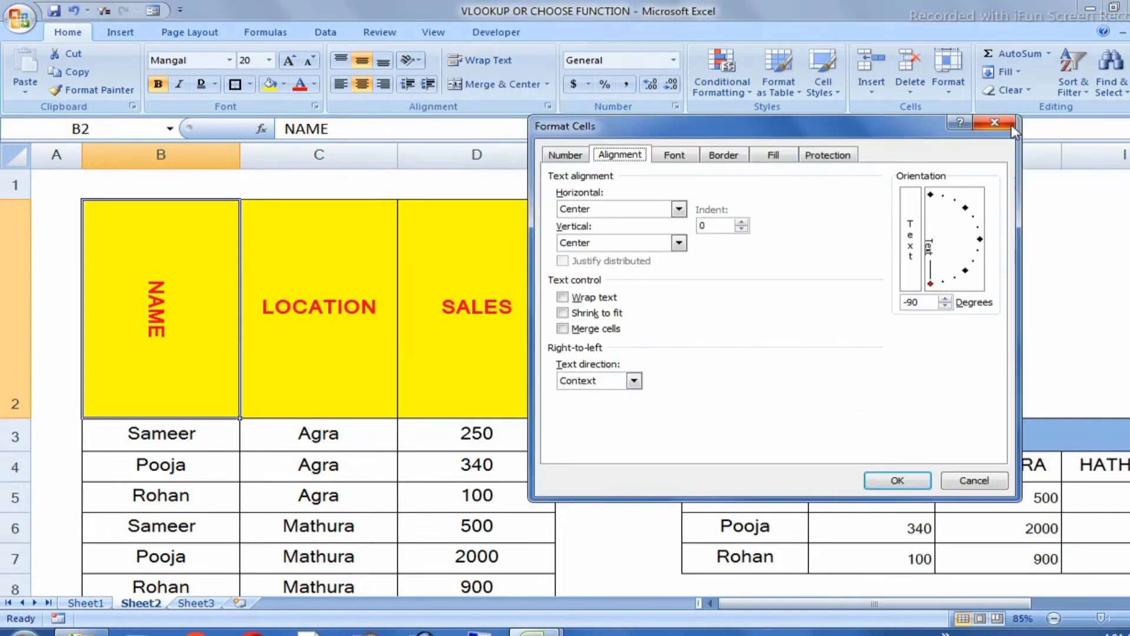
{"action": "key", "text": "Escape"}
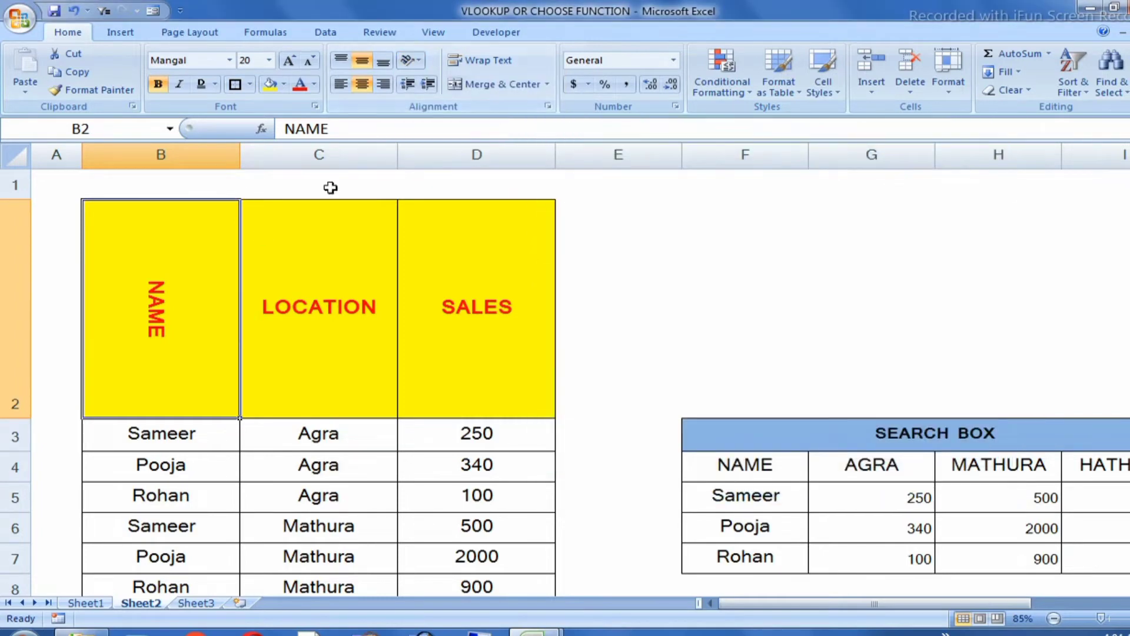
In Format Cells alignment, set the NAME orientation to 14 degrees and apply it.
{"action": "left_click", "coordinate": [410, 60]}
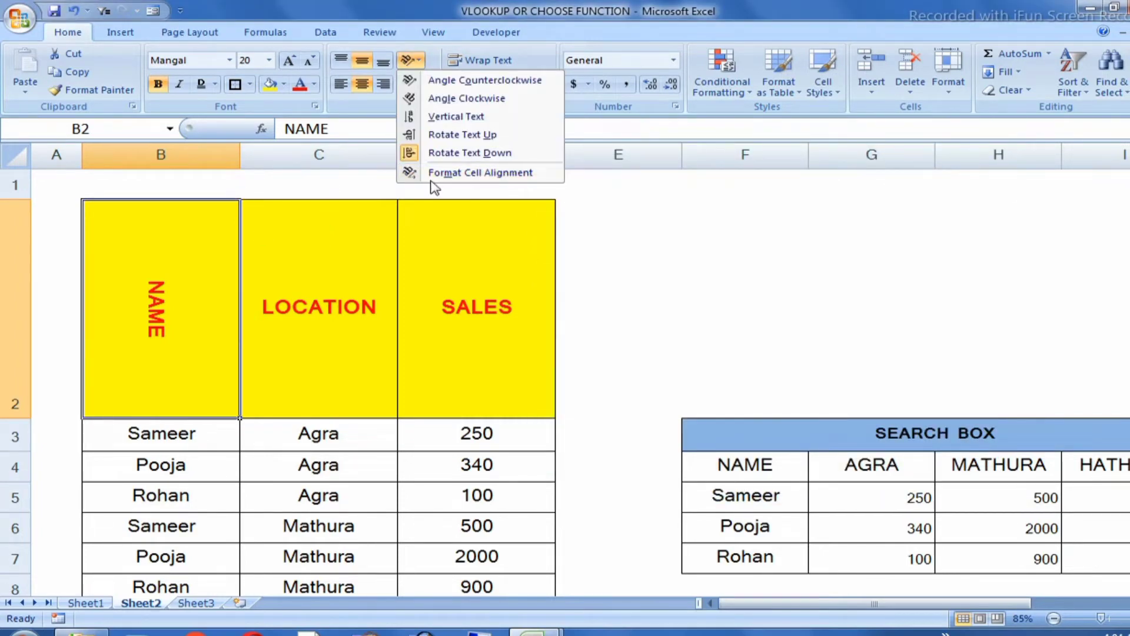
{"action": "left_click", "coordinate": [461, 173]}
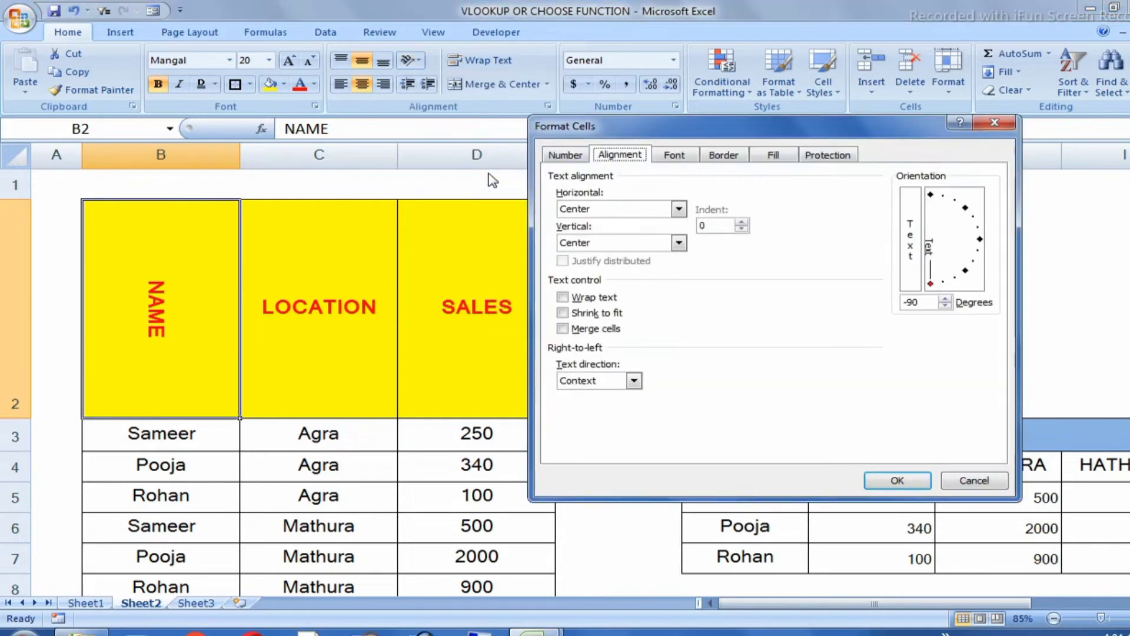
{"action": "left_click_drag", "start_coordinate": [686, 130], "coordinate": [552, 90]}
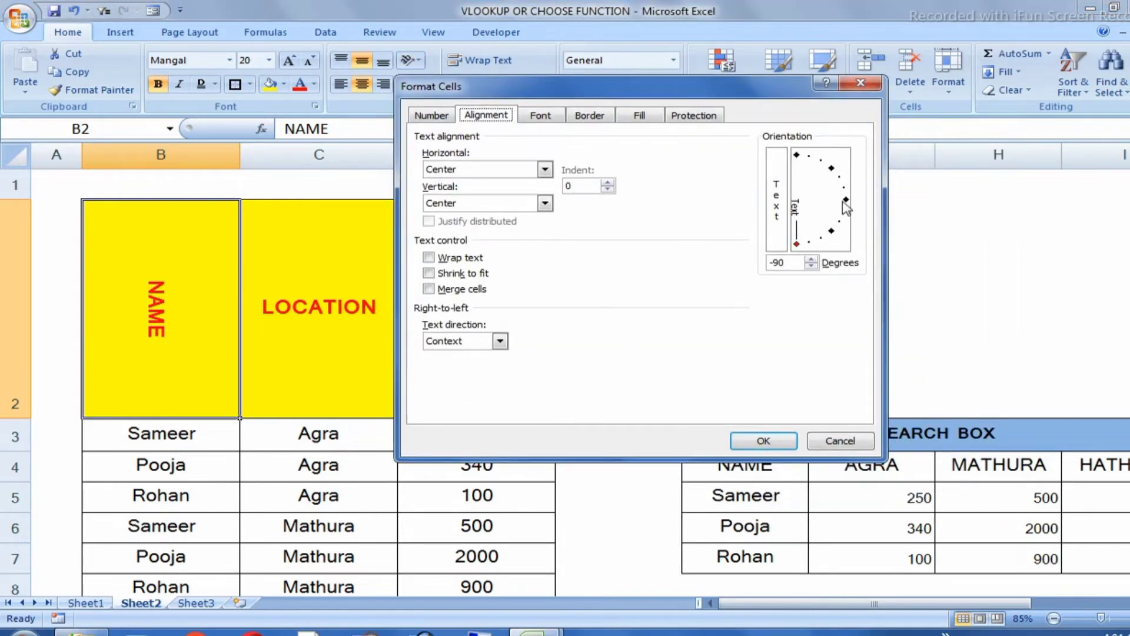
{"action": "left_click", "coordinate": [829, 236]}
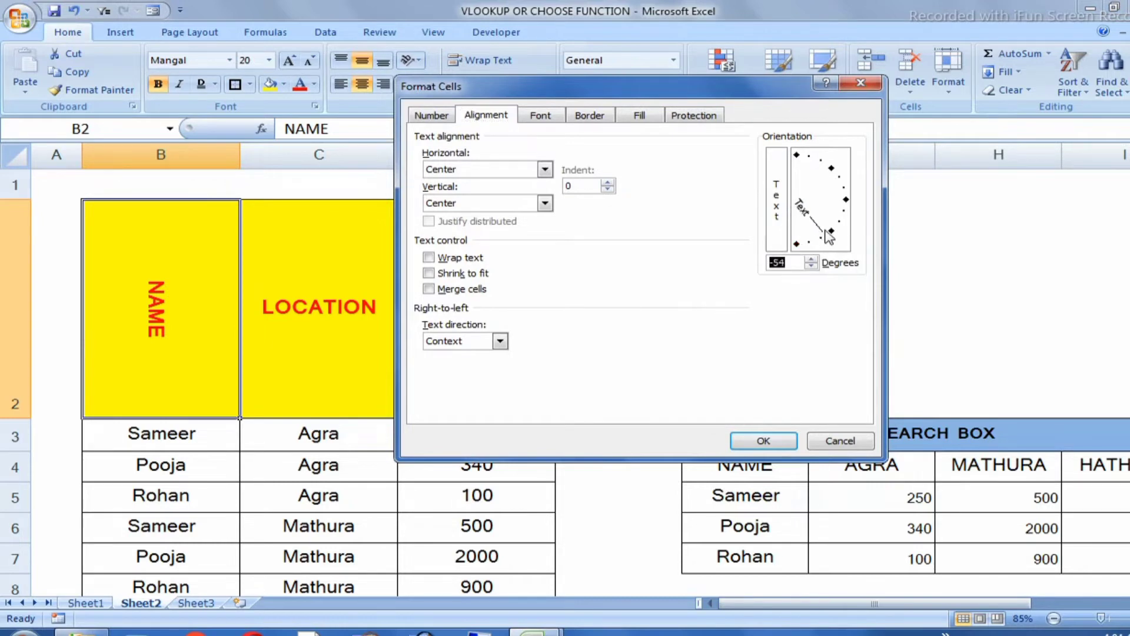
{"action": "left_click_drag", "start_coordinate": [825, 232], "coordinate": [839, 191]}
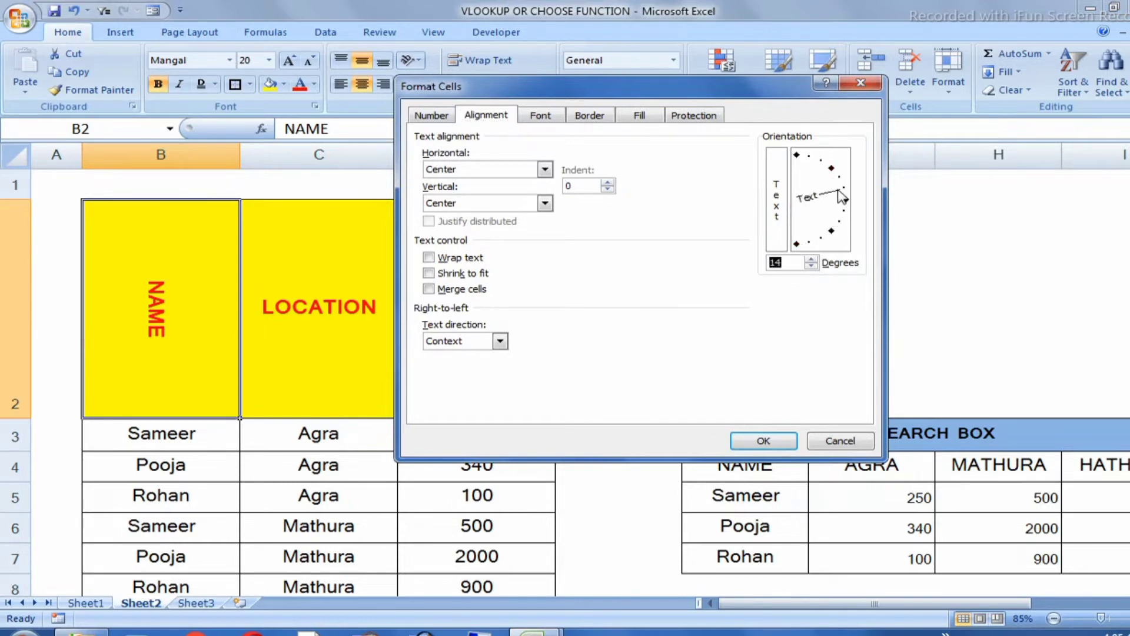
{"action": "left_click", "coordinate": [763, 441]}
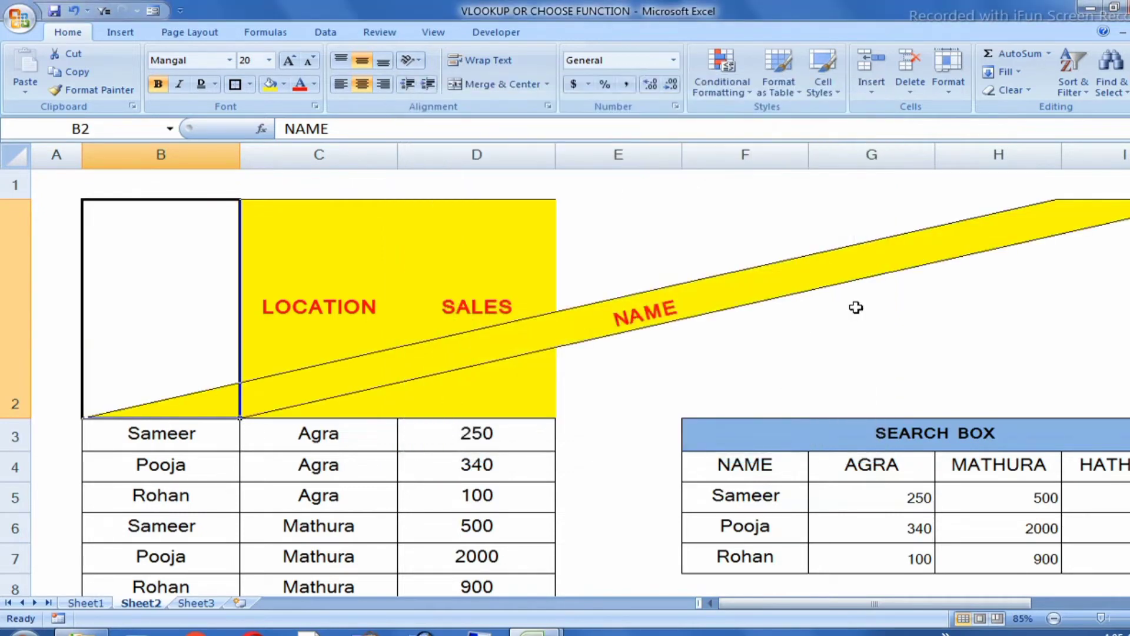
Zoom out to 70% and shrink header row 2 to a short height, then reselect B2.
{"action": "scroll", "coordinate": [809, 340], "scroll_direction": "down", "scroll_amount": 1, "text": "ctrl"}
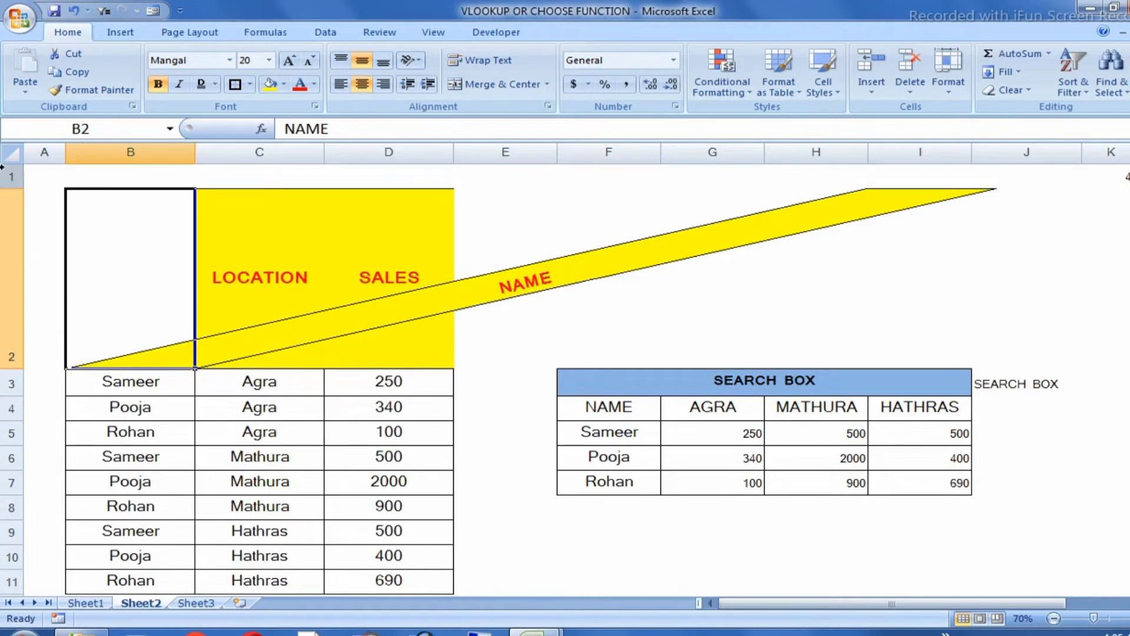
{"action": "left_click_drag", "start_coordinate": [11, 367], "coordinate": [11, 223]}
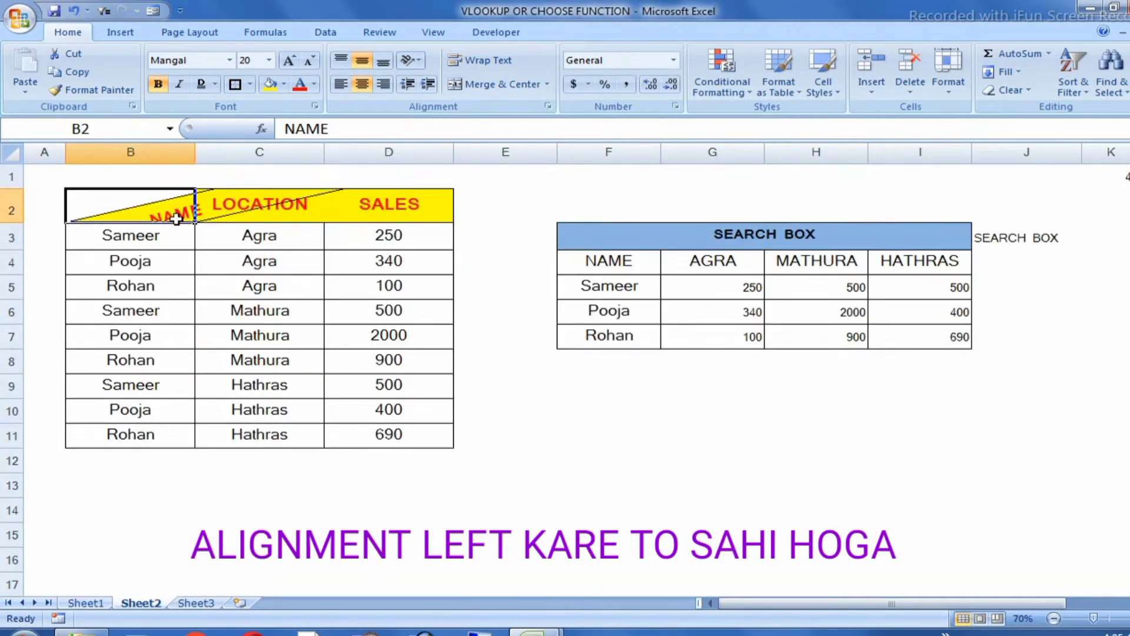
{"action": "left_click", "coordinate": [613, 377]}
{"action": "left_click", "coordinate": [176, 219]}
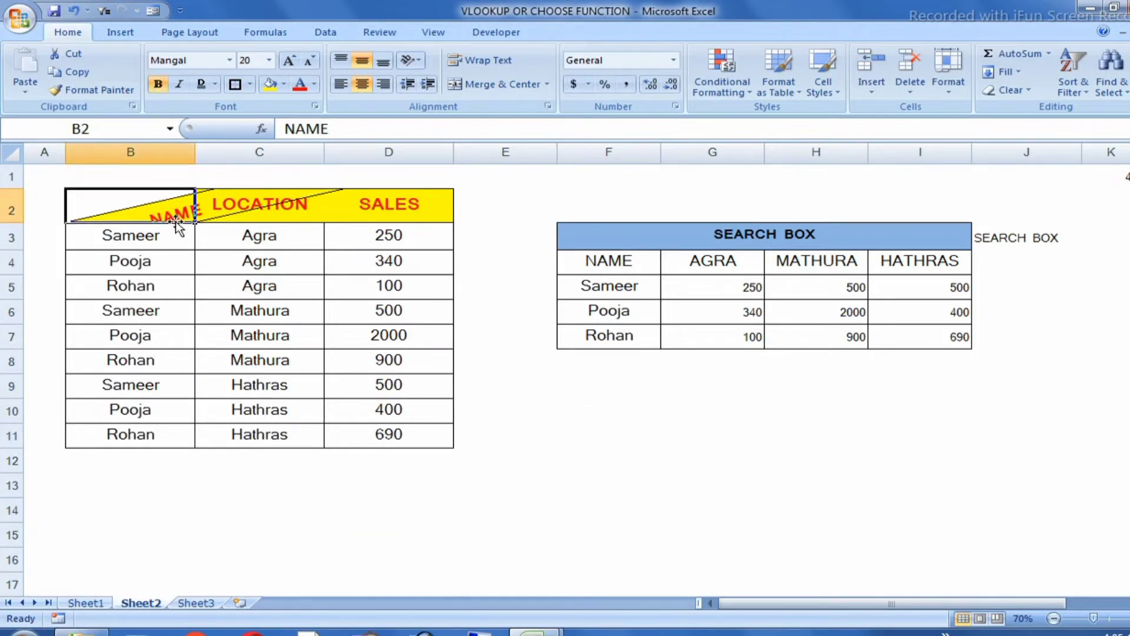
{"action": "left_click", "coordinate": [410, 59]}
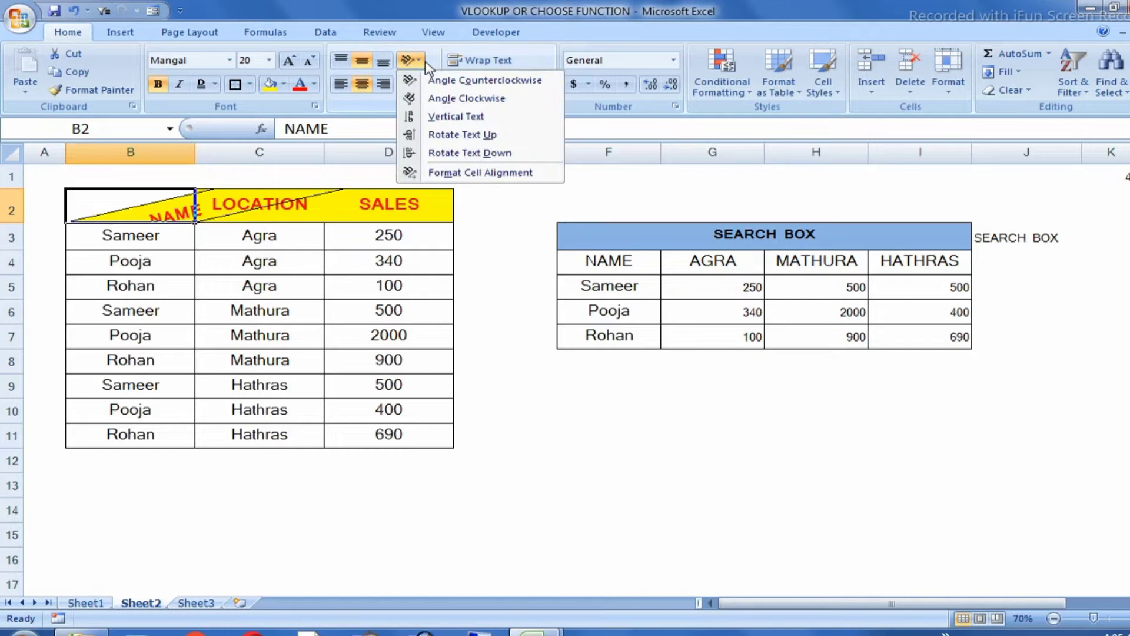
Browse the Font, Border, Fill, Protection and Number tabs of Format Cells, then cancel without changes.
{"action": "left_click", "coordinate": [472, 174]}
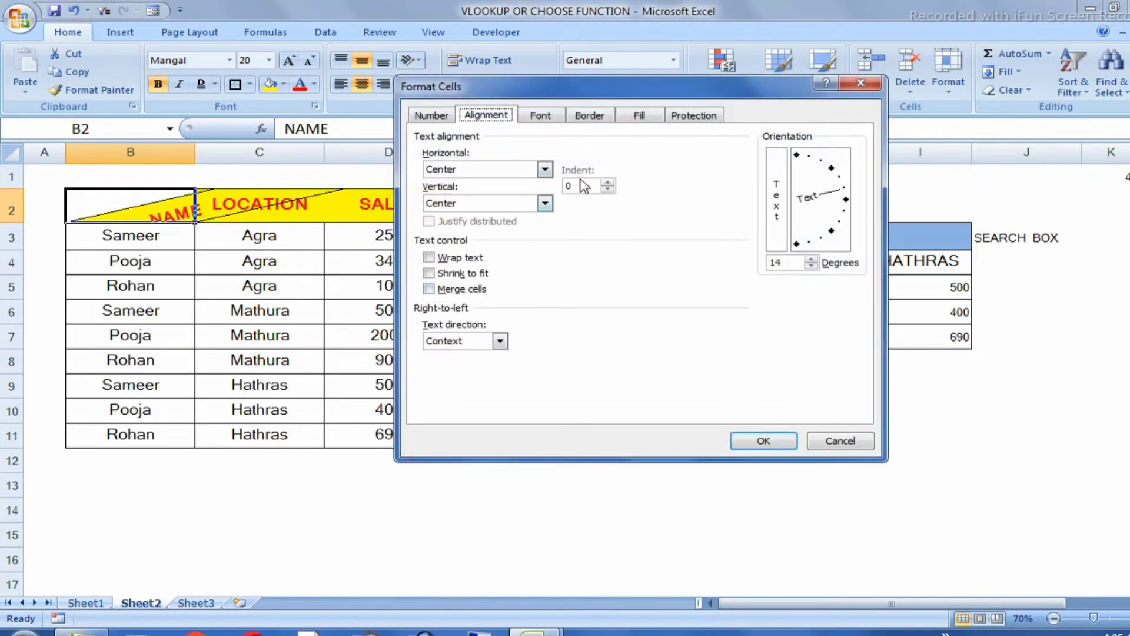
{"action": "left_click", "coordinate": [541, 115]}
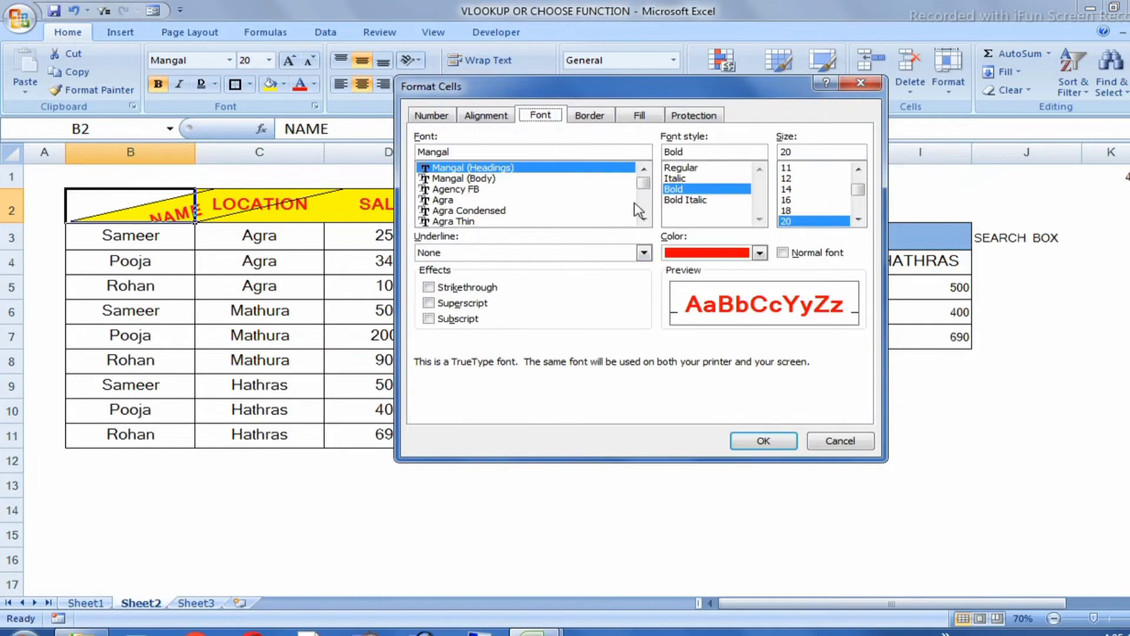
{"action": "left_click", "coordinate": [590, 115]}
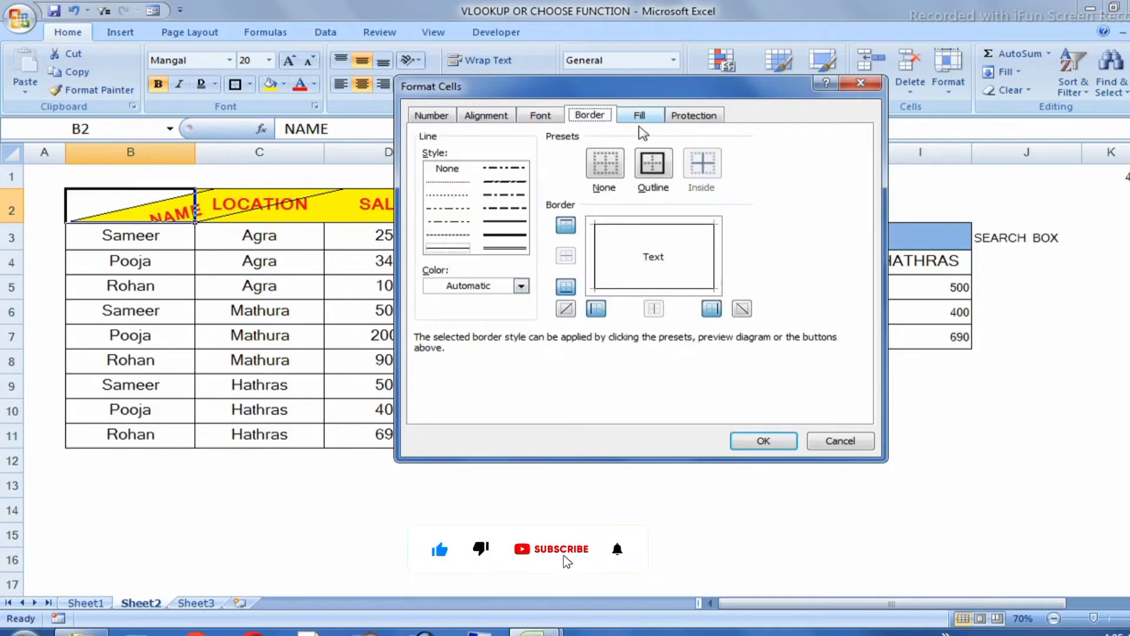
{"action": "left_click", "coordinate": [641, 117]}
{"action": "left_click", "coordinate": [696, 117]}
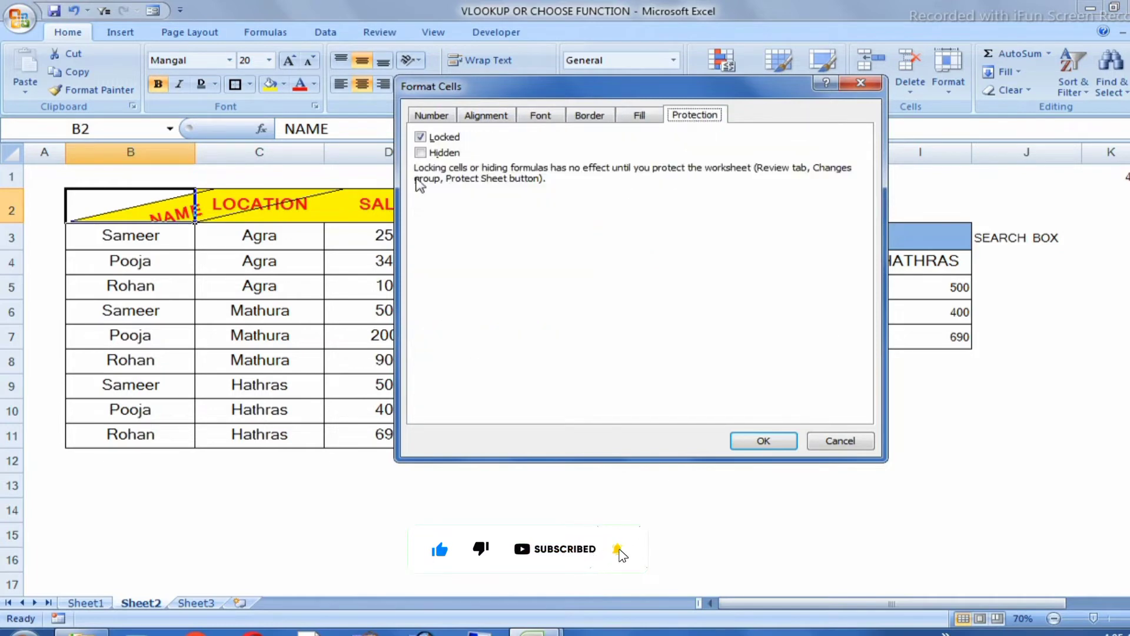
{"action": "left_click", "coordinate": [433, 117]}
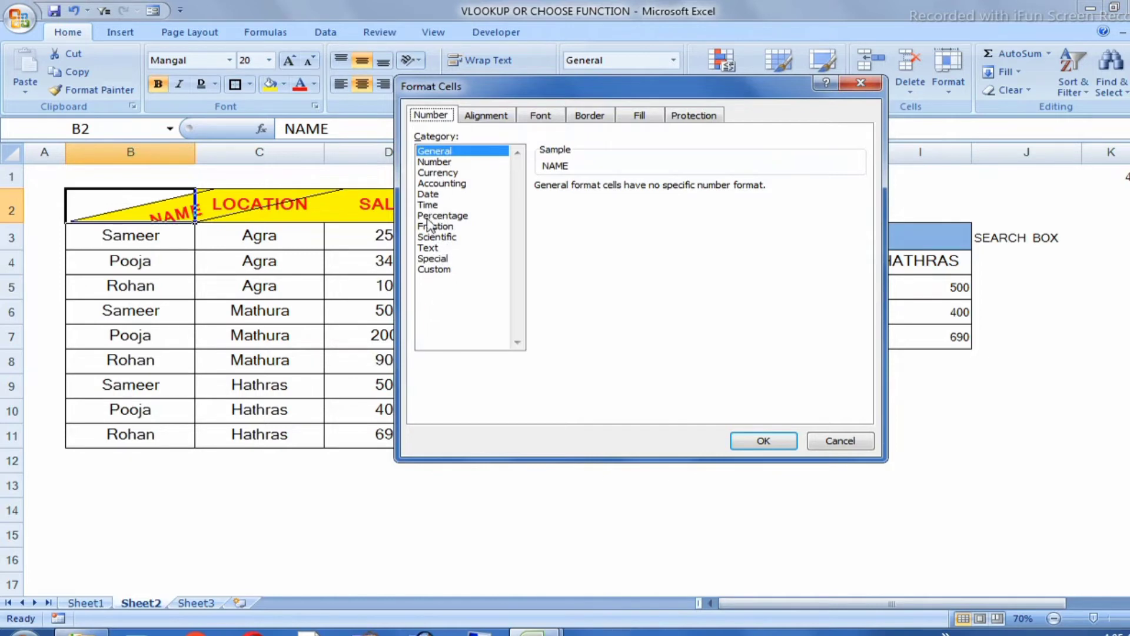
{"action": "left_click", "coordinate": [433, 165]}
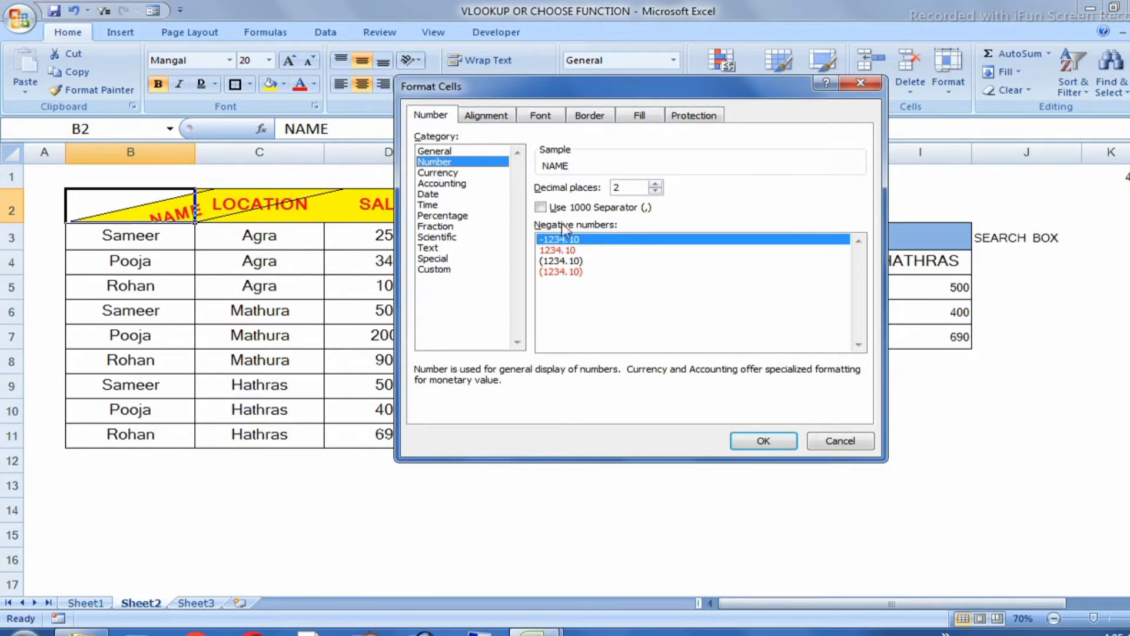
{"action": "left_click", "coordinate": [860, 83]}
{"action": "left_click", "coordinate": [210, 357]}
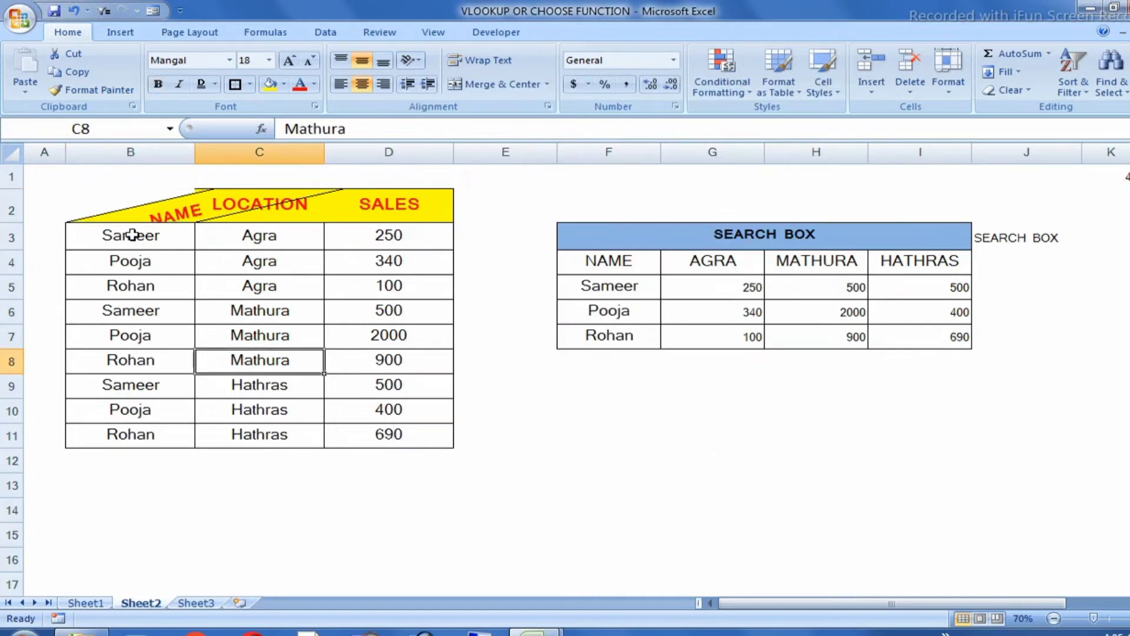
Undo the slanted NAME formatting and enlarged row 2 height with three Ctrl+Z presses.
{"action": "key", "text": "ctrl+z"}
{"action": "scroll", "coordinate": [132, 235], "scroll_direction": "up", "scroll_amount": 1, "text": "ctrl"}
{"action": "key", "text": "ctrl+z"}
{"action": "key", "text": "ctrl+z"}
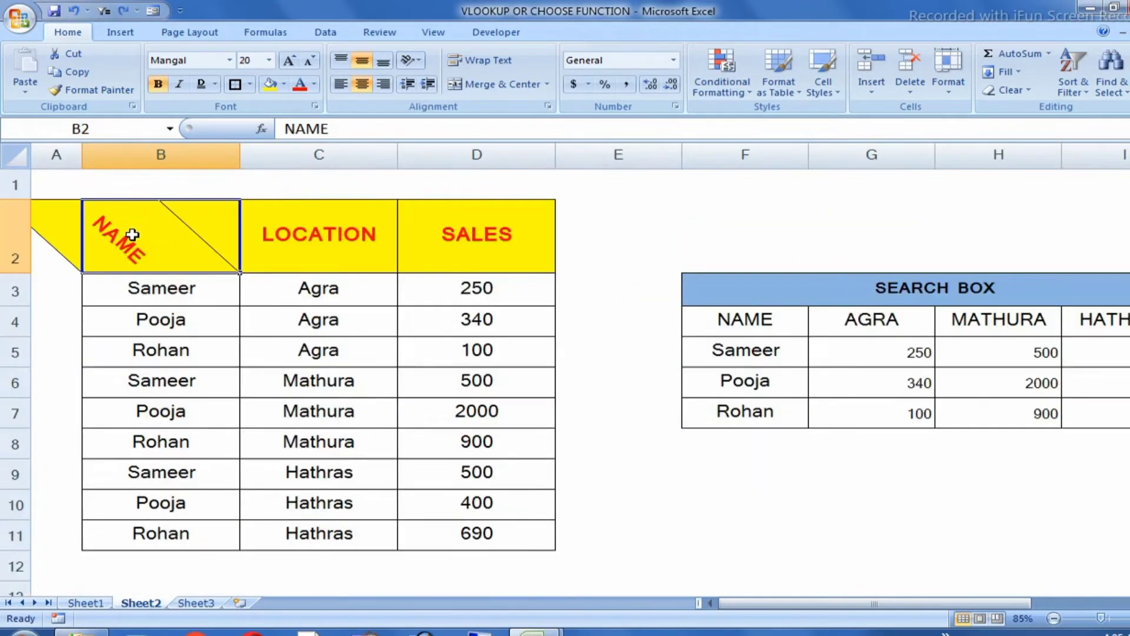
{"action": "key", "text": "ctrl+z"}
{"action": "key", "text": "ctrl+z"}
{"action": "key", "text": "ctrl+z"}
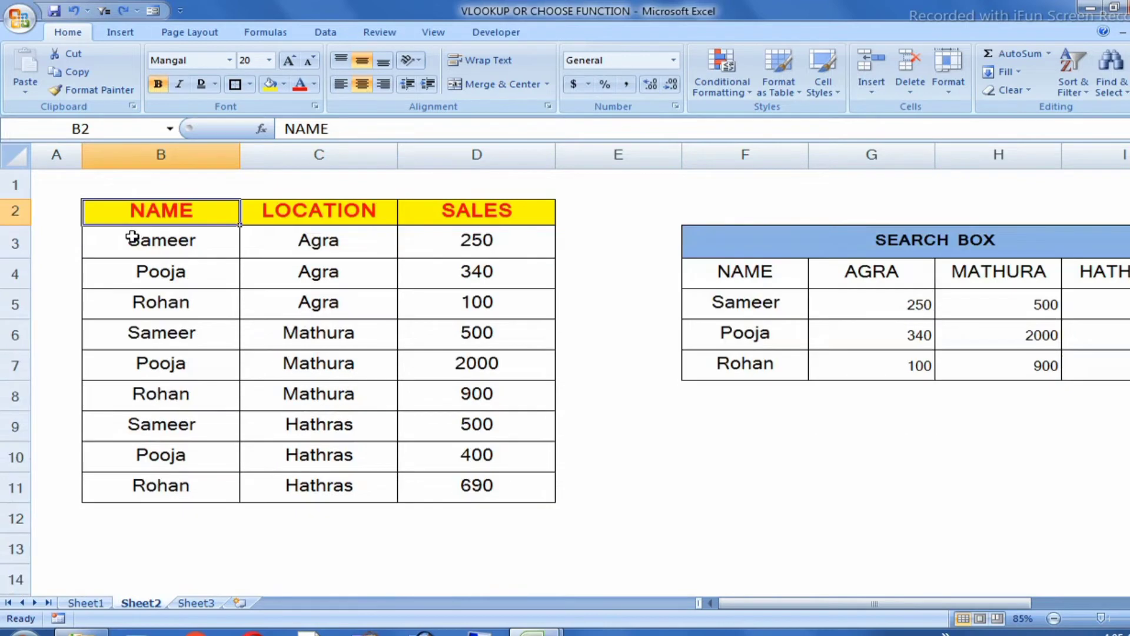
Adjust Agra's indent in C4 up and down, leaving a slight left indent.
{"action": "left_click", "coordinate": [271, 278]}
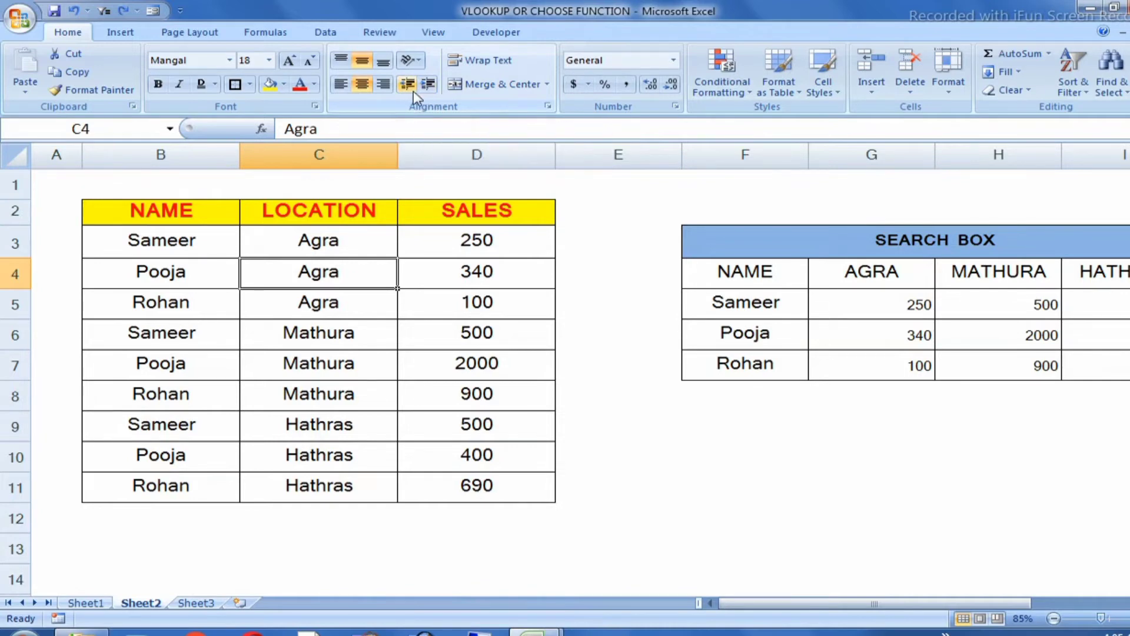
{"action": "left_click", "coordinate": [409, 88]}
{"action": "left_click", "coordinate": [429, 84]}
{"action": "left_click", "coordinate": [429, 84]}
{"action": "left_click", "coordinate": [429, 84]}
{"action": "left_click", "coordinate": [428, 84]}
{"action": "left_click", "coordinate": [429, 85]}
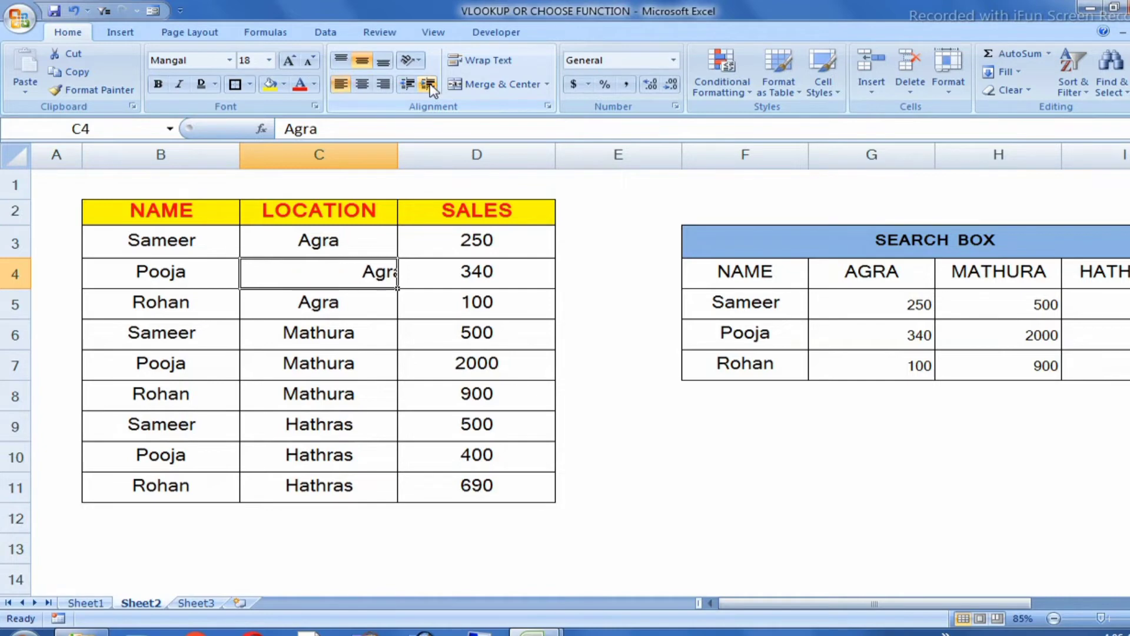
{"action": "left_click", "coordinate": [407, 85]}
{"action": "left_click", "coordinate": [407, 85]}
{"action": "left_click", "coordinate": [407, 84]}
{"action": "left_click", "coordinate": [407, 84]}
{"action": "left_click", "coordinate": [406, 84]}
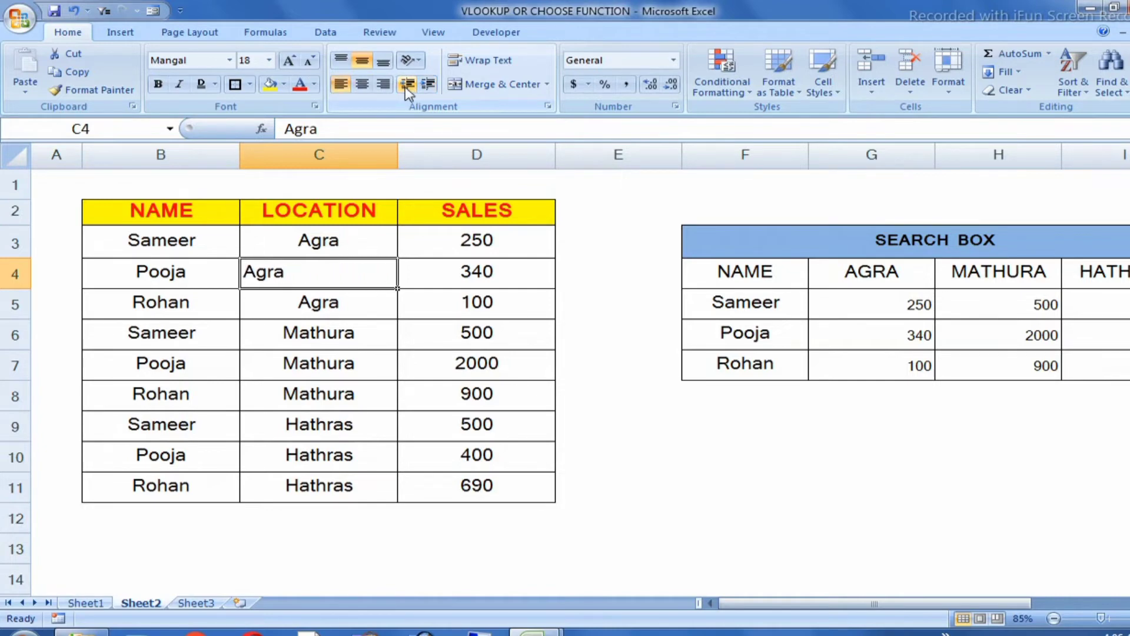
{"action": "left_click", "coordinate": [428, 85]}
{"action": "left_click", "coordinate": [429, 84]}
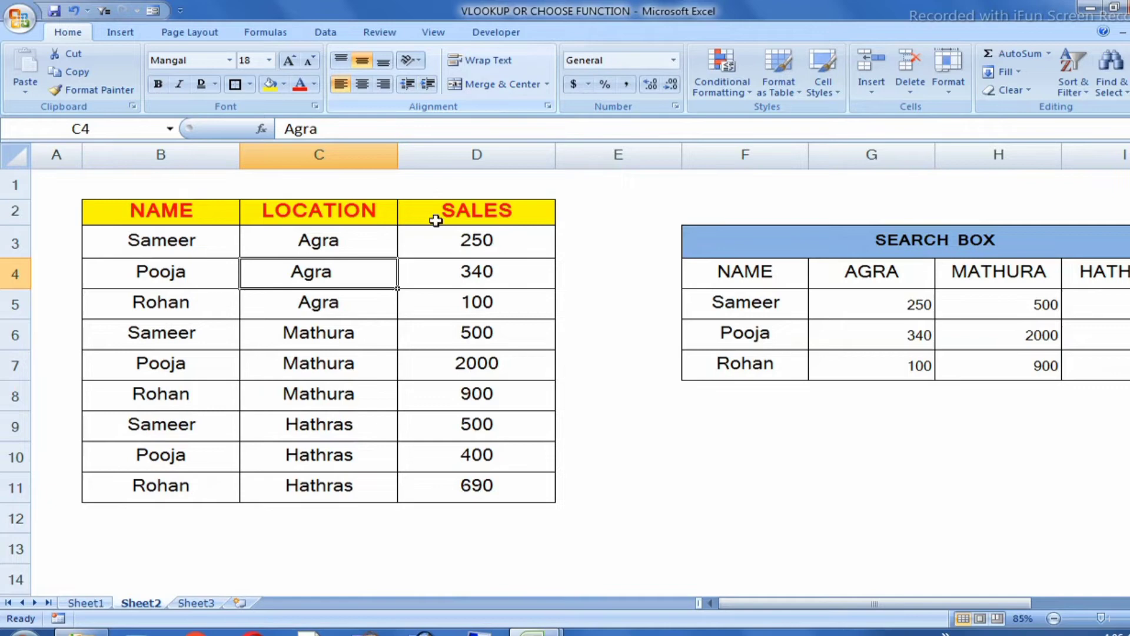
{"action": "left_click", "coordinate": [466, 296]}
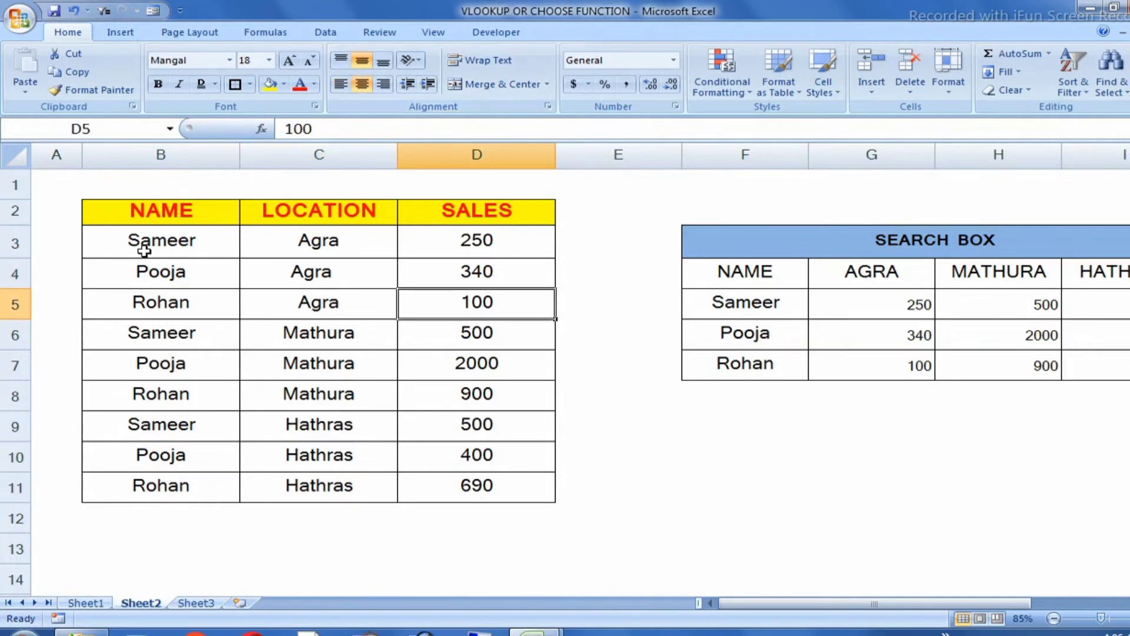
Try right, left and centre alignment on the sales table B2:D11.
{"action": "left_click_drag", "start_coordinate": [123, 223], "coordinate": [507, 487]}
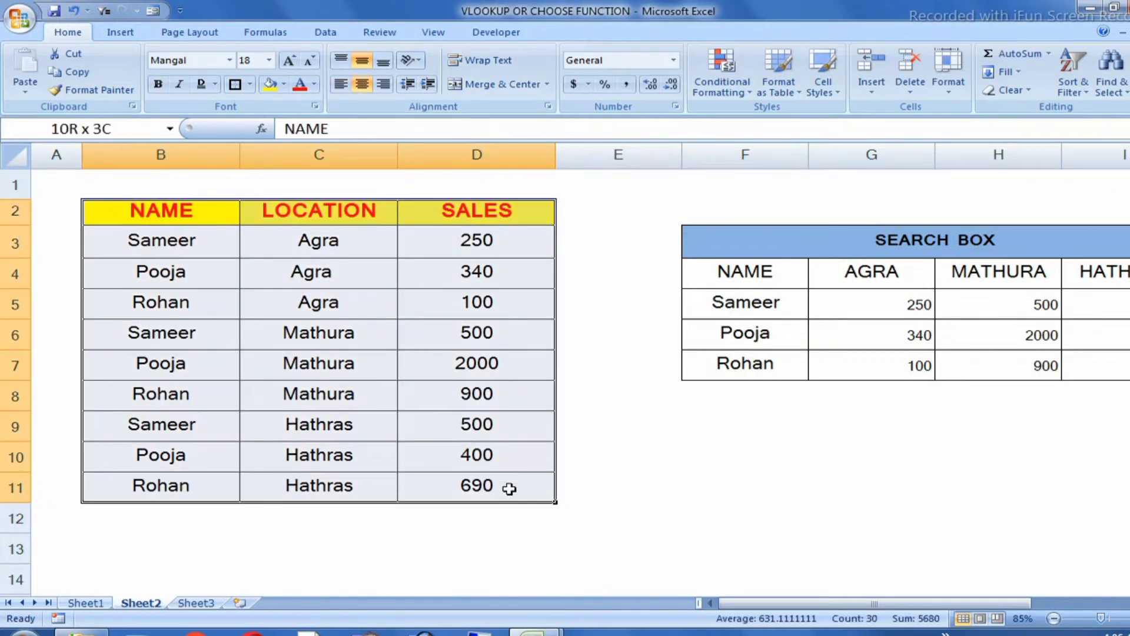
{"action": "left_click", "coordinate": [383, 84]}
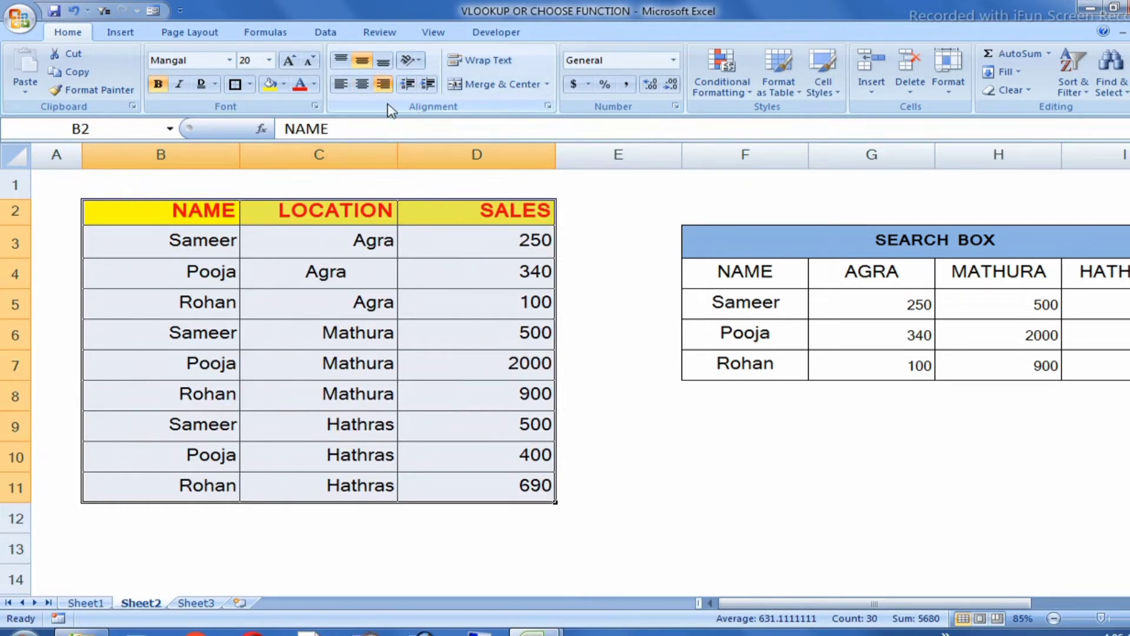
{"action": "left_click", "coordinate": [135, 402]}
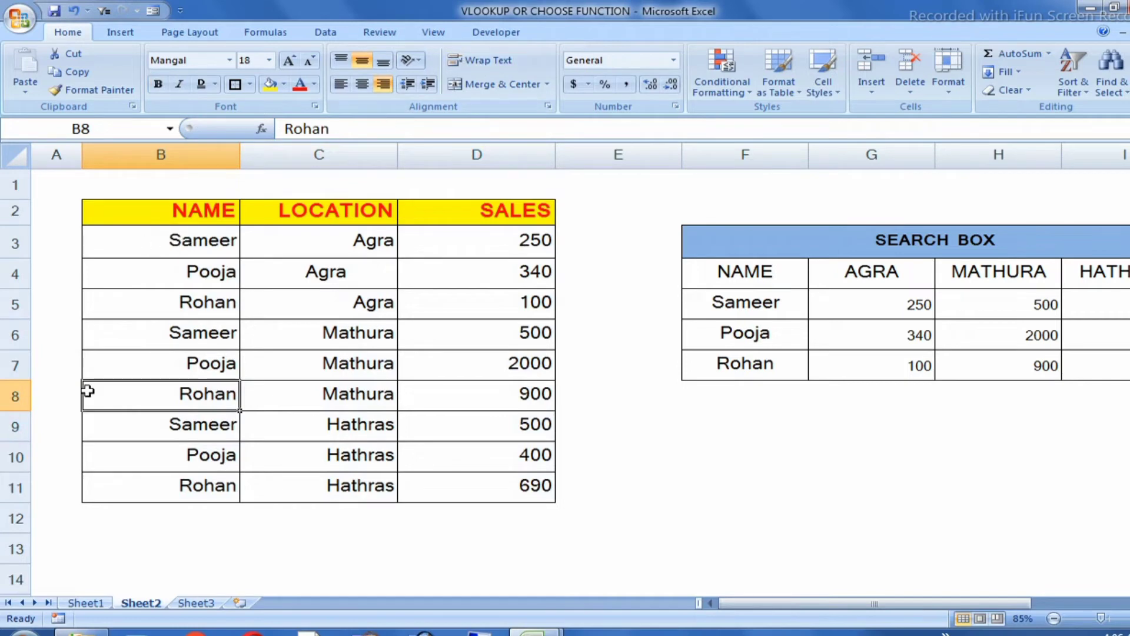
{"action": "mouse_move", "coordinate": [128, 222]}
{"action": "left_mouse_down"}
{"action": "mouse_move", "coordinate": [533, 468]}
{"action": "mouse_move", "coordinate": [532, 495]}
{"action": "left_mouse_up"}
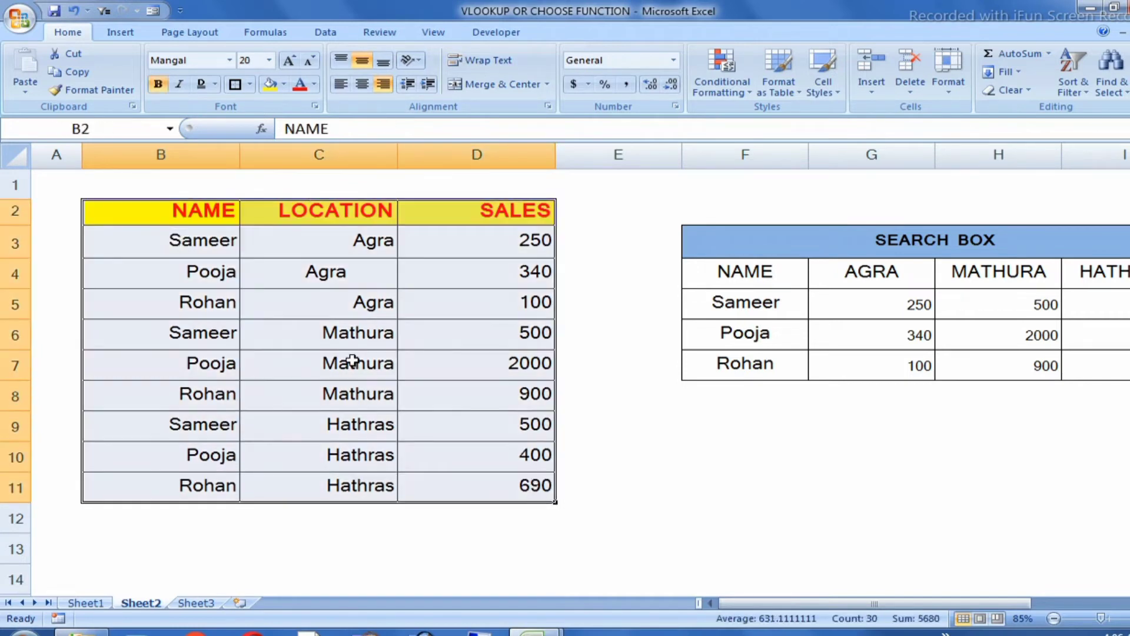
{"action": "left_click", "coordinate": [341, 84]}
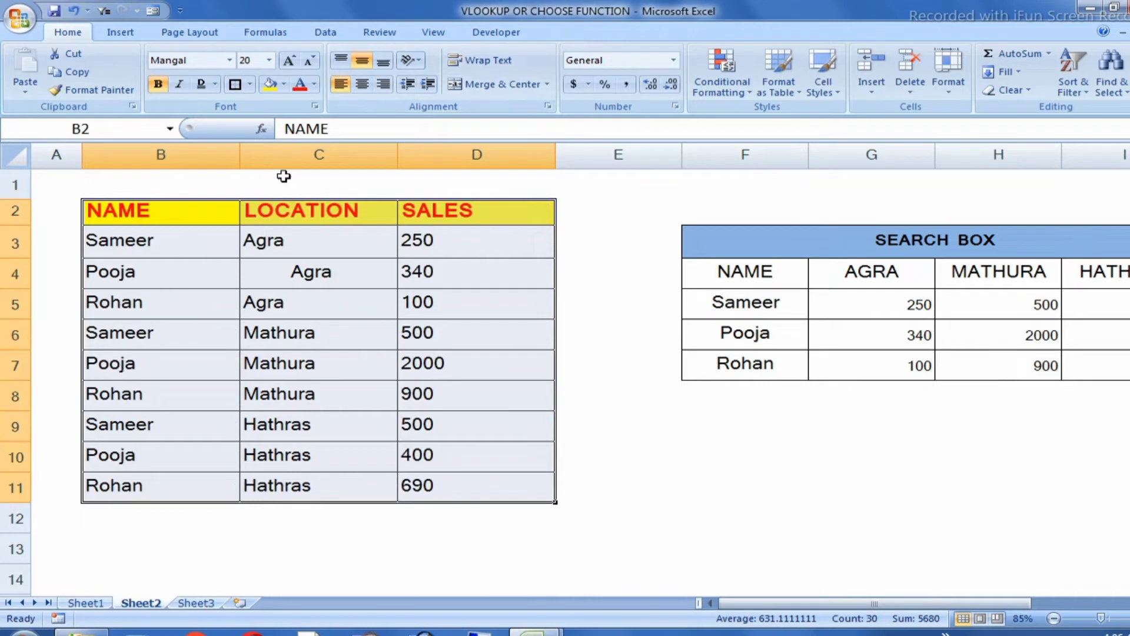
{"action": "left_click", "coordinate": [362, 83]}
{"action": "left_click", "coordinate": [221, 469]}
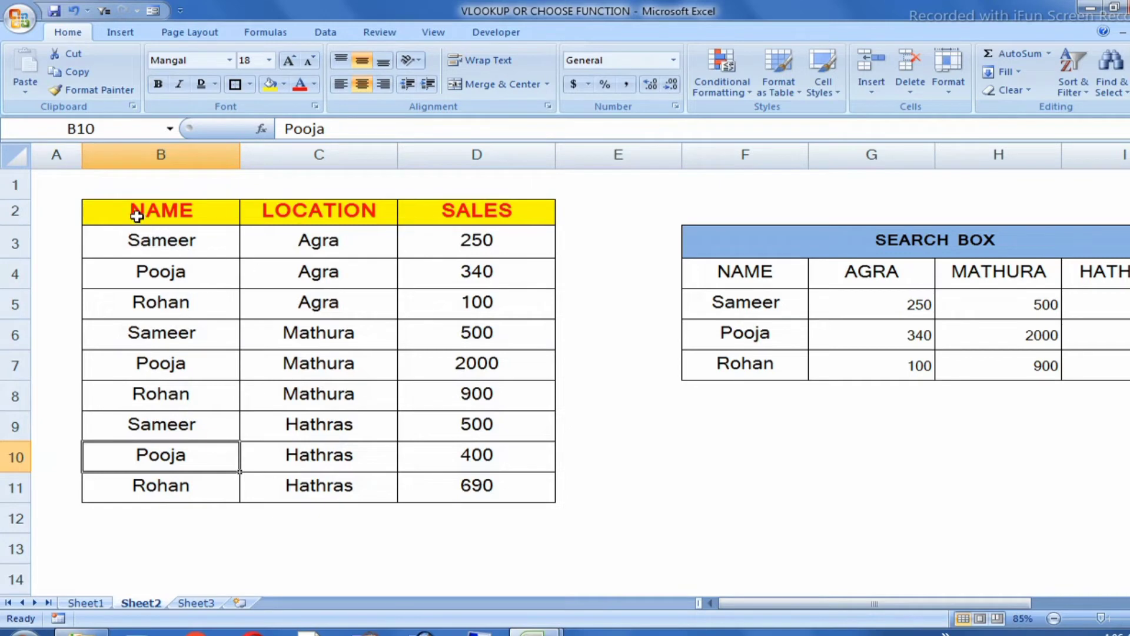
Left-align B2:D11 with an indent, adjusting the indent level until it sits right.
{"action": "mouse_move", "coordinate": [135, 212]}
{"action": "left_mouse_down"}
{"action": "mouse_move", "coordinate": [302, 374]}
{"action": "mouse_move", "coordinate": [462, 498]}
{"action": "left_mouse_up"}
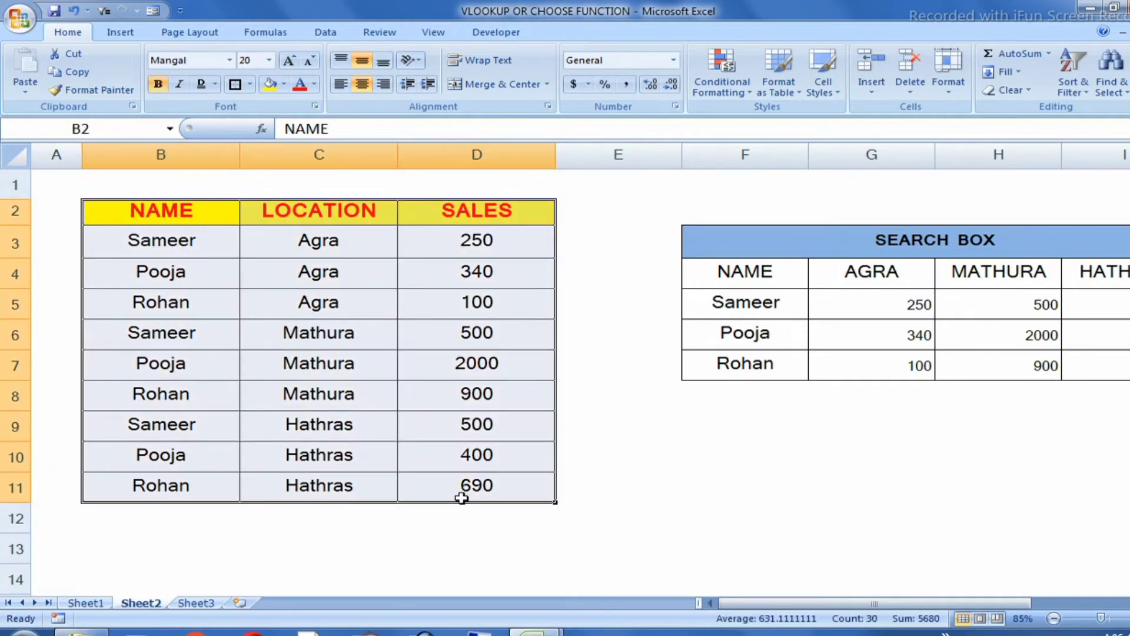
{"action": "left_click", "coordinate": [428, 86]}
{"action": "left_click", "coordinate": [412, 85]}
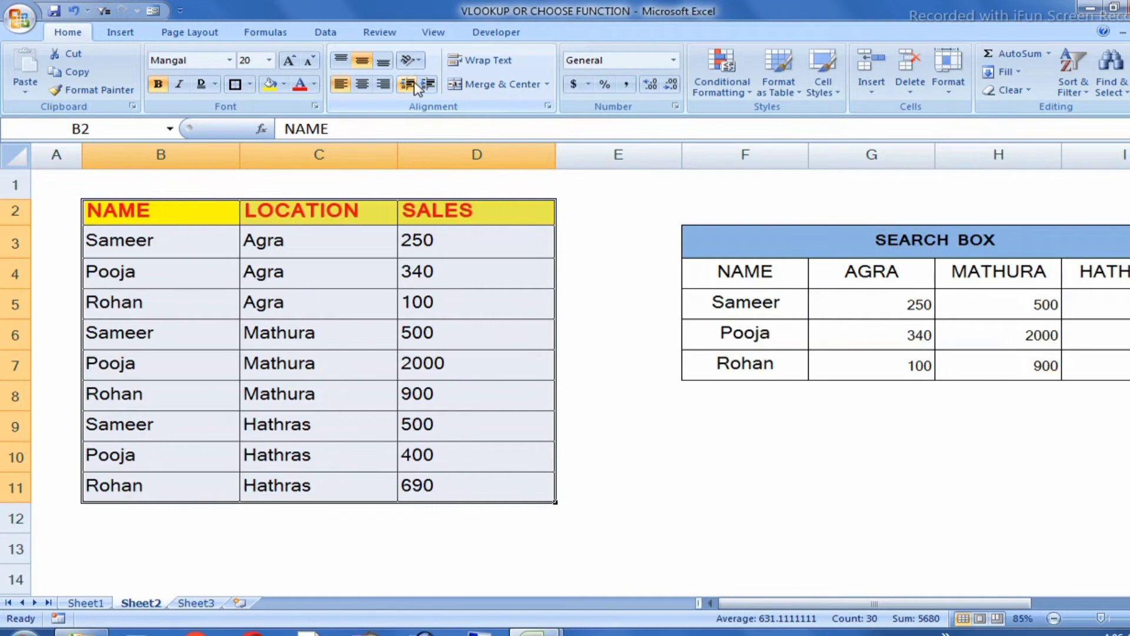
{"action": "left_click", "coordinate": [425, 84]}
{"action": "left_click", "coordinate": [428, 85]}
{"action": "left_click", "coordinate": [431, 86]}
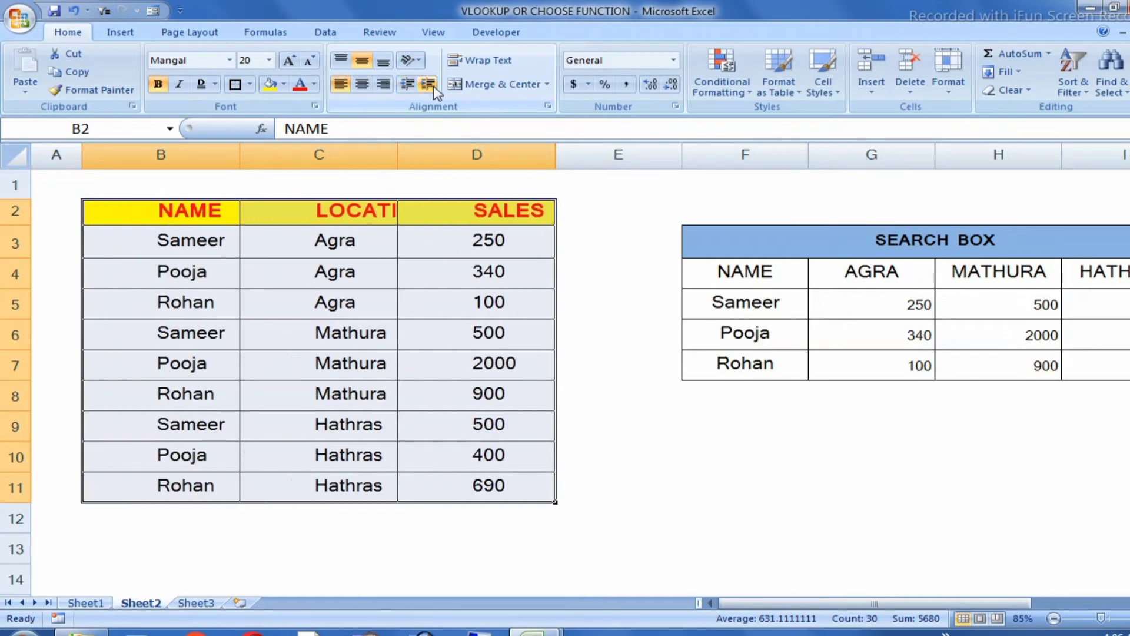
{"action": "left_click", "coordinate": [415, 88]}
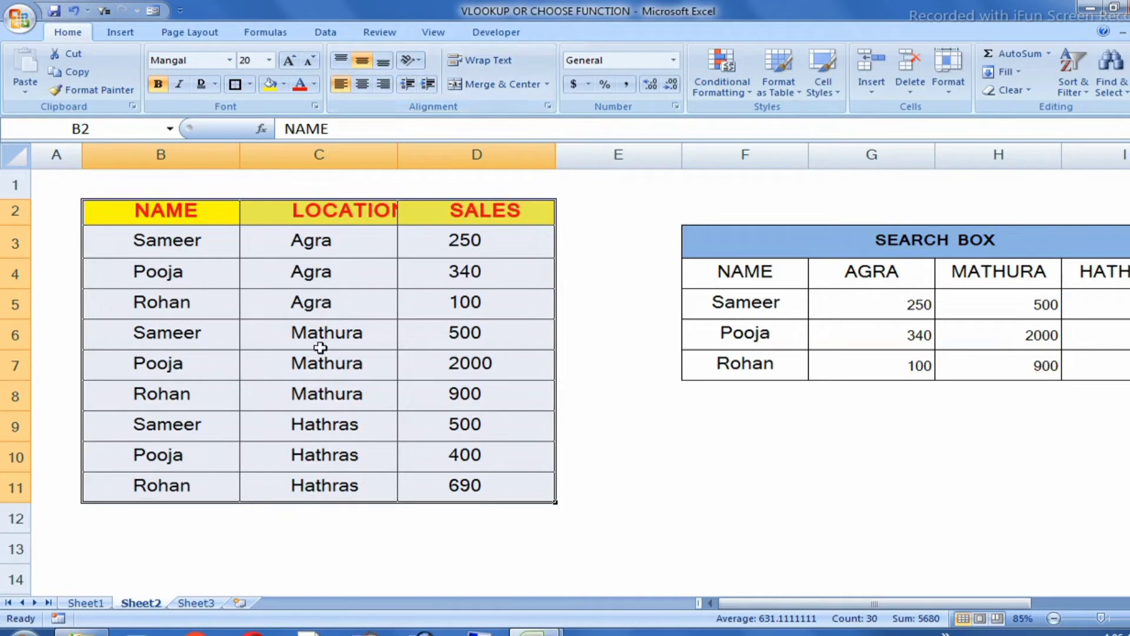
Turn on Wrap Text for cell B8.
{"action": "left_click", "coordinate": [201, 390]}
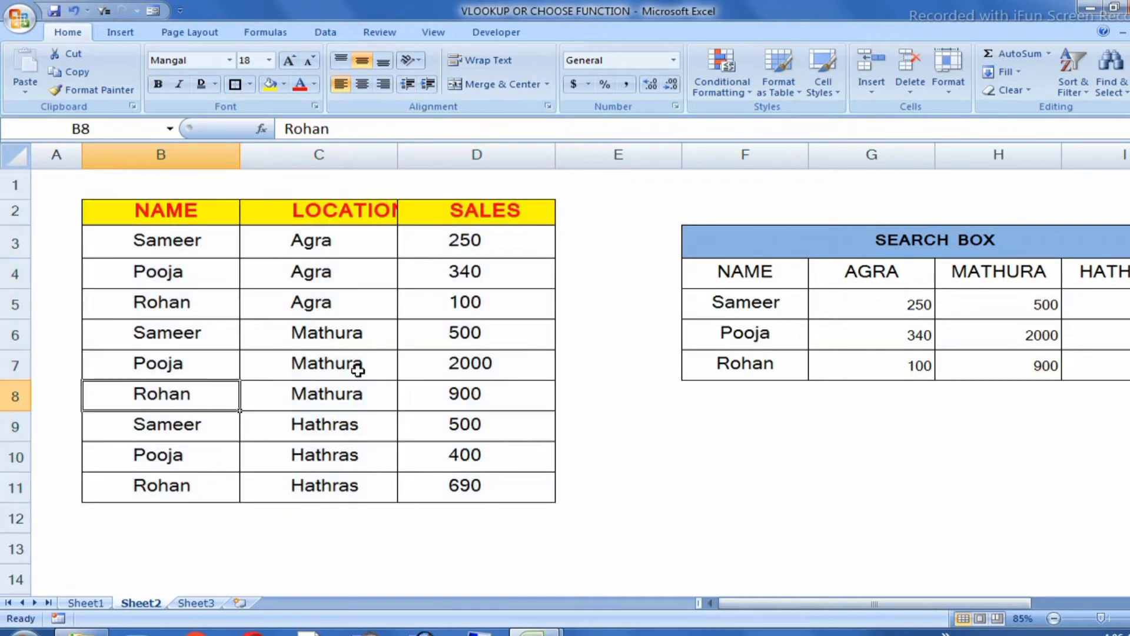
{"action": "left_click", "coordinate": [489, 60]}
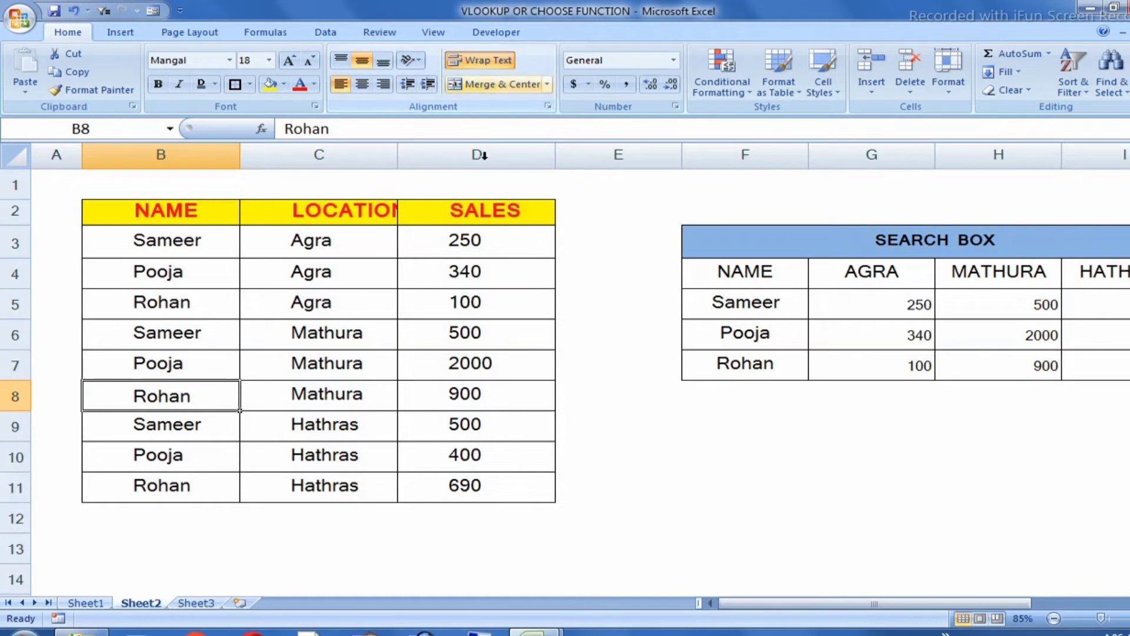
{"action": "left_click", "coordinate": [377, 341]}
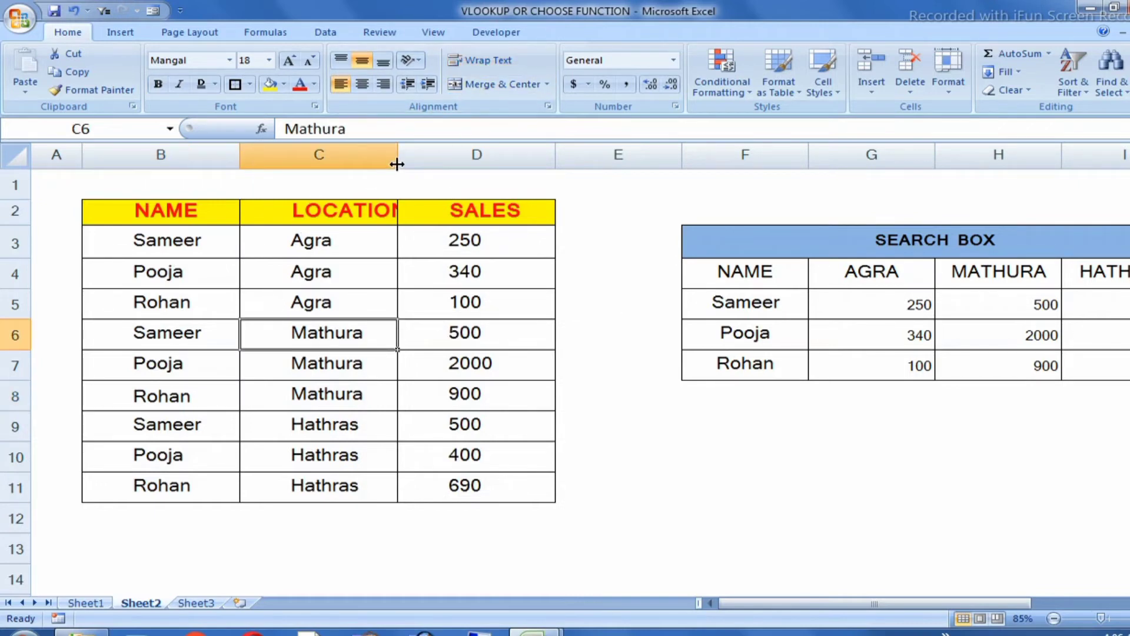
Select the SEARCH BOX label in J3 and turn on Wrap Text.
{"action": "left_click_drag", "start_coordinate": [397, 164], "coordinate": [435, 164]}
{"action": "left_click_drag", "start_coordinate": [859, 604], "coordinate": [969, 583]}
{"action": "left_click", "coordinate": [511, 252]}
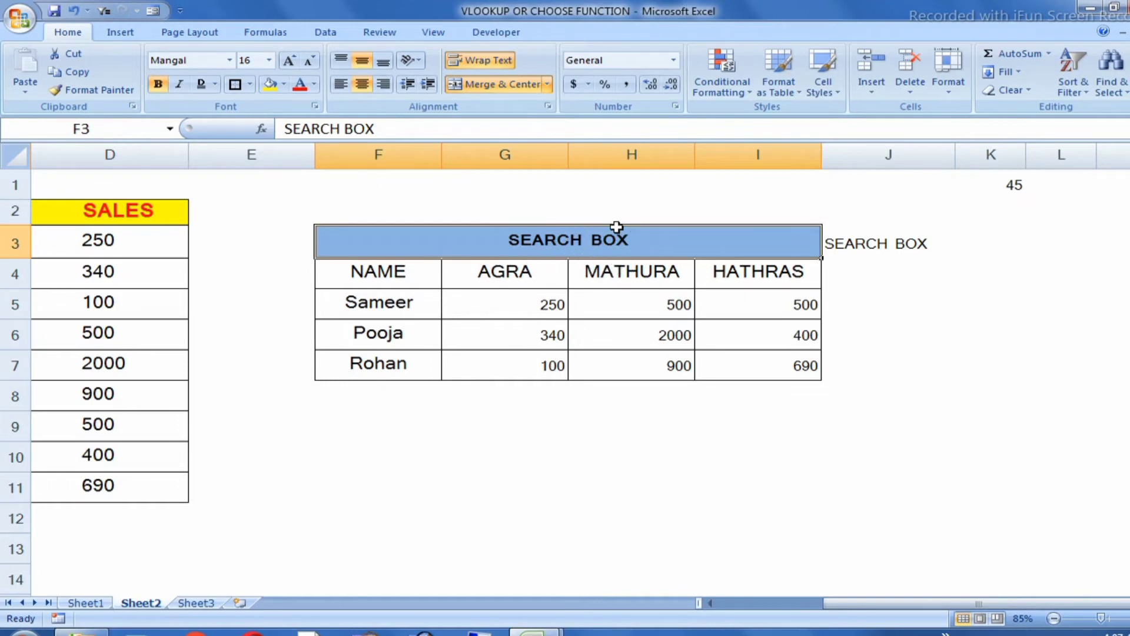
{"action": "left_click", "coordinate": [871, 256]}
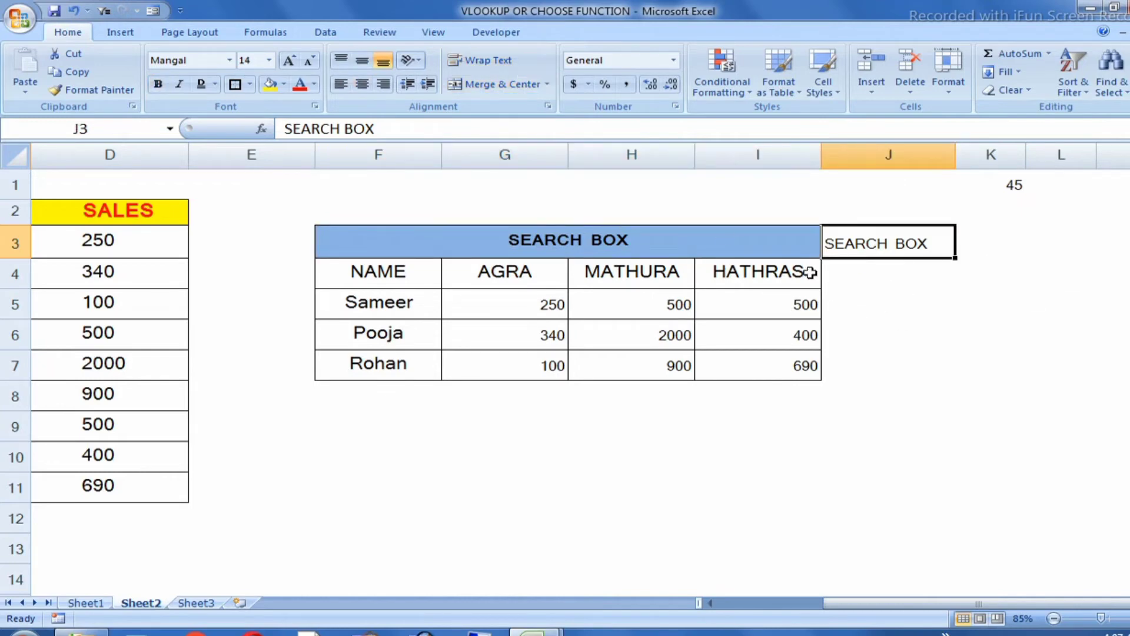
{"action": "left_click_drag", "start_coordinate": [955, 154], "coordinate": [1056, 155]}
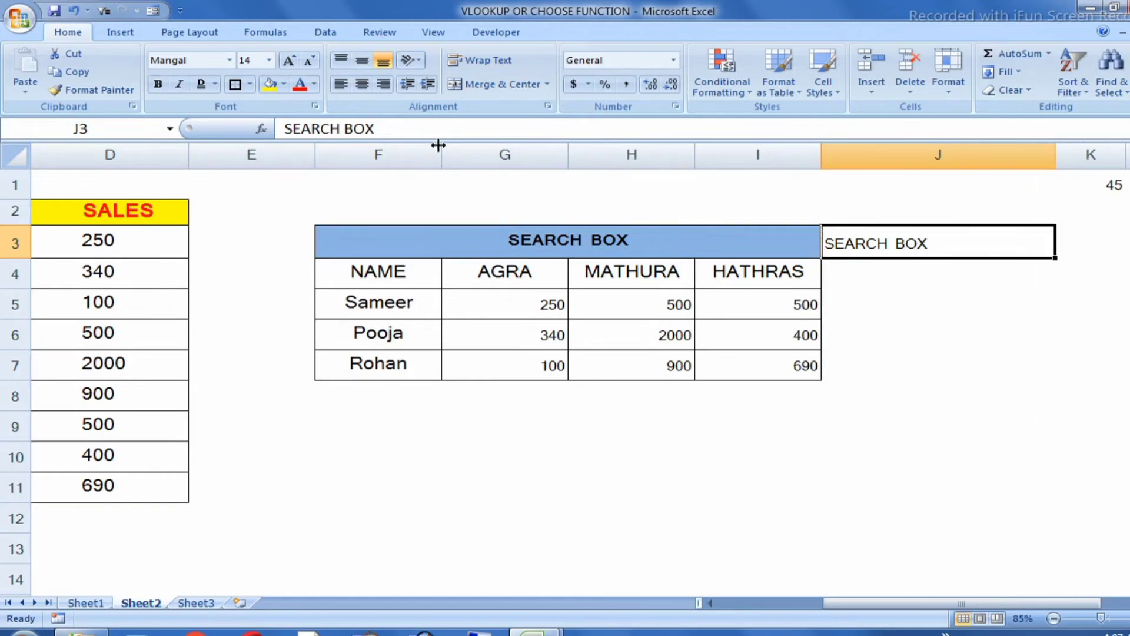
{"action": "left_click", "coordinate": [485, 66]}
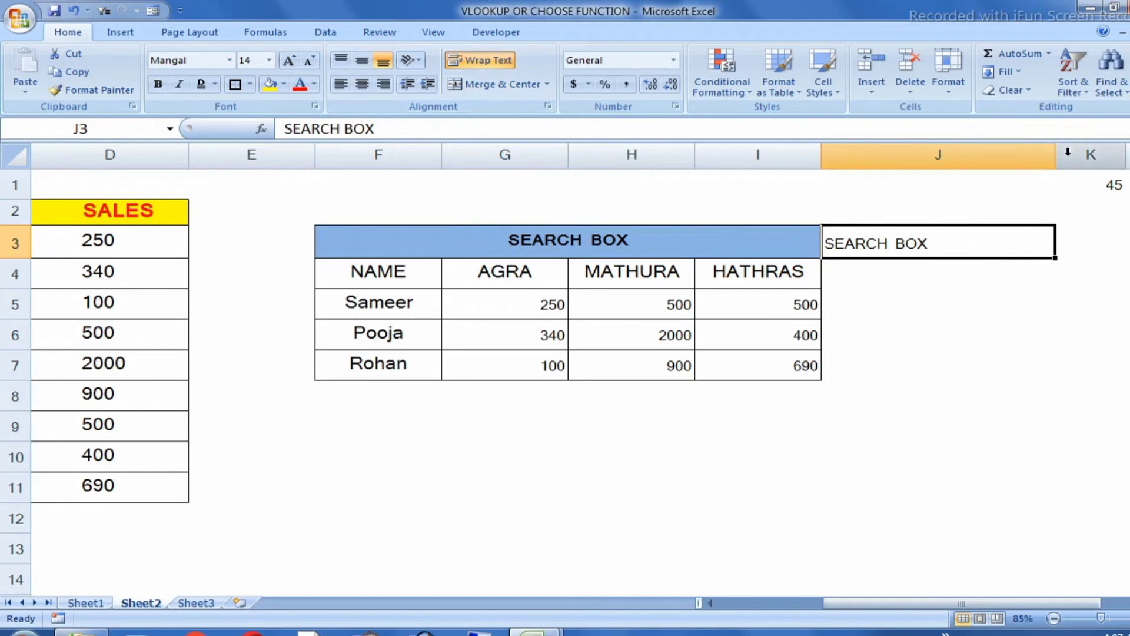
Narrow column J, make row 3 taller, and centre the J3 label.
{"action": "left_click_drag", "start_coordinate": [1055, 155], "coordinate": [928, 189]}
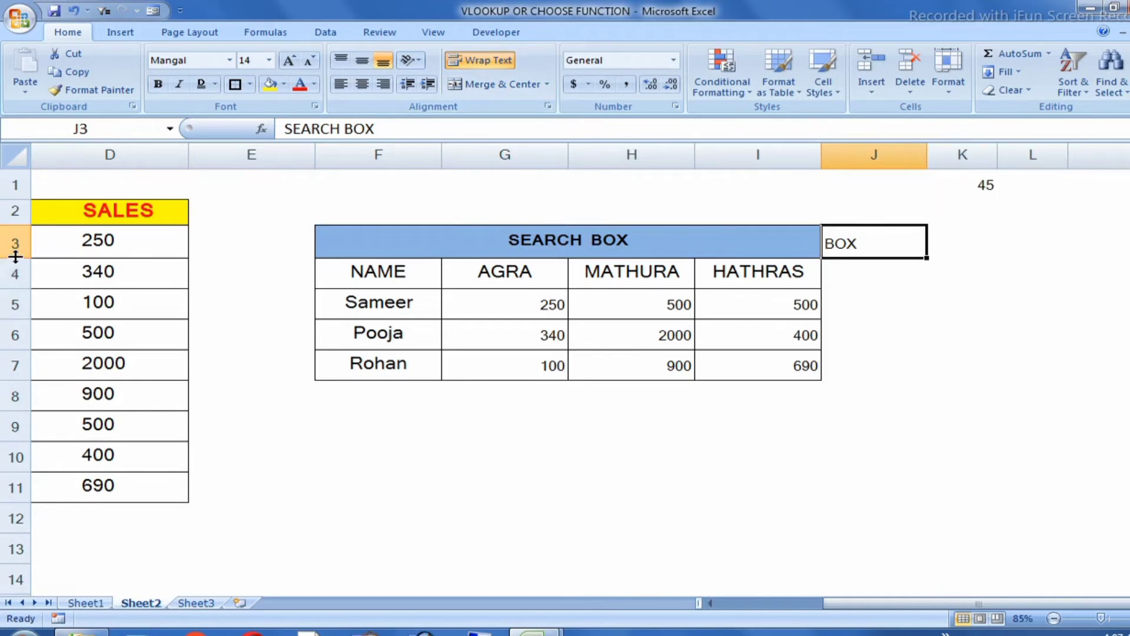
{"action": "left_click_drag", "start_coordinate": [11, 252], "coordinate": [12, 305]}
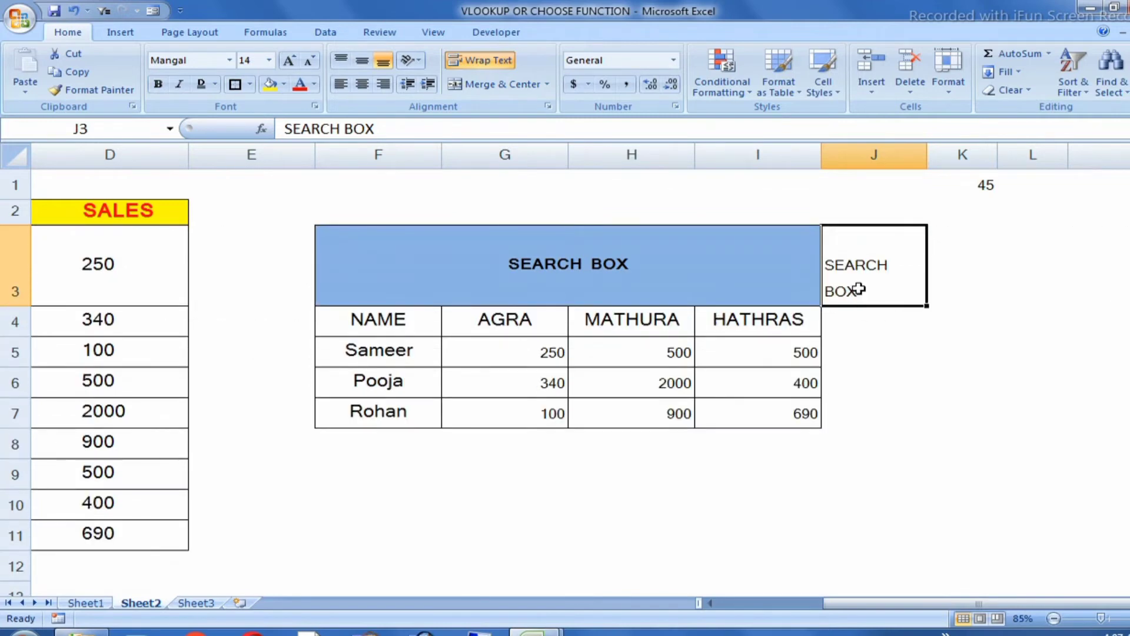
{"action": "left_click", "coordinate": [870, 361]}
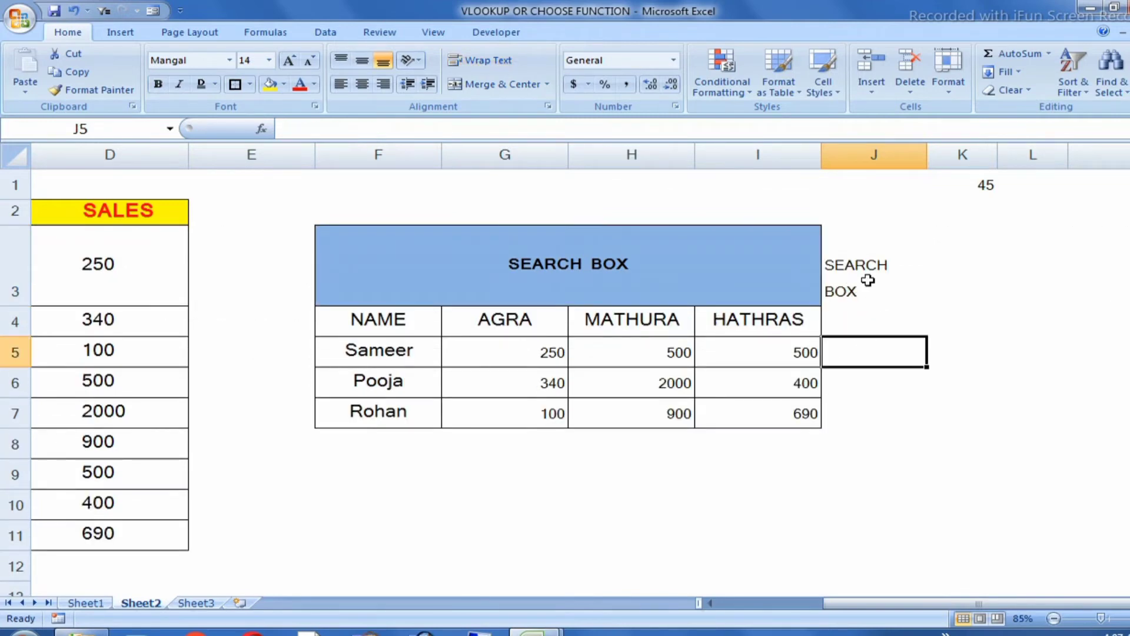
{"action": "left_click", "coordinate": [868, 284]}
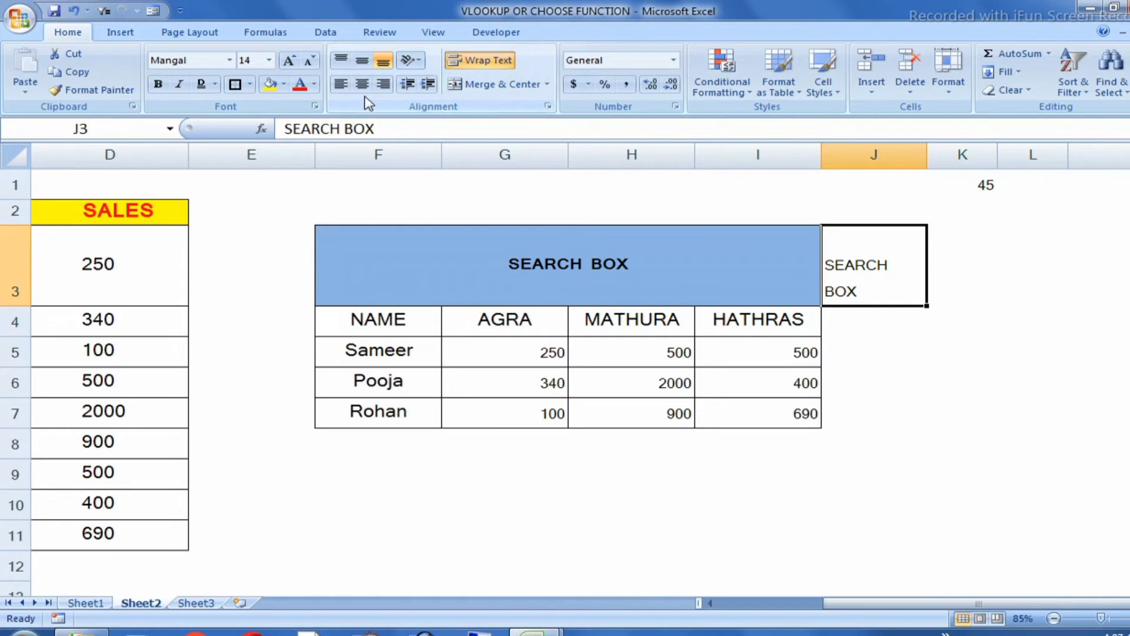
{"action": "left_click", "coordinate": [362, 83]}
{"action": "left_click", "coordinate": [965, 354]}
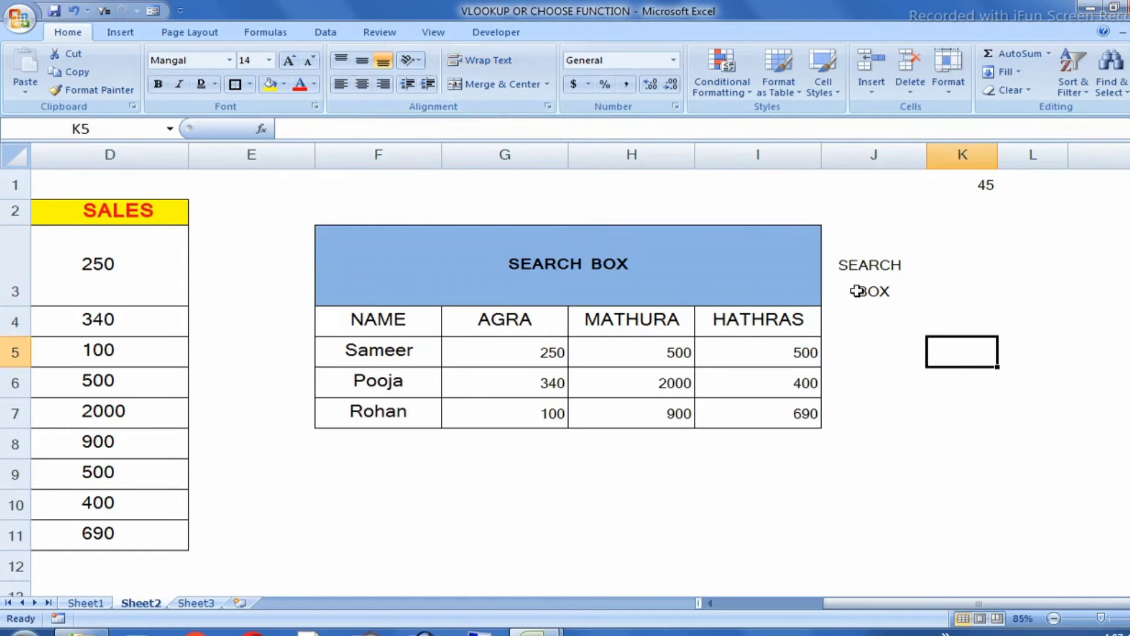
{"action": "left_click", "coordinate": [857, 291]}
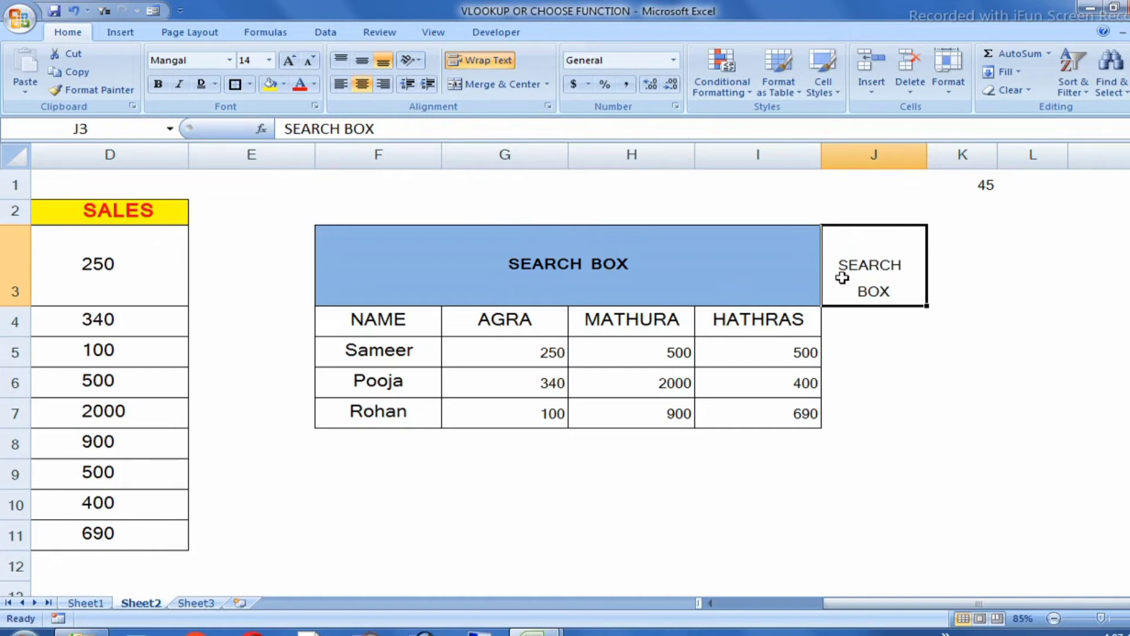
Widen column J, then narrow it so the two-line SEARCH BOX label fits.
{"action": "left_click_drag", "start_coordinate": [927, 155], "coordinate": [995, 154]}
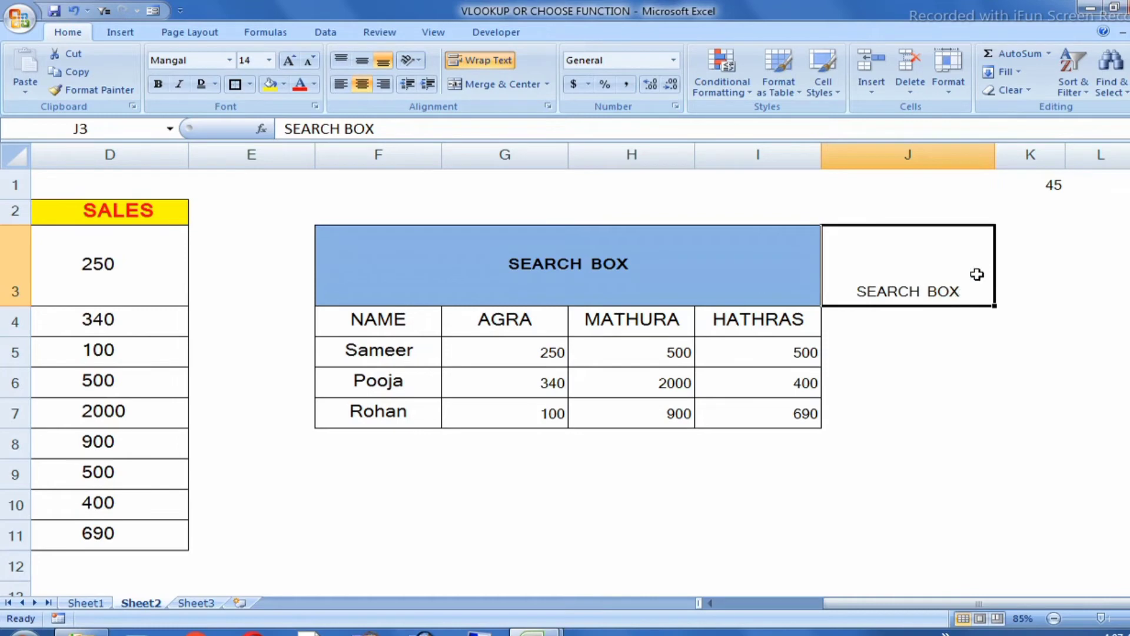
{"action": "left_click_drag", "start_coordinate": [991, 154], "coordinate": [912, 156]}
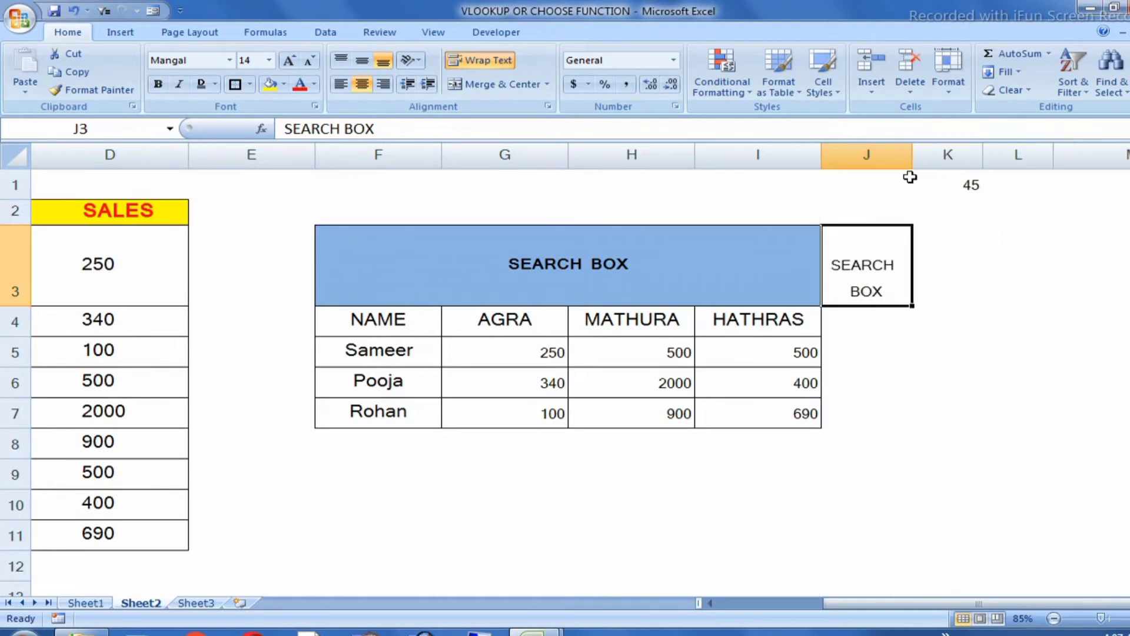
{"action": "left_click", "coordinate": [933, 254]}
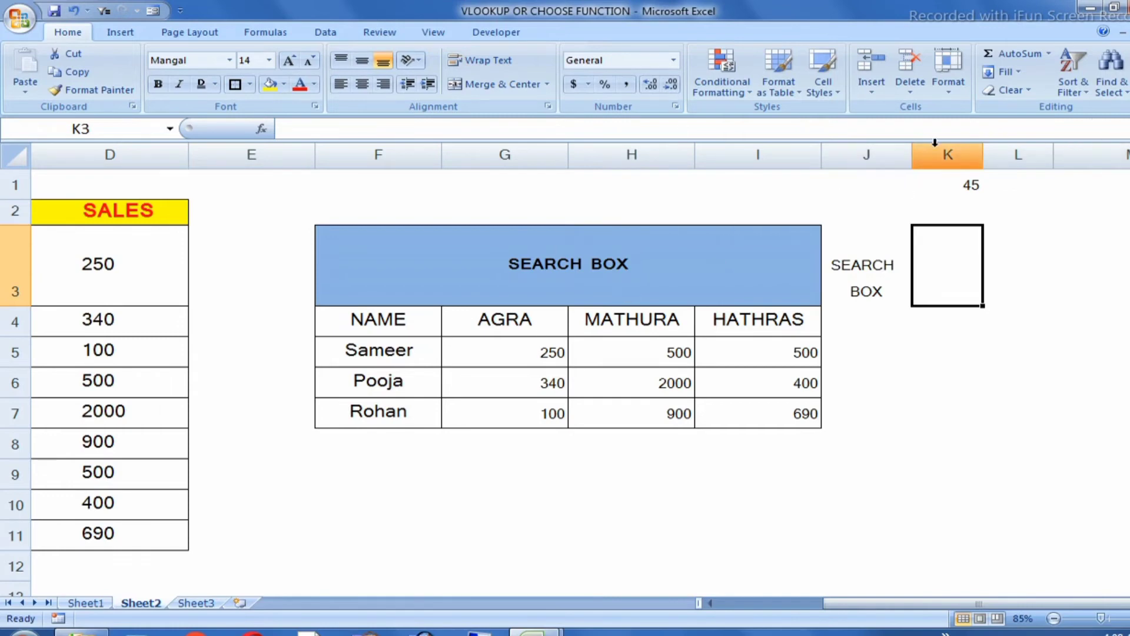
Widen column K and enter SEARCH BOX in cell K3.
{"action": "left_click_drag", "start_coordinate": [983, 154], "coordinate": [1127, 154]}
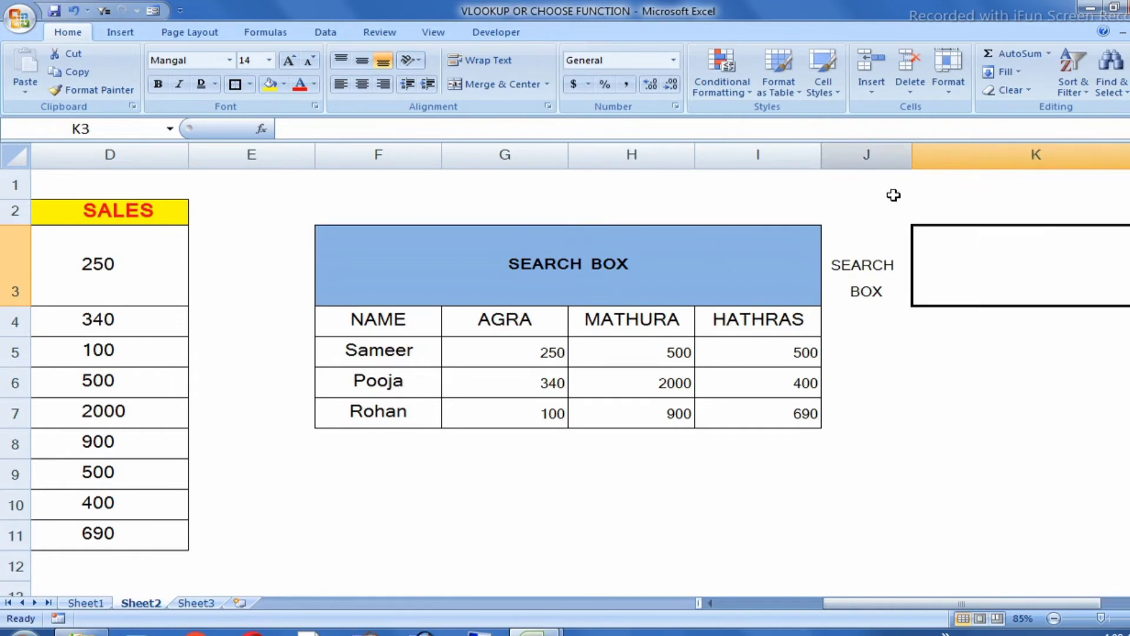
{"action": "left_click_drag", "start_coordinate": [831, 603], "coordinate": [864, 603]}
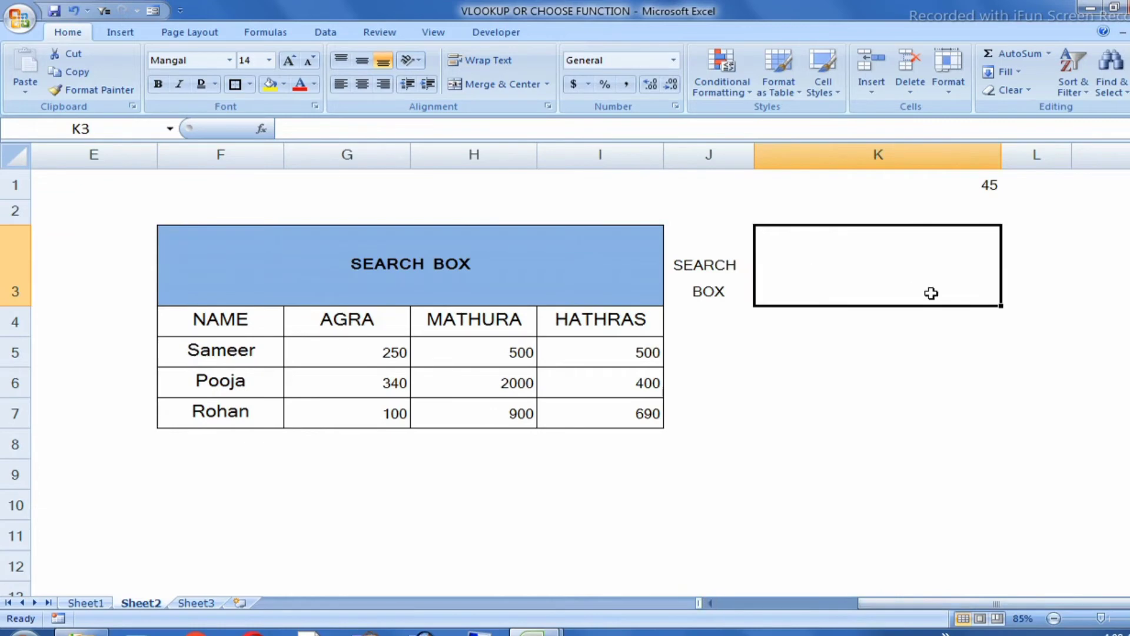
{"action": "left_click", "coordinate": [863, 399]}
{"action": "left_click", "coordinate": [847, 274]}
{"action": "type", "text": "S"}
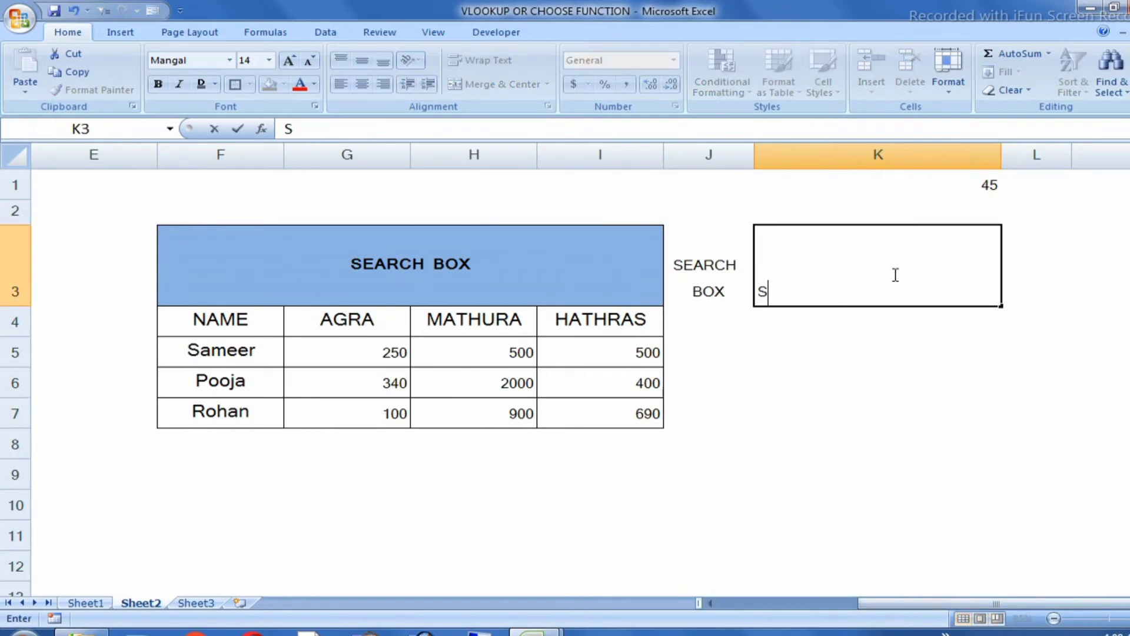
{"action": "type", "text": "EARCH B"}
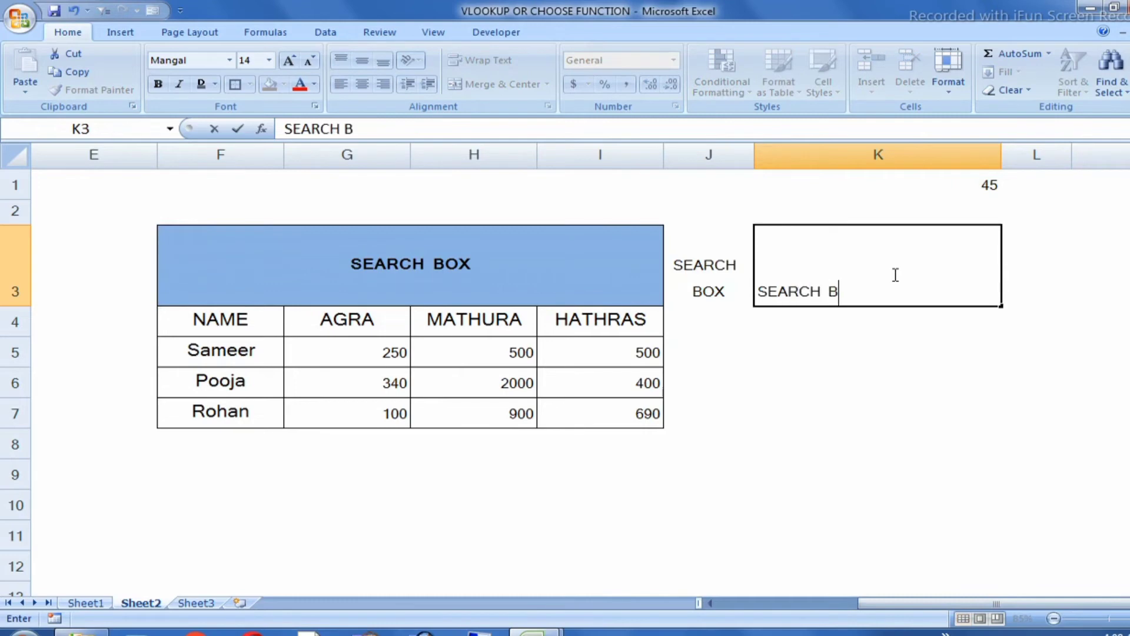
{"action": "type", "text": "OX"}
{"action": "key", "text": "Return"}
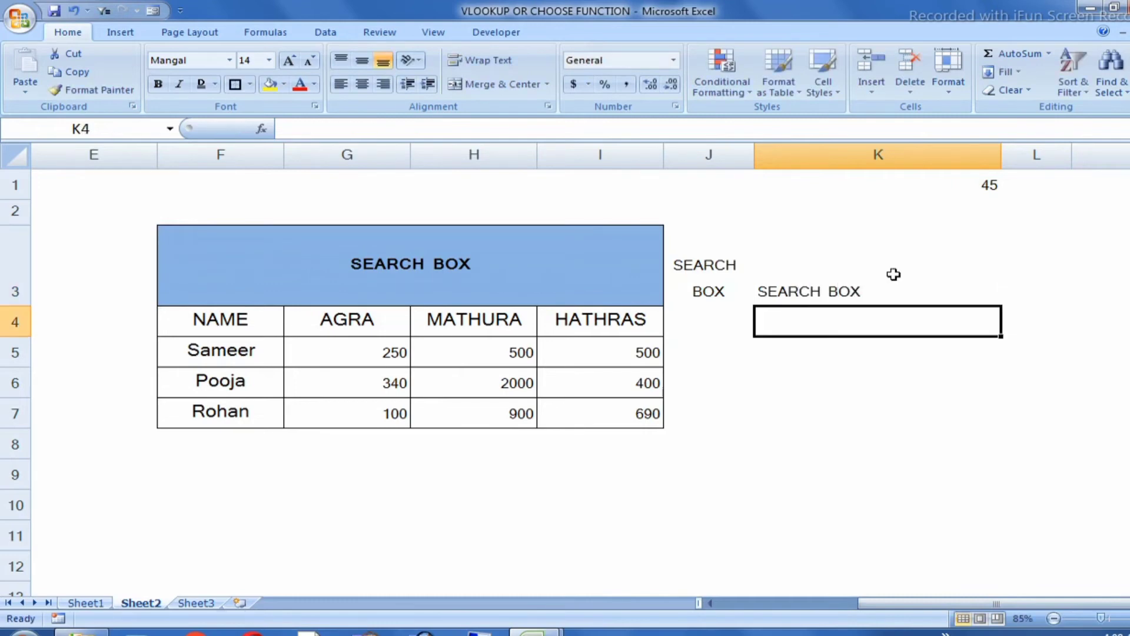
Edit K3 so SEARCH BOX breaks onto two lines with Alt+Enter.
{"action": "double_click", "coordinate": [812, 292]}
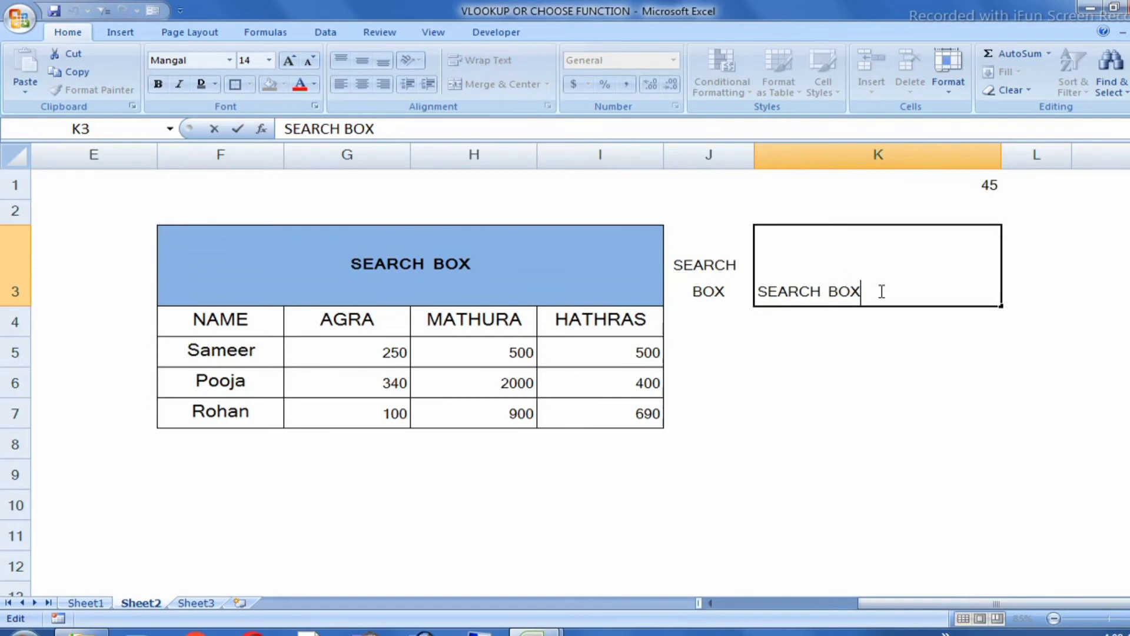
{"action": "key", "text": "BackSpace"}
{"action": "key", "text": "BackSpace"}
{"action": "key", "text": "BackSpace"}
{"action": "key", "text": "BackSpace"}
{"action": "key", "text": "BackSpace"}
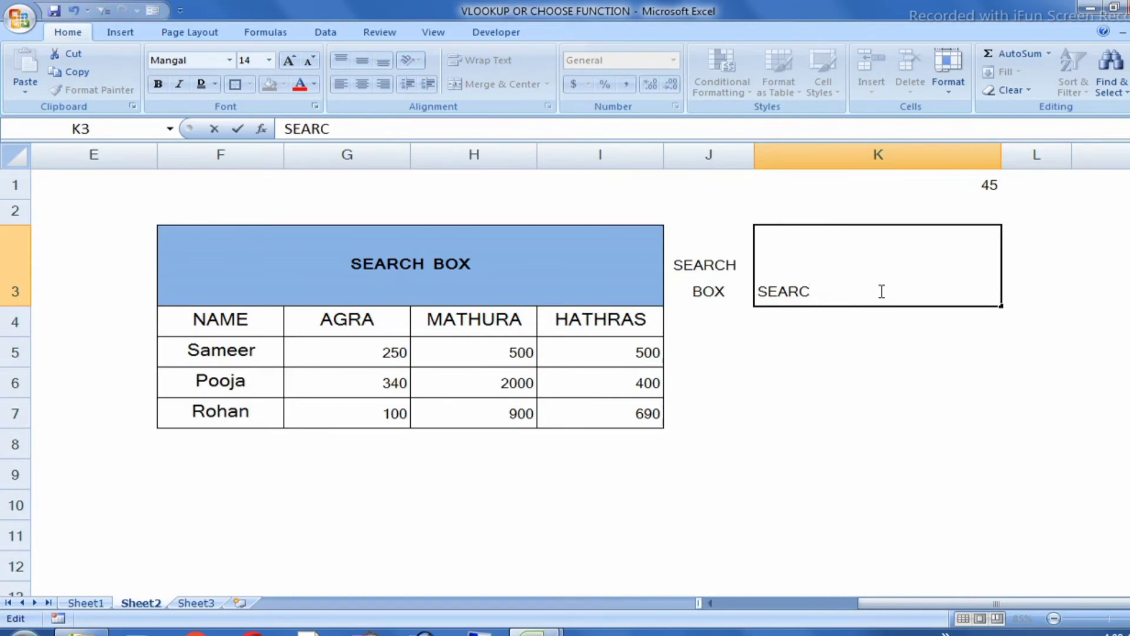
{"action": "type", "text": "H"}
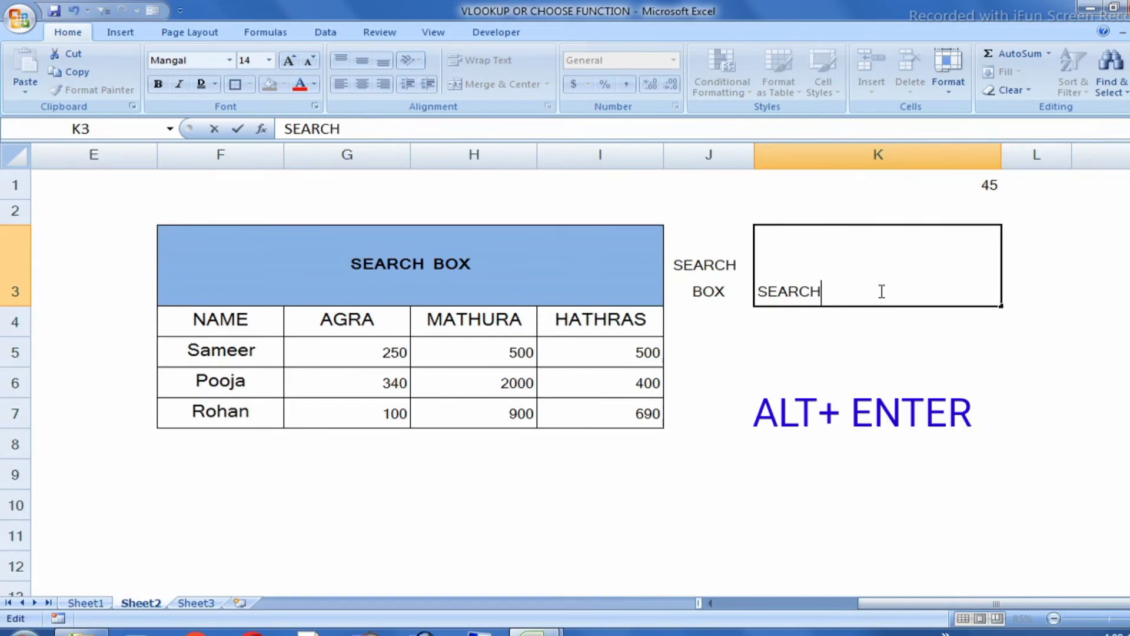
{"action": "key", "text": "alt"}
{"action": "key", "text": "alt+Return"}
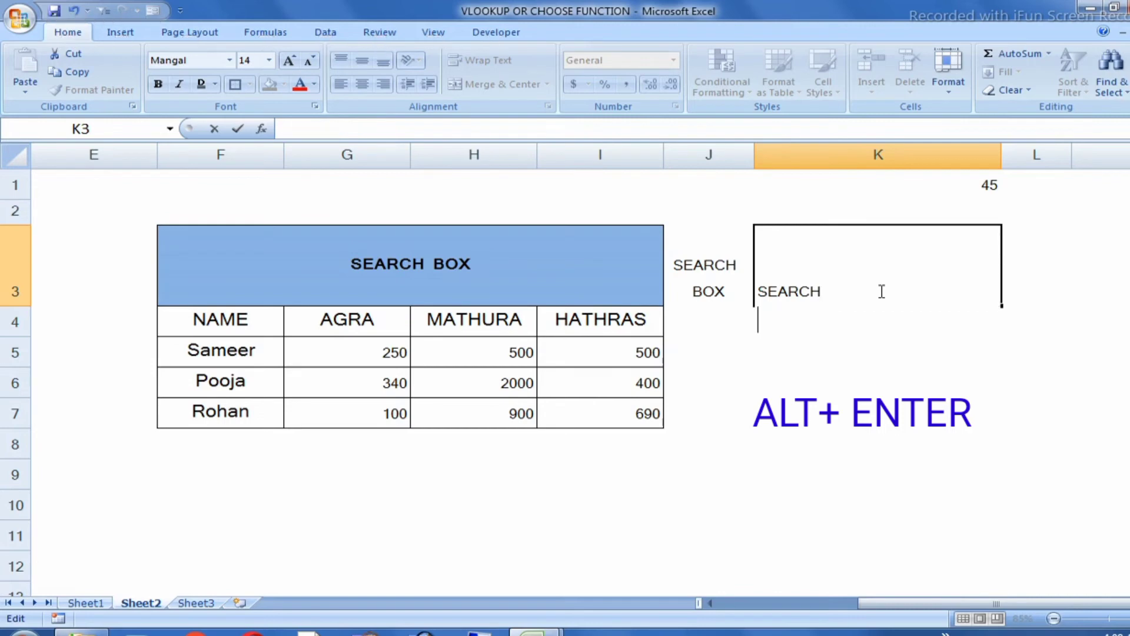
{"action": "type", "text": "BOX"}
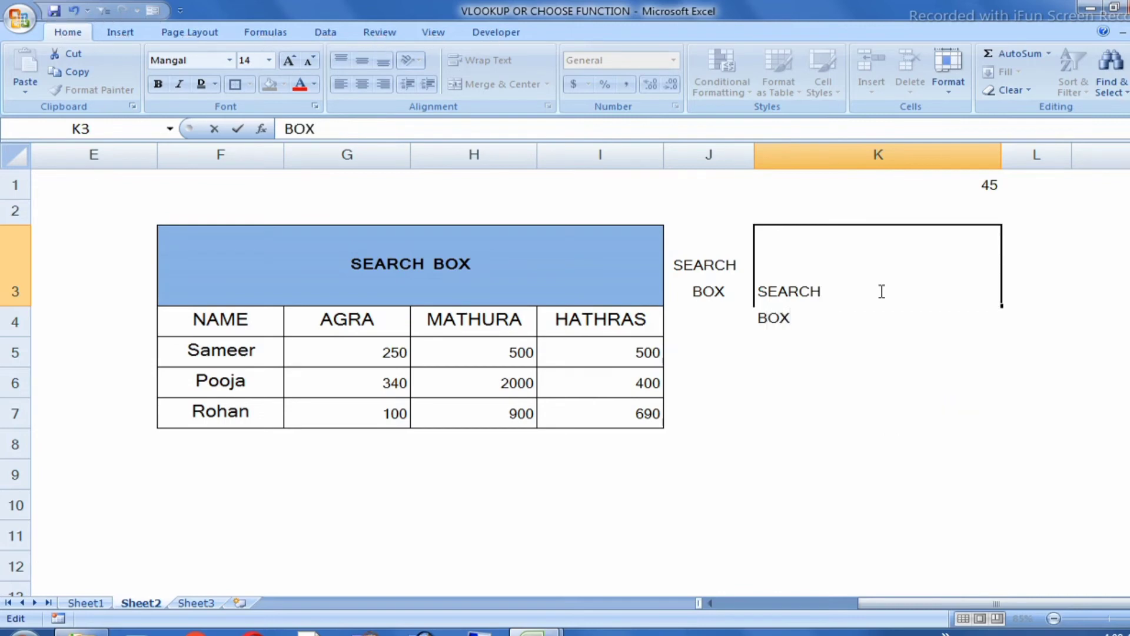
{"action": "key", "text": "Return"}
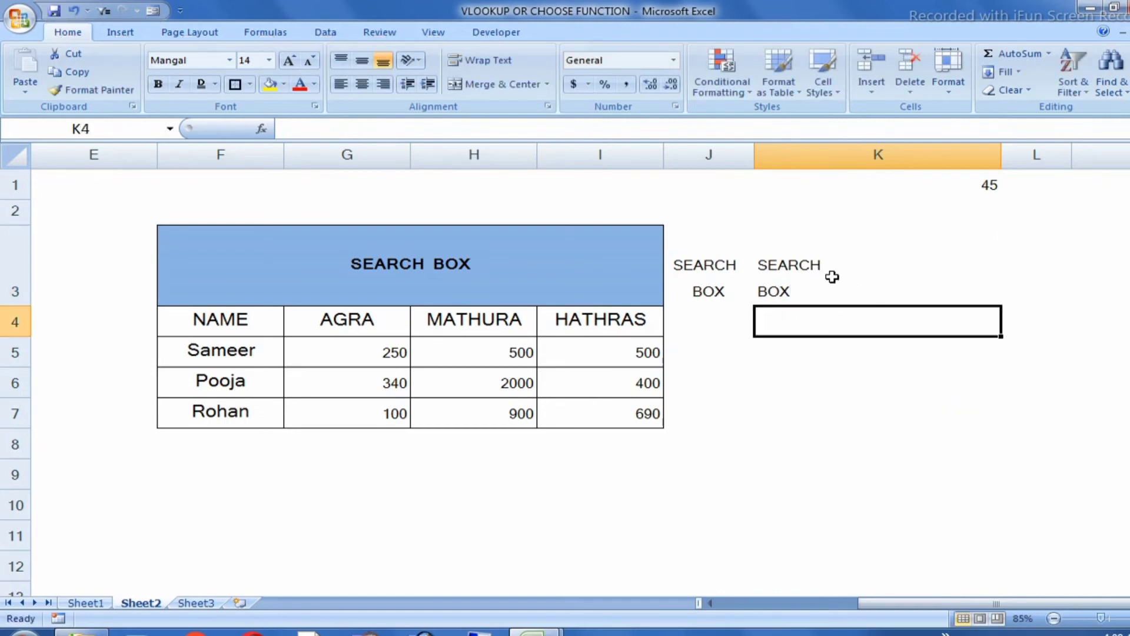
Centre the two-line label in K3 and make column K slightly wider.
{"action": "left_click", "coordinate": [830, 277]}
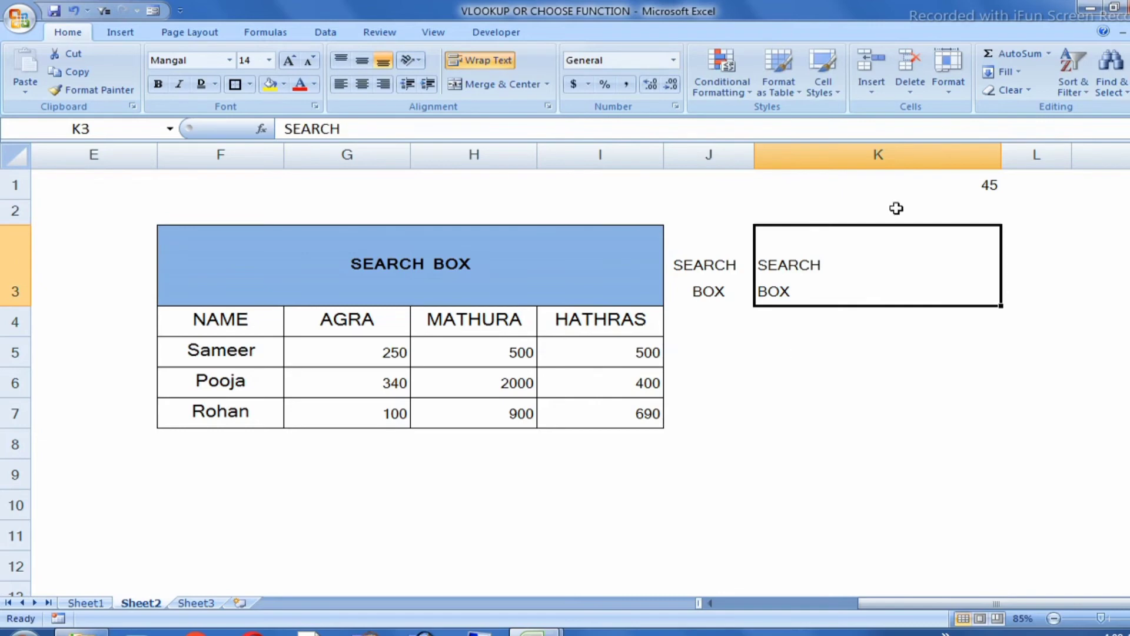
{"action": "left_click", "coordinate": [362, 84]}
{"action": "left_click", "coordinate": [896, 357]}
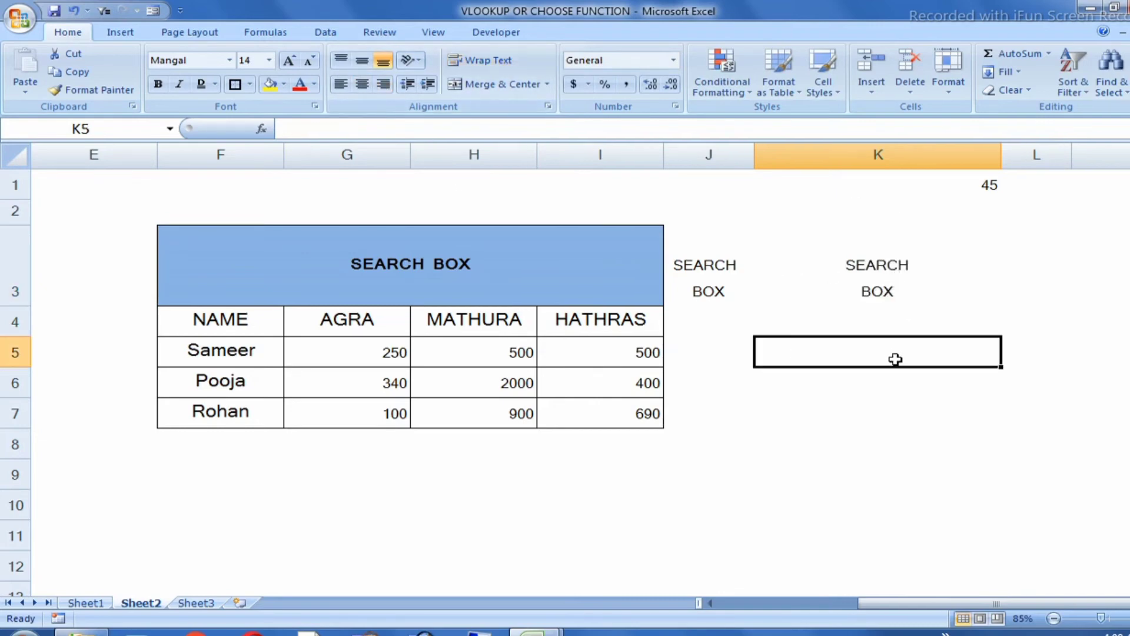
{"action": "mouse_move", "coordinate": [1002, 153]}
{"action": "left_mouse_down"}
{"action": "mouse_move", "coordinate": [874, 185]}
{"action": "mouse_move", "coordinate": [1064, 165]}
{"action": "left_mouse_up"}
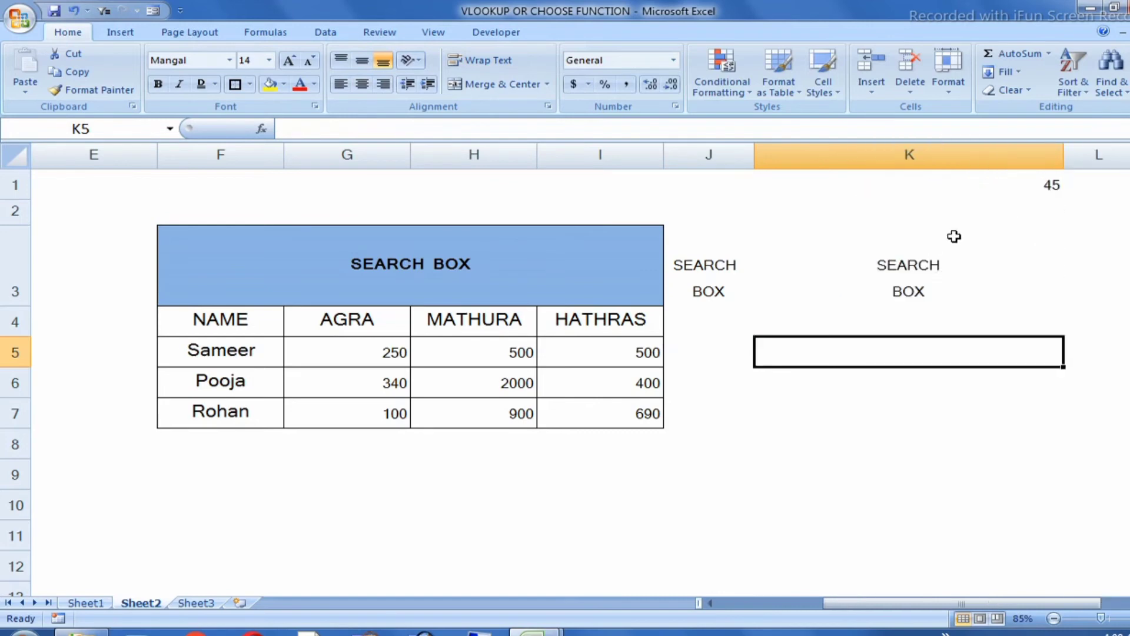
{"action": "left_click", "coordinate": [912, 263]}
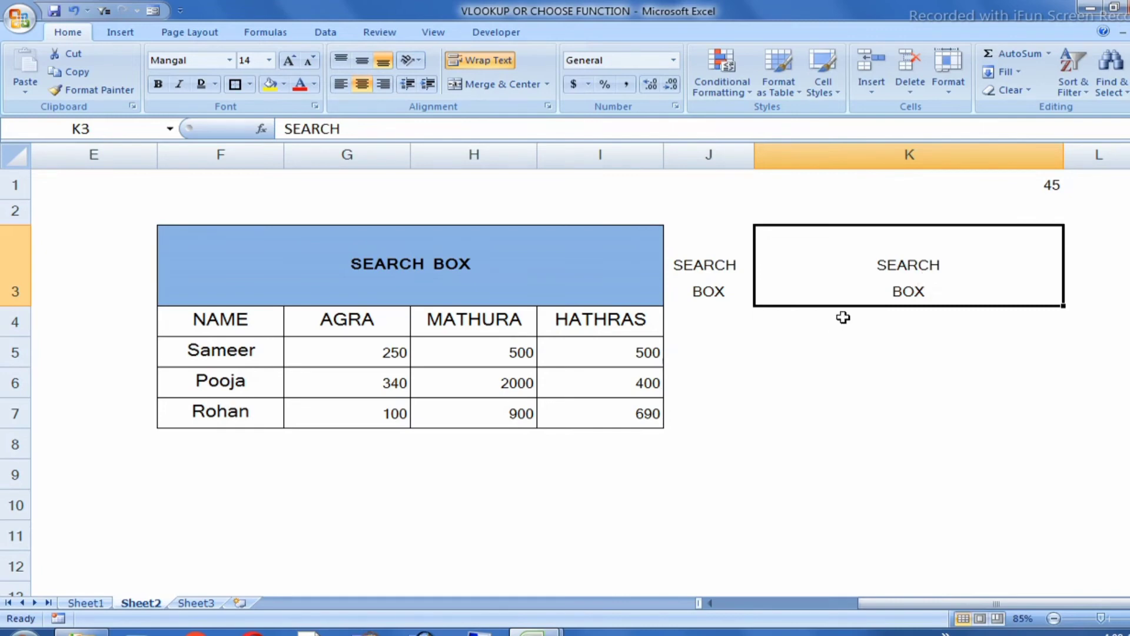
{"action": "left_click", "coordinate": [873, 384]}
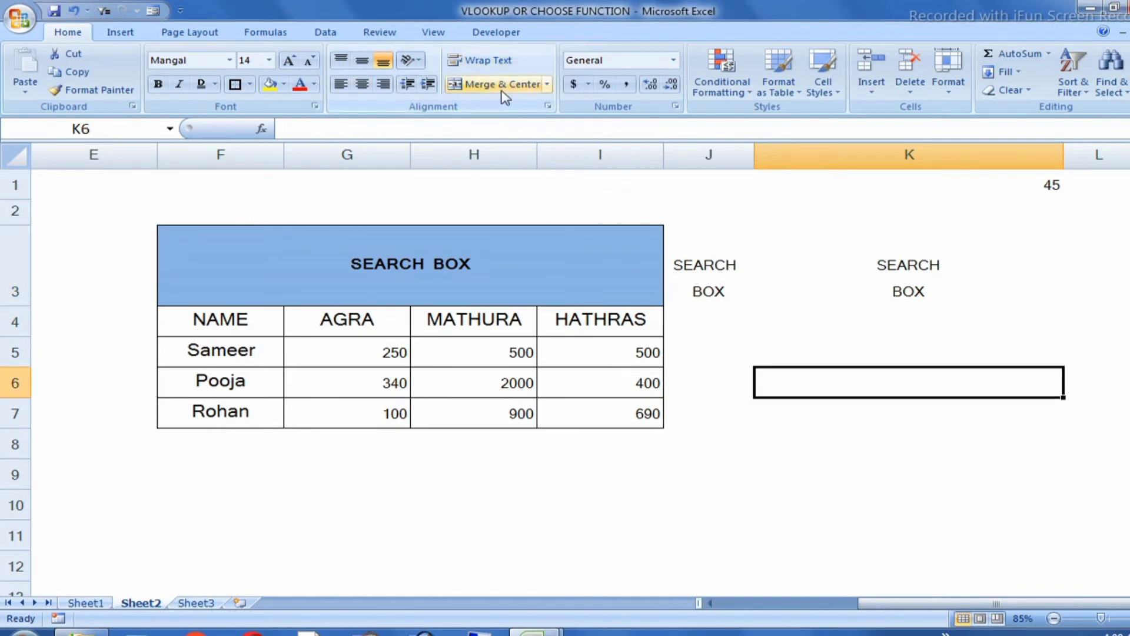
Undo the last change, clear J3:K3, and enter AMIT in J3.
{"action": "key", "text": "ctrl+z"}
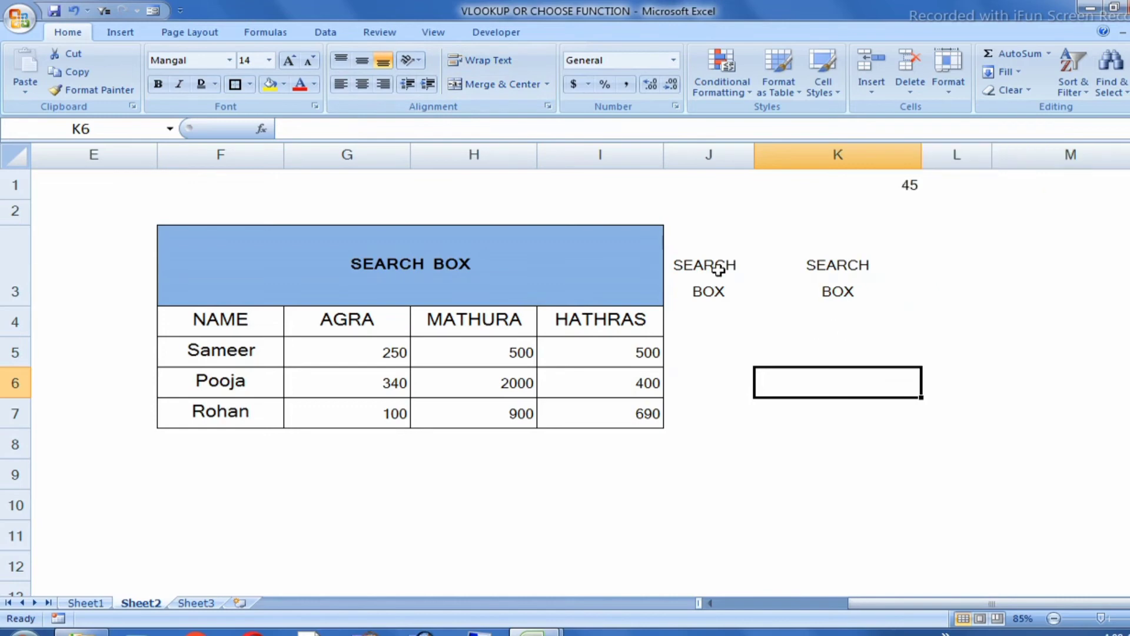
{"action": "left_click_drag", "start_coordinate": [709, 267], "coordinate": [842, 268]}
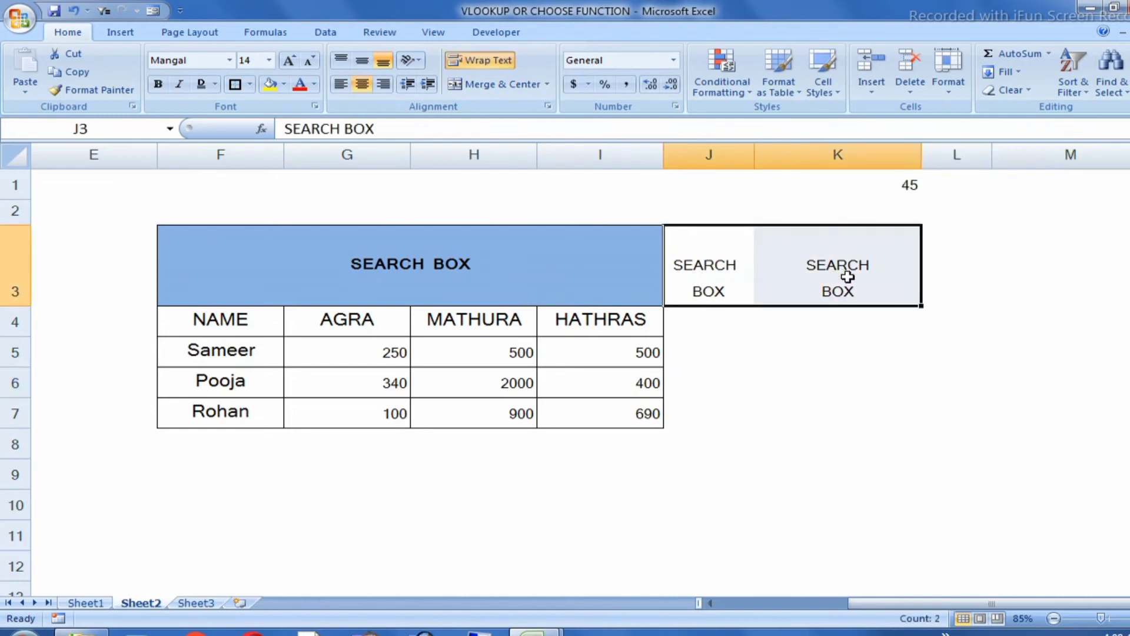
{"action": "key", "text": "Delete"}
{"action": "left_click", "coordinate": [877, 383]}
{"action": "left_click", "coordinate": [742, 268]}
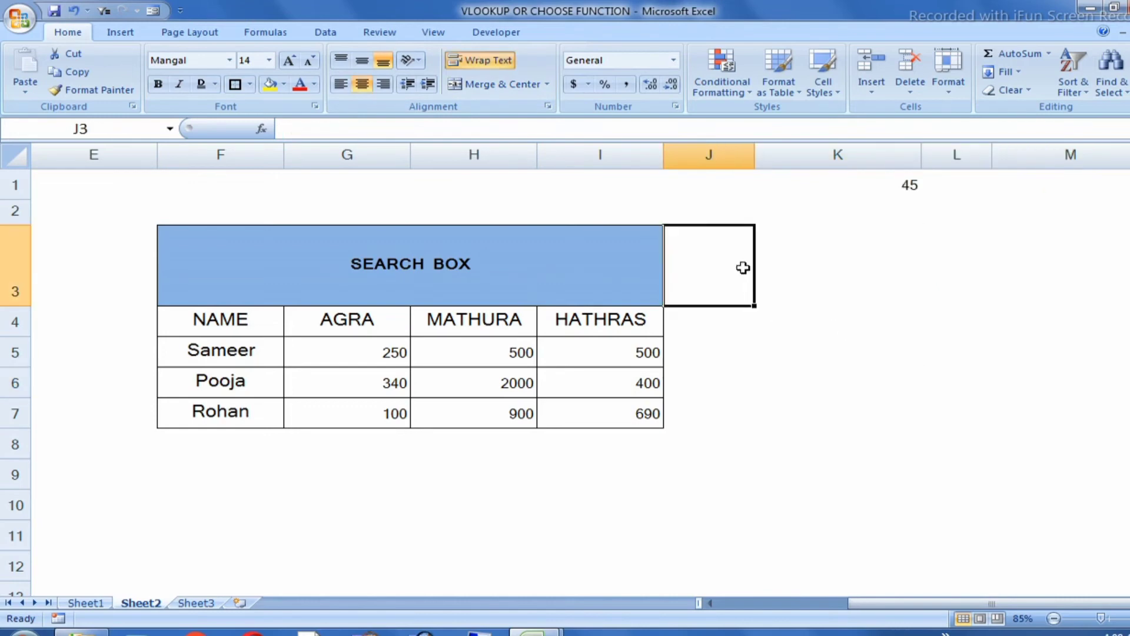
{"action": "type", "text": "O"}
{"action": "key", "text": "BackSpace"}
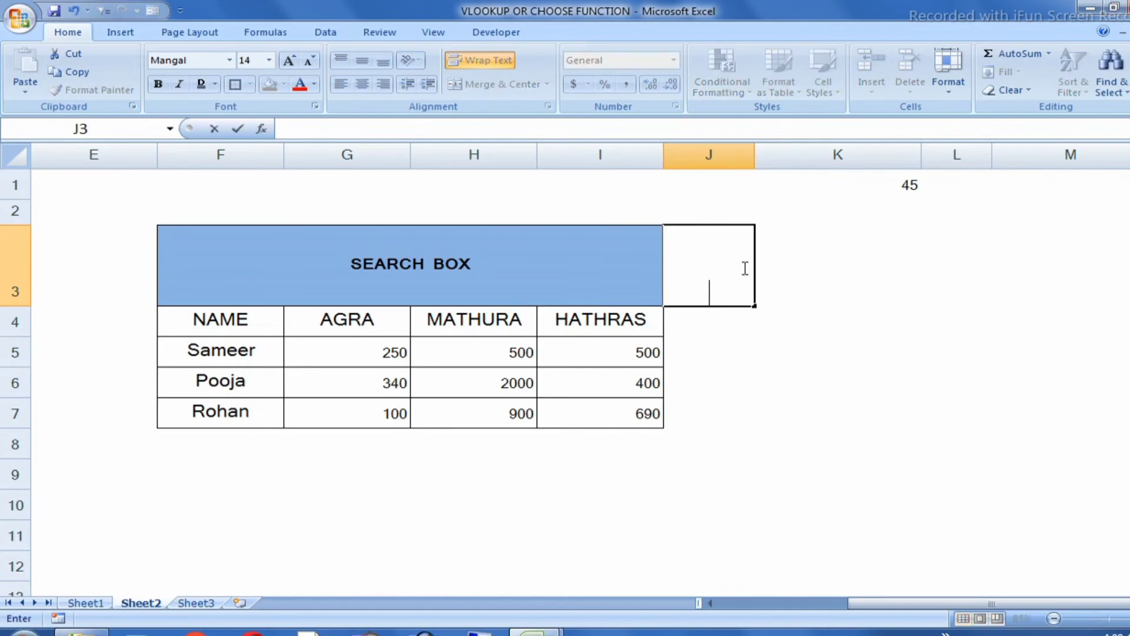
{"action": "type", "text": "AMIT"}
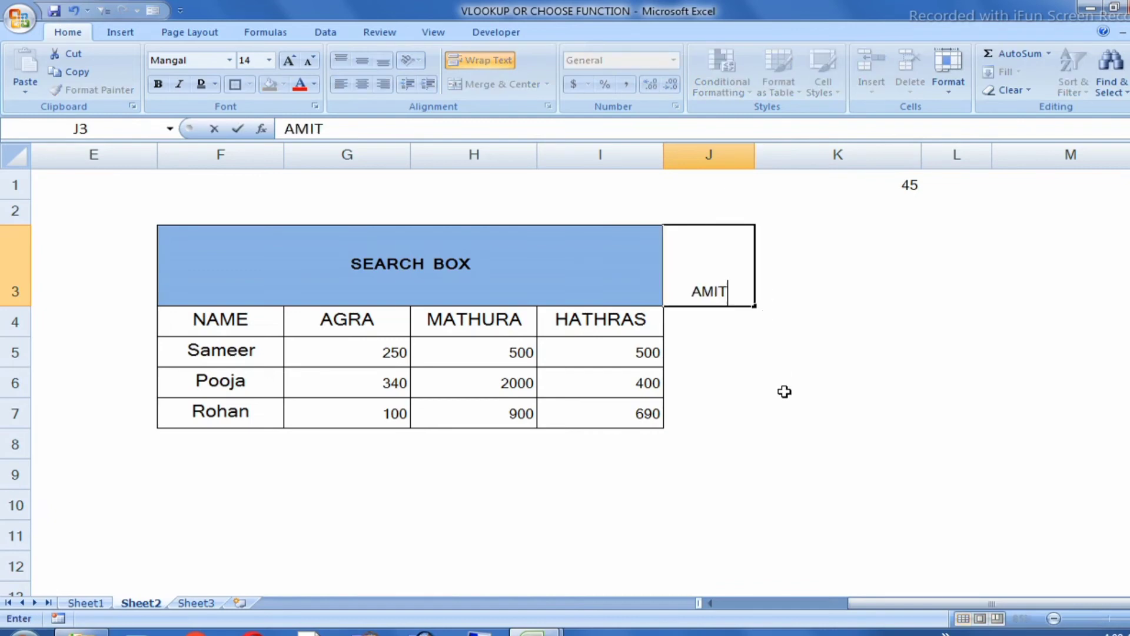
{"action": "key", "text": "Return"}
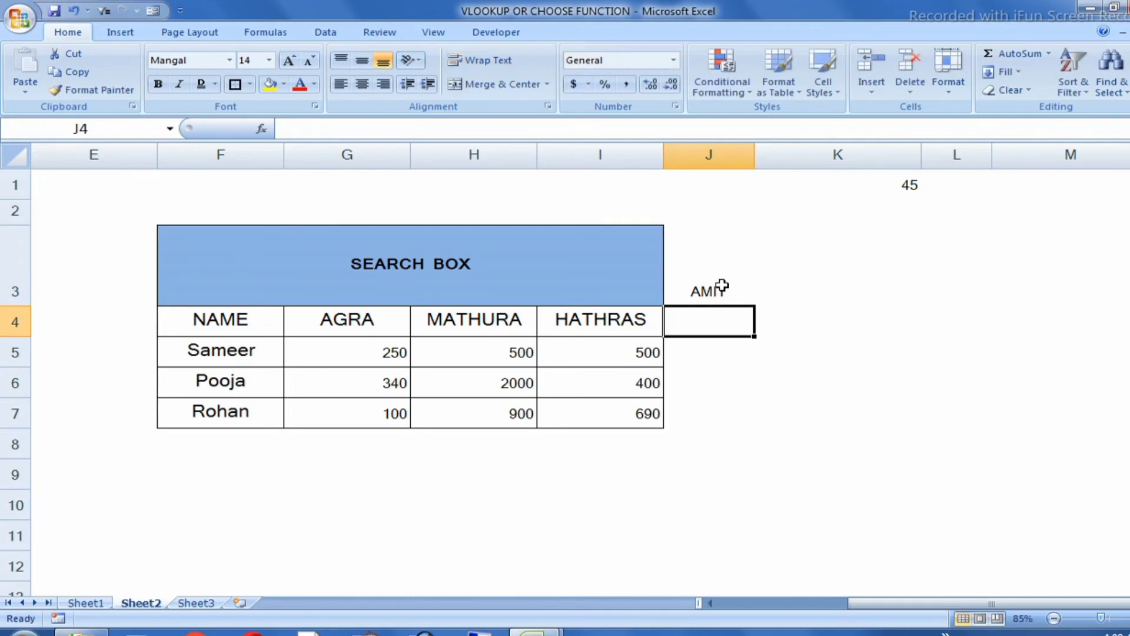
Check cells near the heading and columns F–I, then select J3:K3.
{"action": "left_click", "coordinate": [722, 285]}
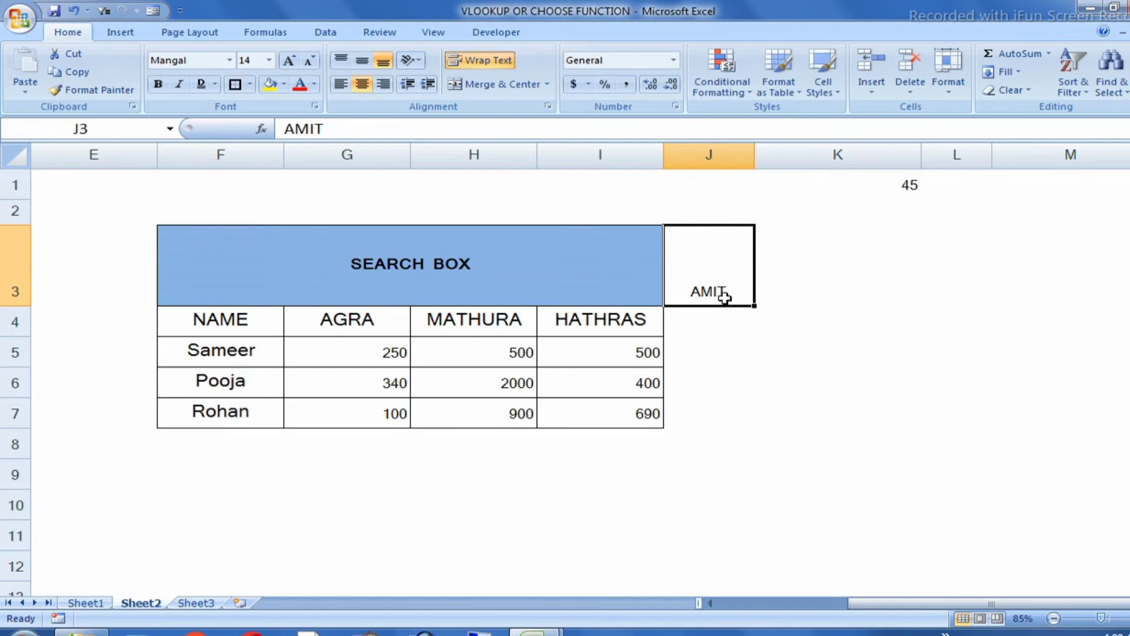
{"action": "left_click", "coordinate": [844, 272]}
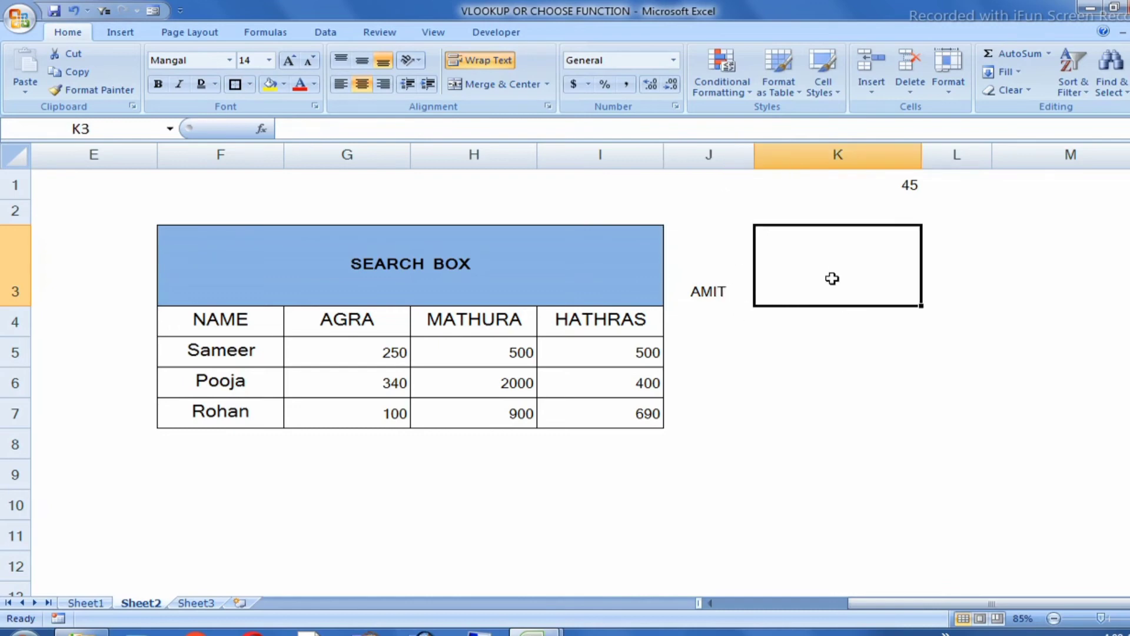
{"action": "left_click", "coordinate": [406, 272]}
{"action": "left_click", "coordinate": [197, 182]}
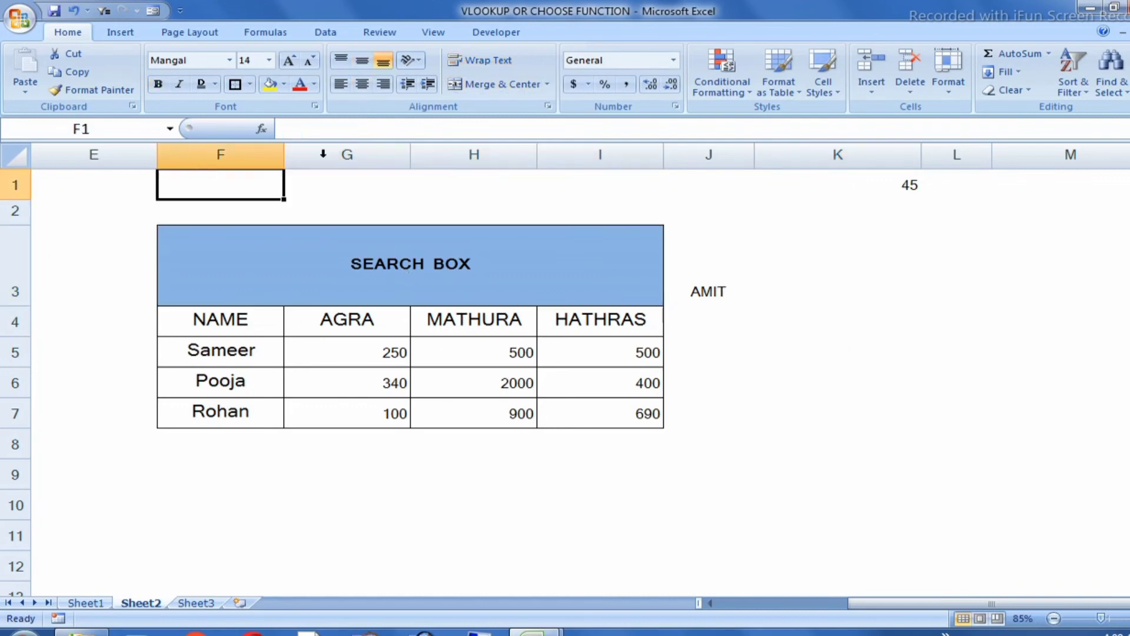
{"action": "left_click", "coordinate": [347, 155]}
{"action": "left_click", "coordinate": [455, 158]}
{"action": "left_click", "coordinate": [599, 154]}
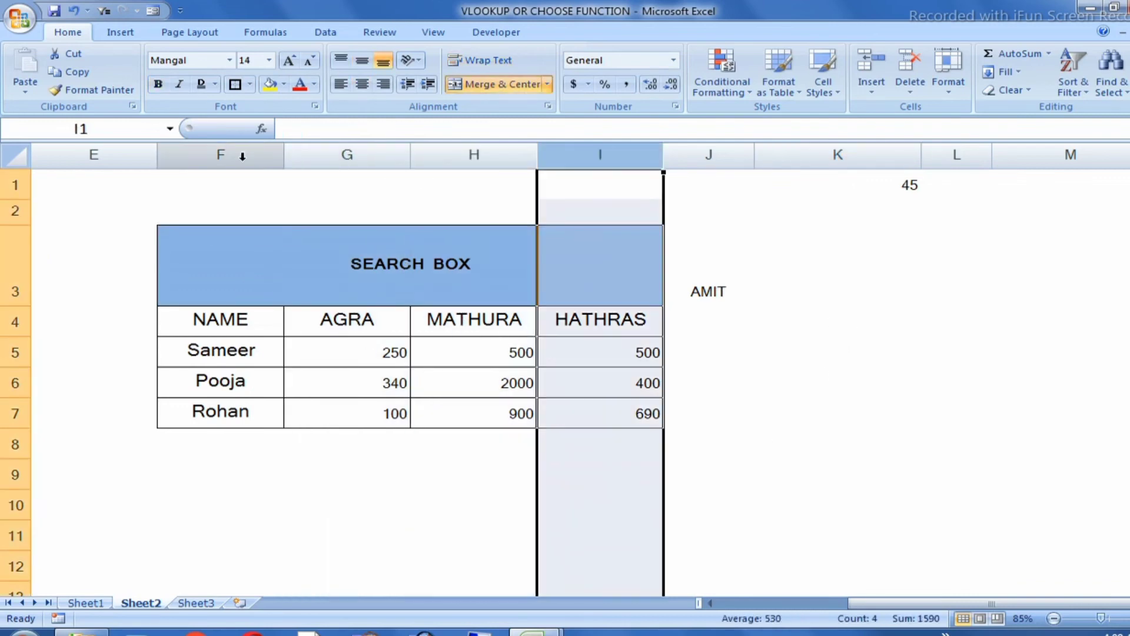
{"action": "left_click_drag", "start_coordinate": [222, 154], "coordinate": [657, 172]}
{"action": "left_click", "coordinate": [765, 321]}
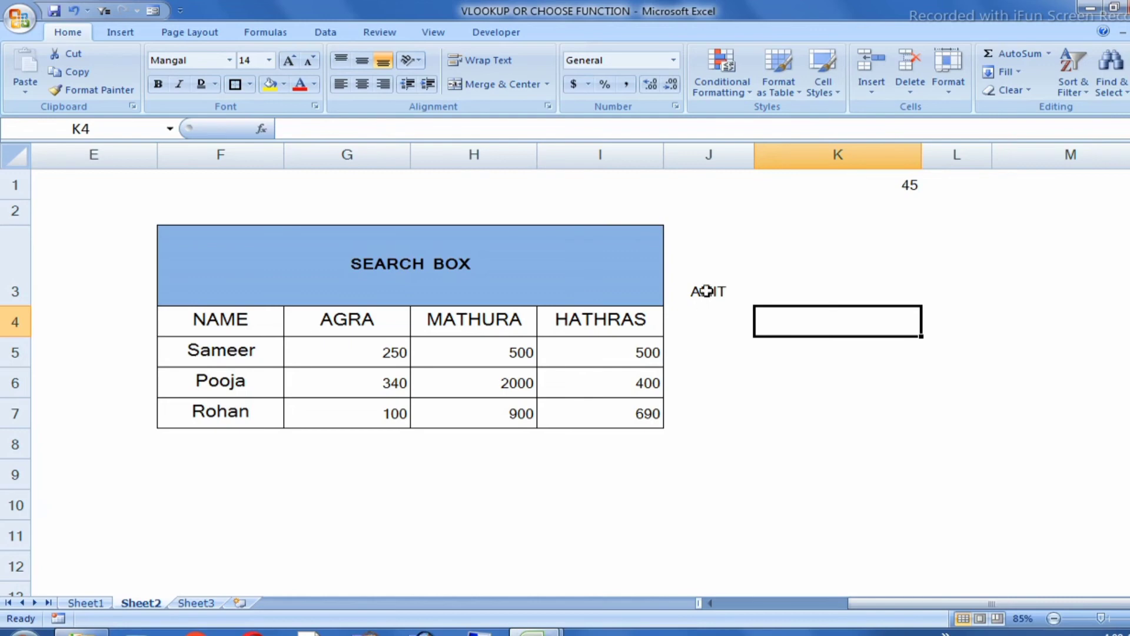
{"action": "left_click", "coordinate": [751, 299]}
{"action": "left_click_drag", "start_coordinate": [752, 298], "coordinate": [820, 302]}
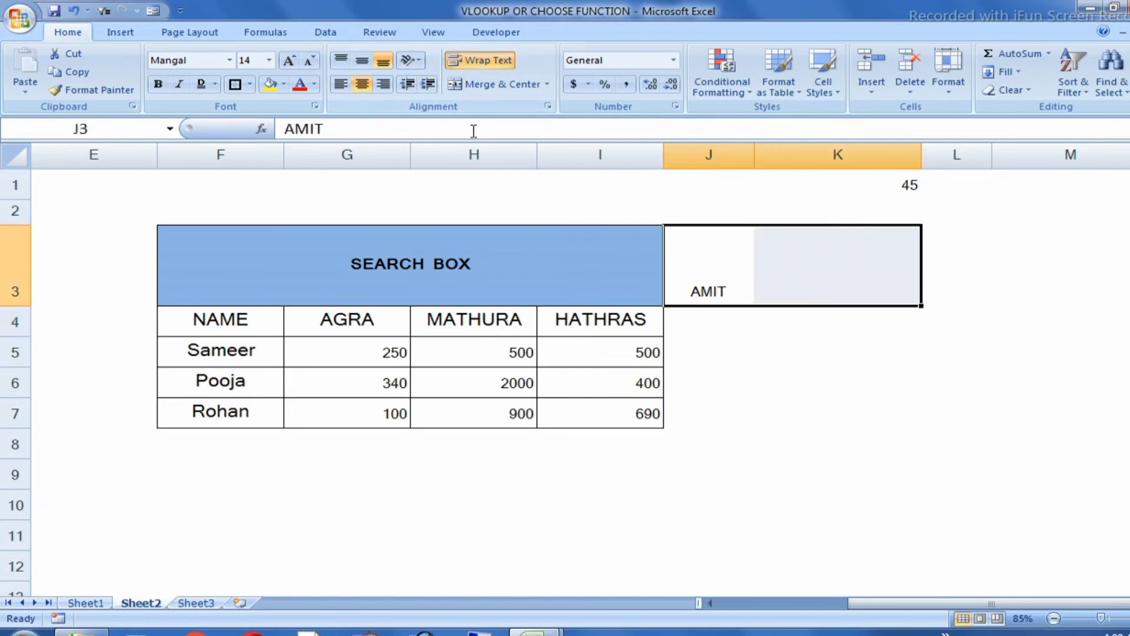
Merge and centre J3:K3, with AMIT middle-aligned vertically.
{"action": "left_click", "coordinate": [492, 88]}
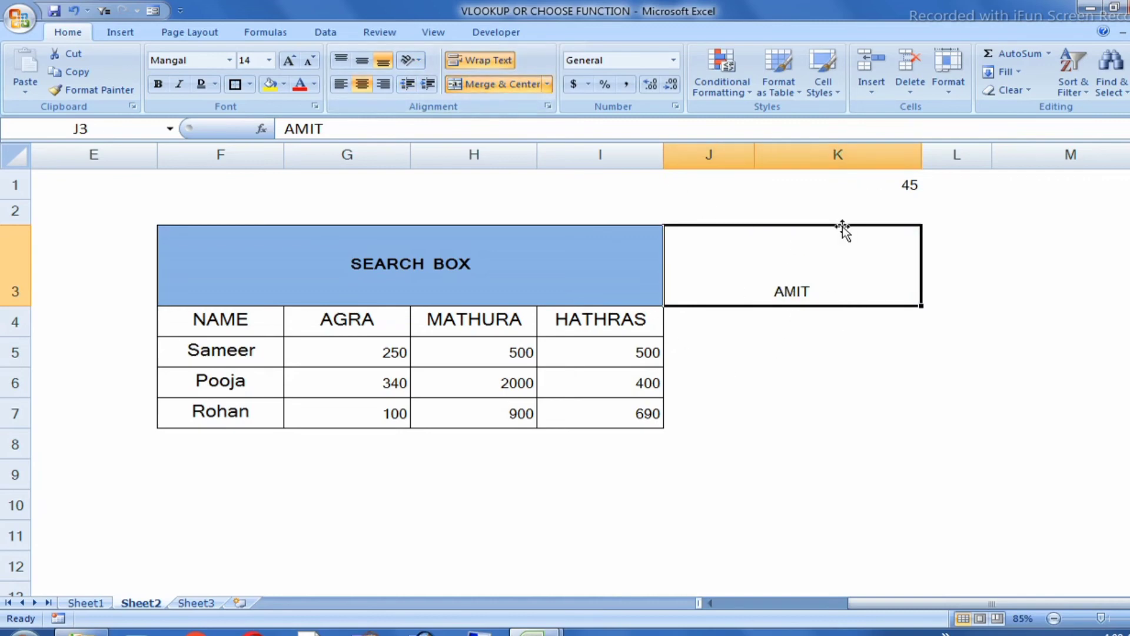
{"action": "left_click", "coordinate": [362, 60]}
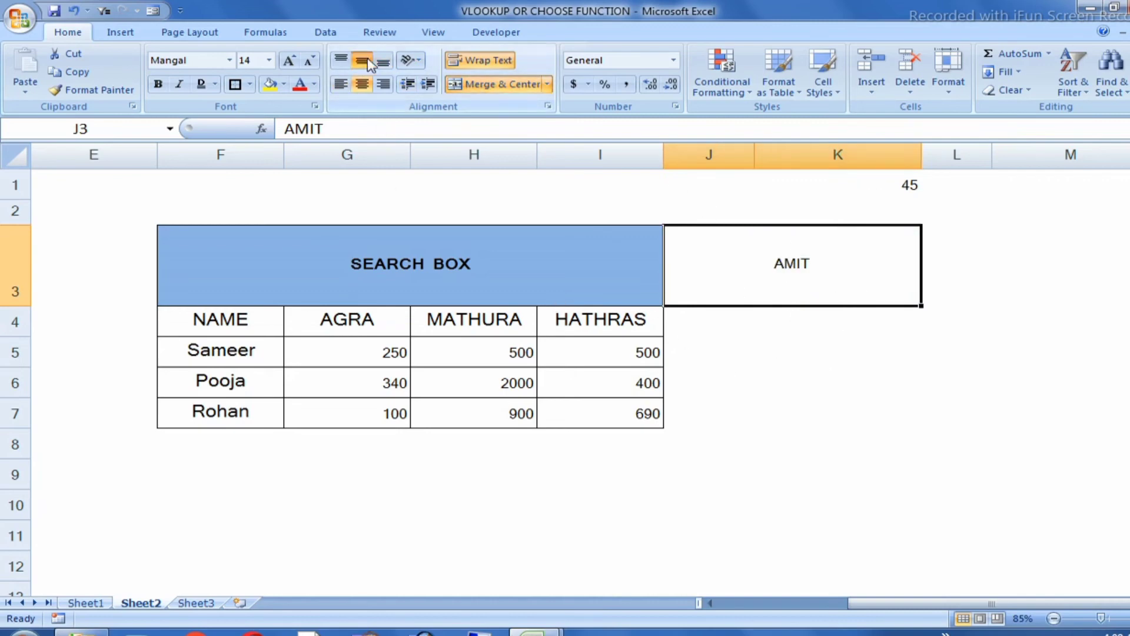
{"action": "left_click", "coordinate": [845, 406]}
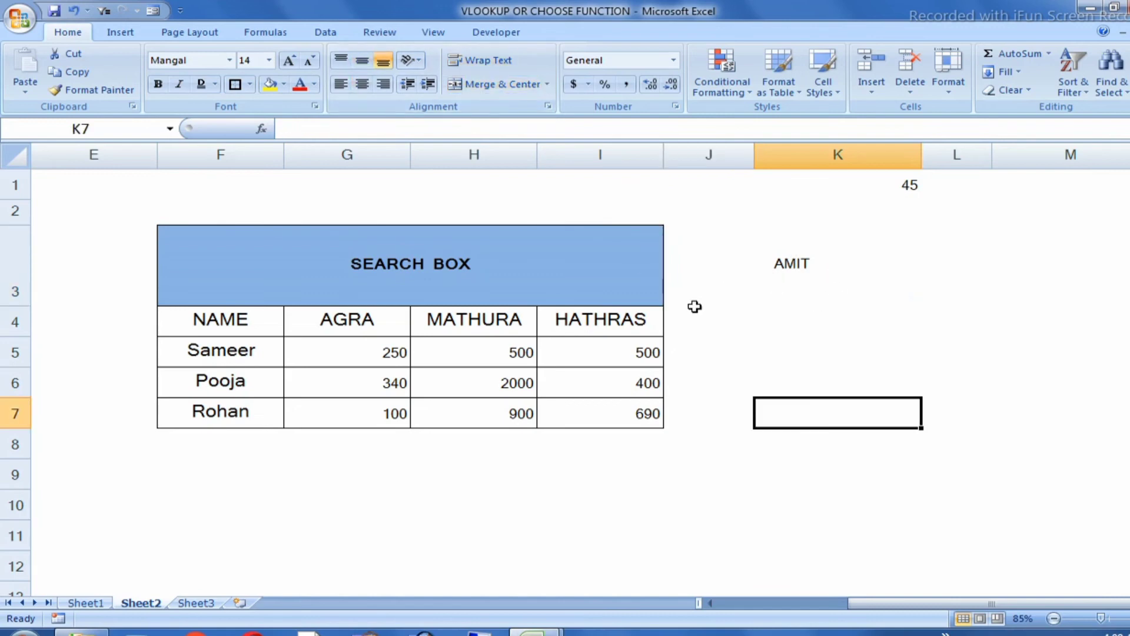
{"action": "left_click", "coordinate": [798, 274]}
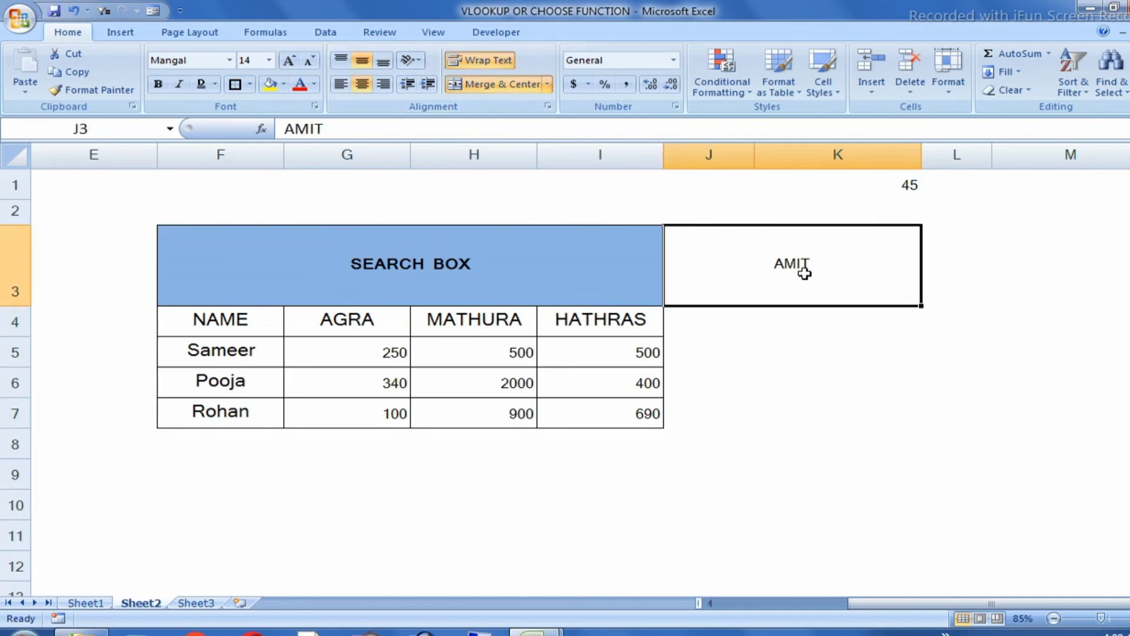
Unmerge J3:K3, re-merge it with Merge Cells, and centre AMIT horizontally.
{"action": "left_click", "coordinate": [547, 86]}
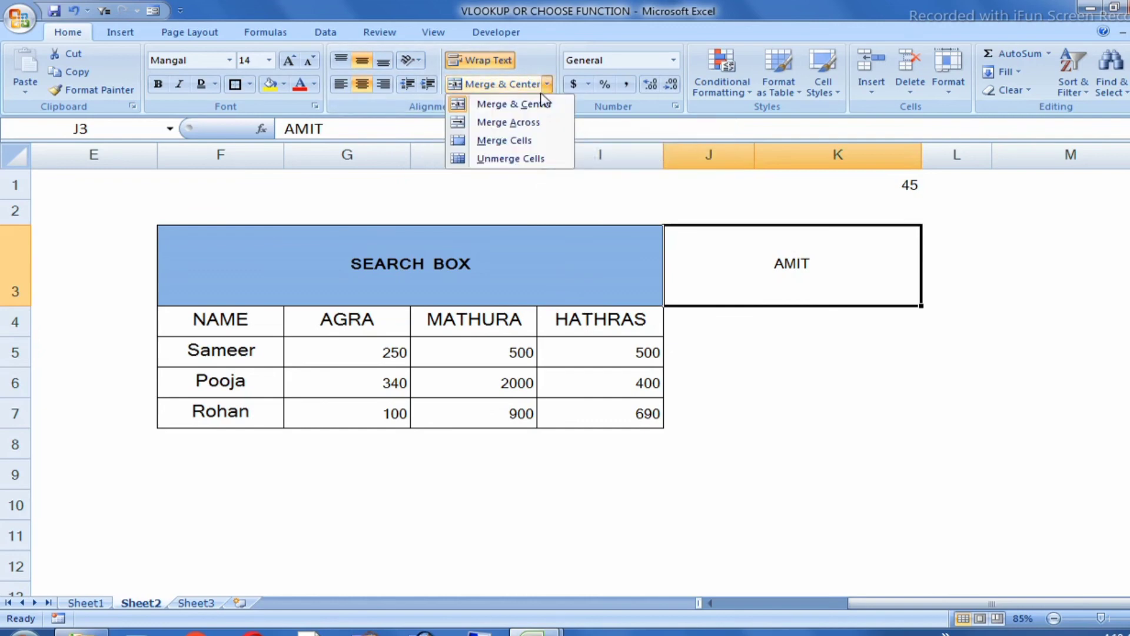
{"action": "left_click", "coordinate": [526, 159]}
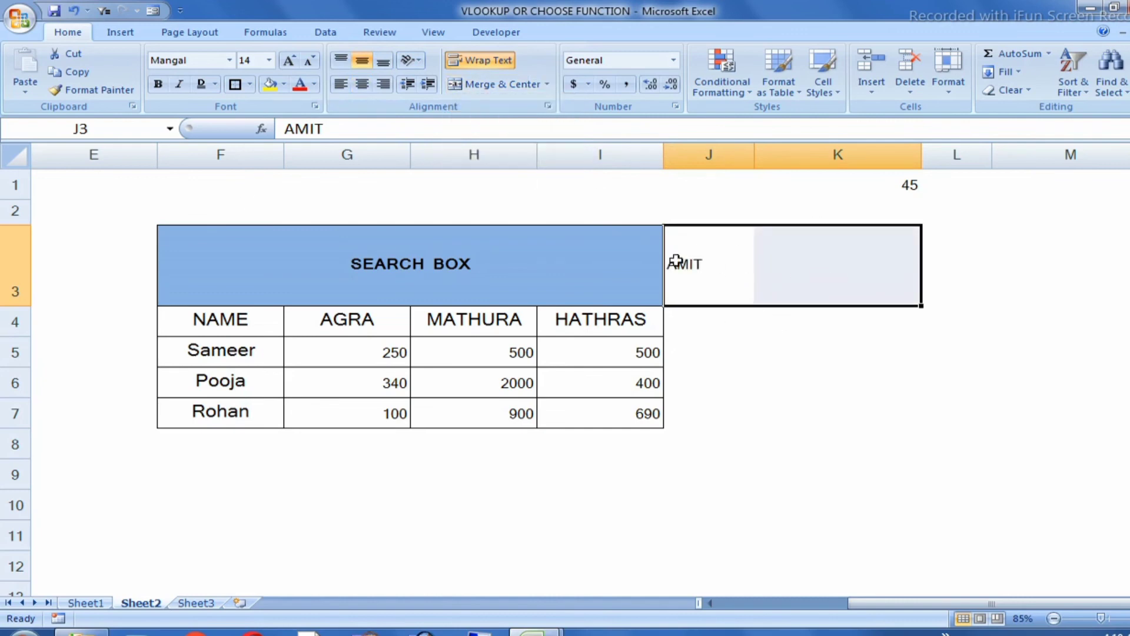
{"action": "left_click", "coordinate": [547, 84]}
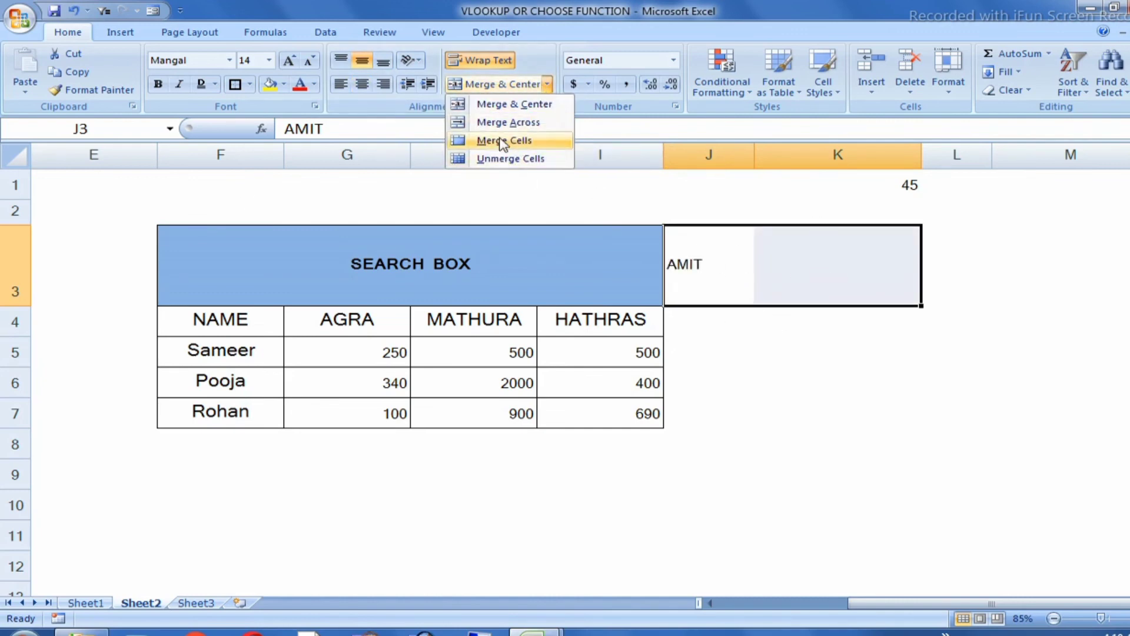
{"action": "left_click", "coordinate": [523, 127]}
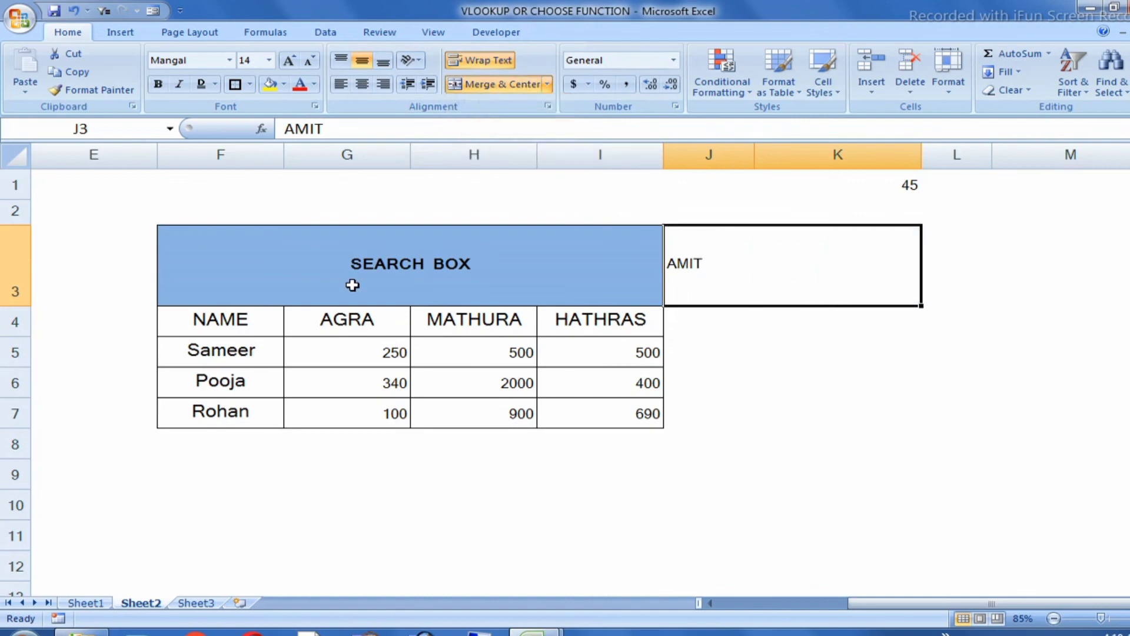
{"action": "left_click", "coordinate": [362, 84]}
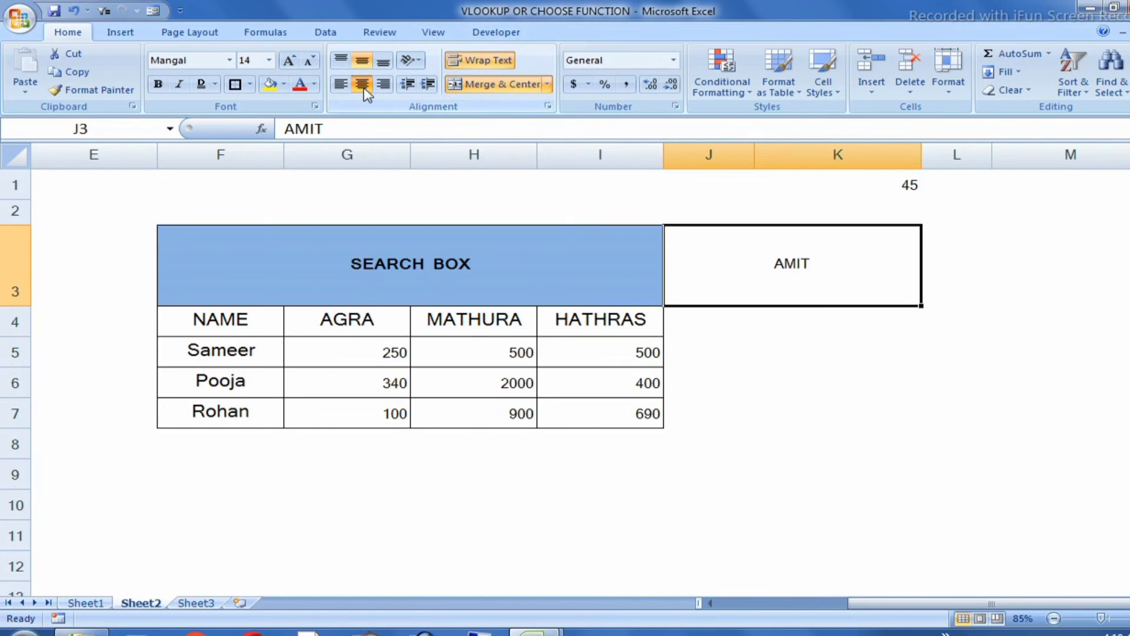
{"action": "left_click", "coordinate": [547, 85]}
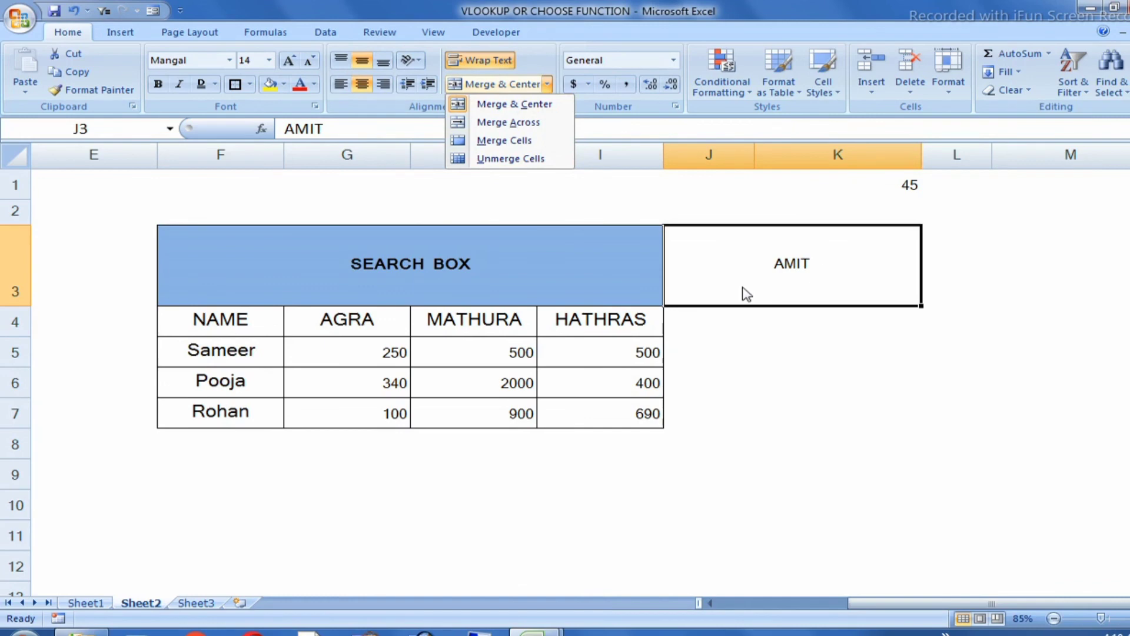
{"action": "left_click", "coordinate": [743, 349]}
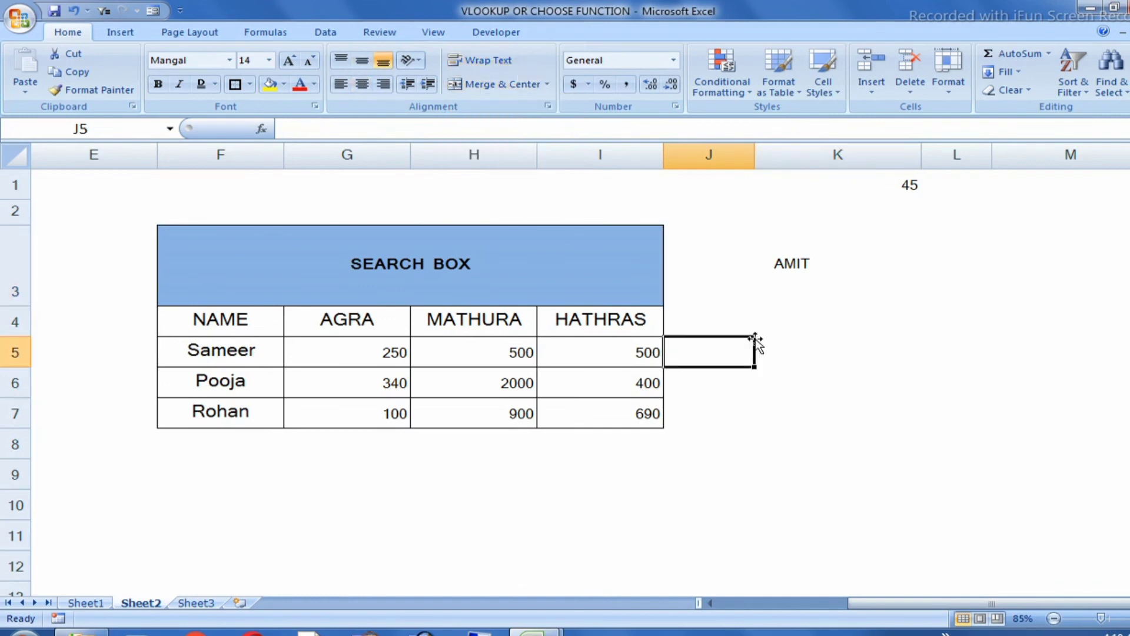